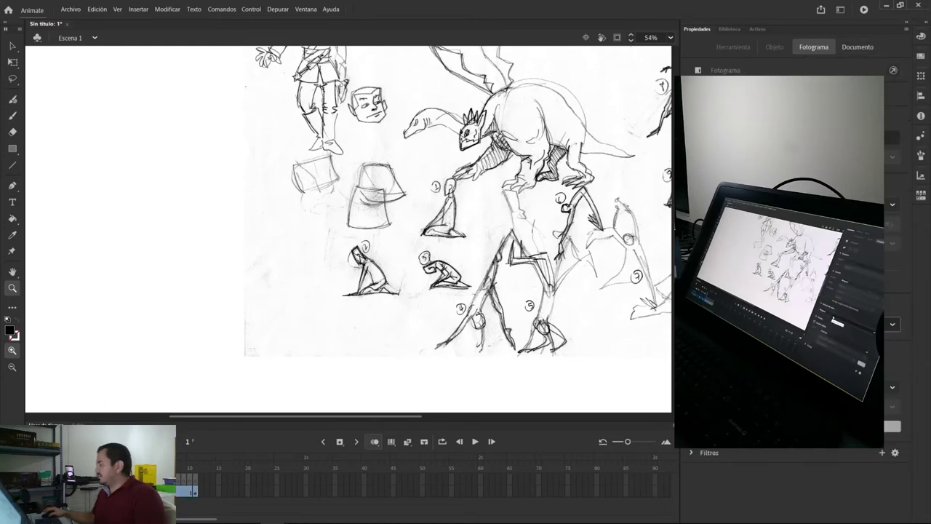
Step: Fade the scanned sketch reference by applying an Alpha color effect of 25% to its layer frame
{"action": "left_click", "coordinate": [893, 324]}
{"action": "left_click", "coordinate": [707, 401]}
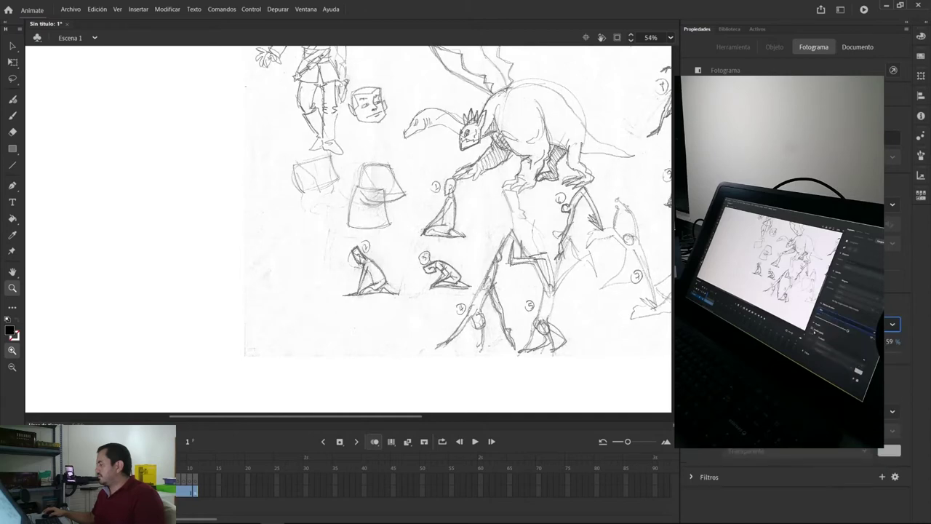
{"action": "left_click_drag", "start_coordinate": [803, 342], "coordinate": [752, 342]}
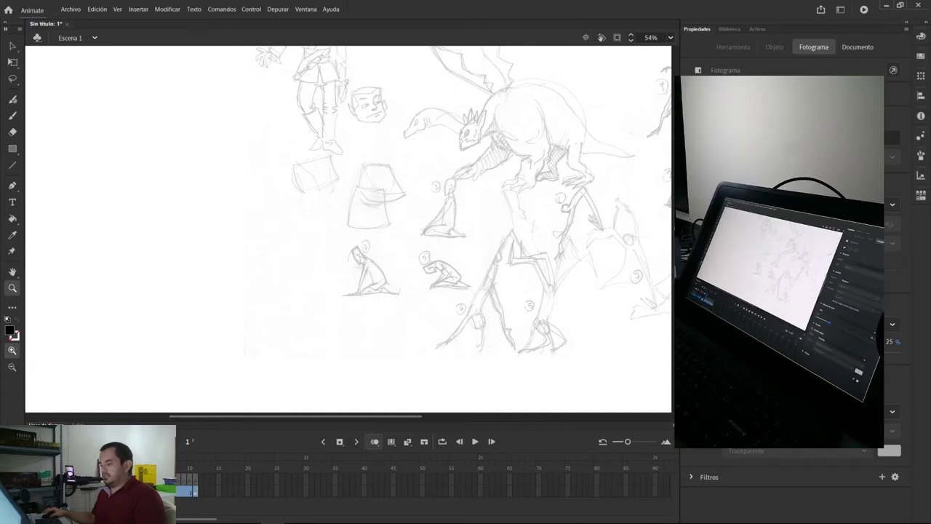
Step: On the drawing layer, sketch a side-view torso with the Classic Brush in the blank area beside the faded sketches
{"action": "left_click", "coordinate": [125, 491]}
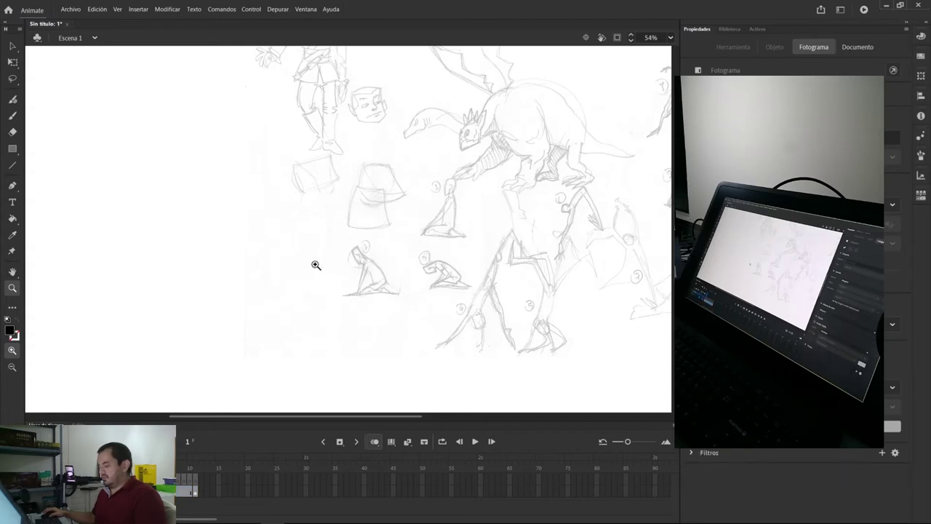
{"action": "key", "text": "b"}
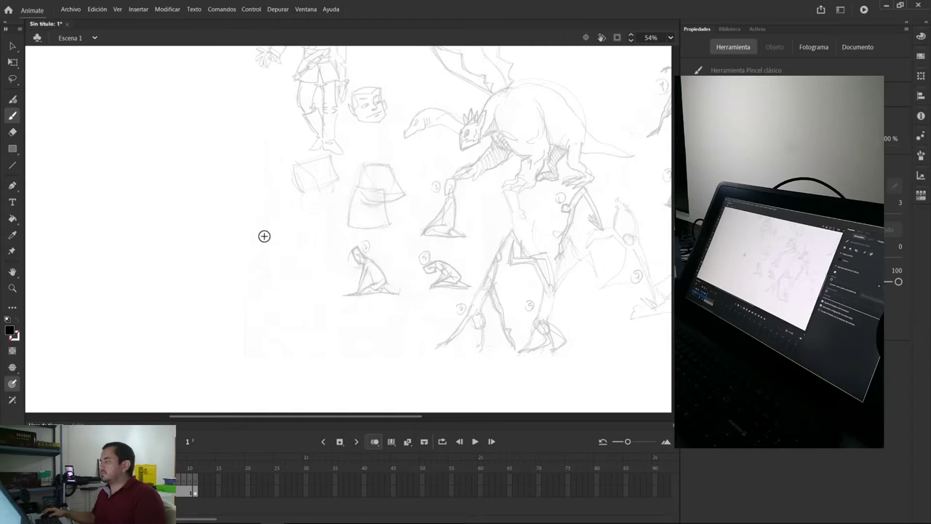
{"action": "key", "text": "b"}
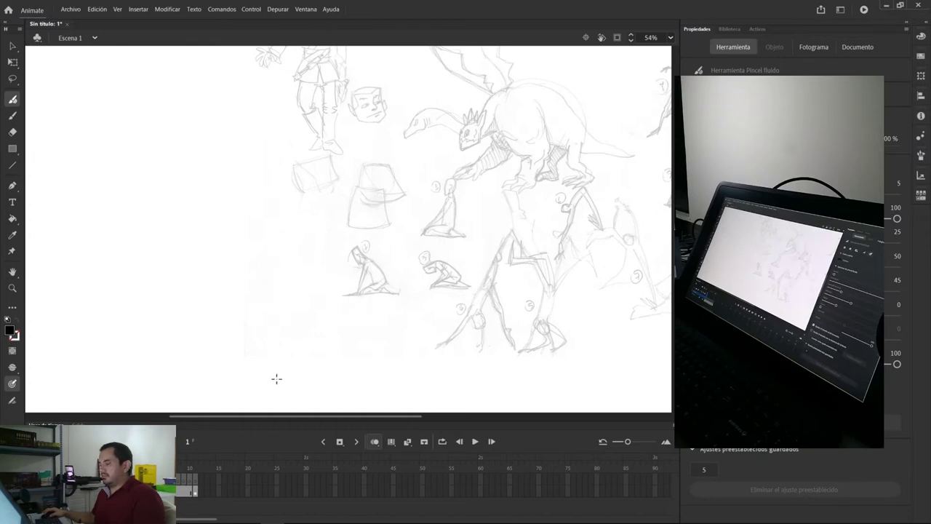
{"action": "mouse_move", "coordinate": [231, 275]}
{"action": "left_mouse_down"}
{"action": "mouse_move", "coordinate": [264, 257]}
{"action": "mouse_move", "coordinate": [270, 269]}
{"action": "mouse_move", "coordinate": [258, 274]}
{"action": "mouse_move", "coordinate": [275, 279]}
{"action": "left_mouse_up"}
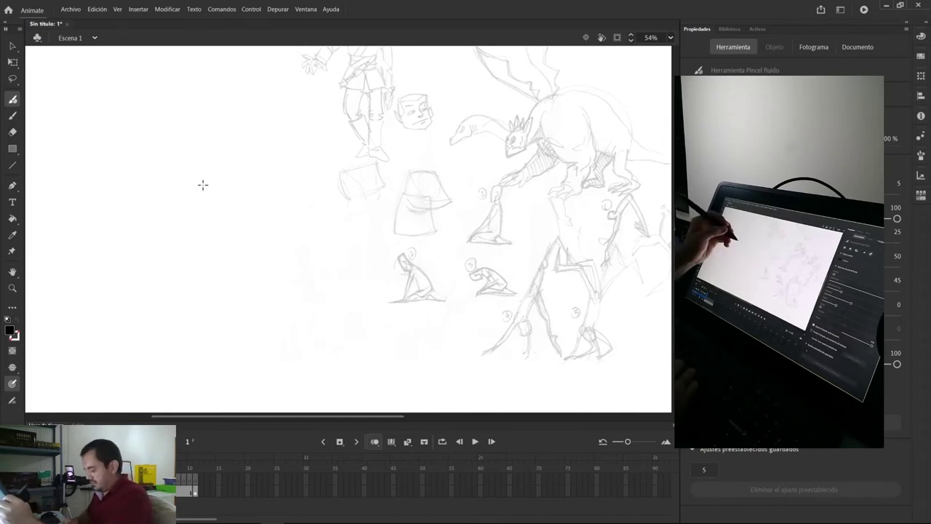
{"action": "key", "text": "b"}
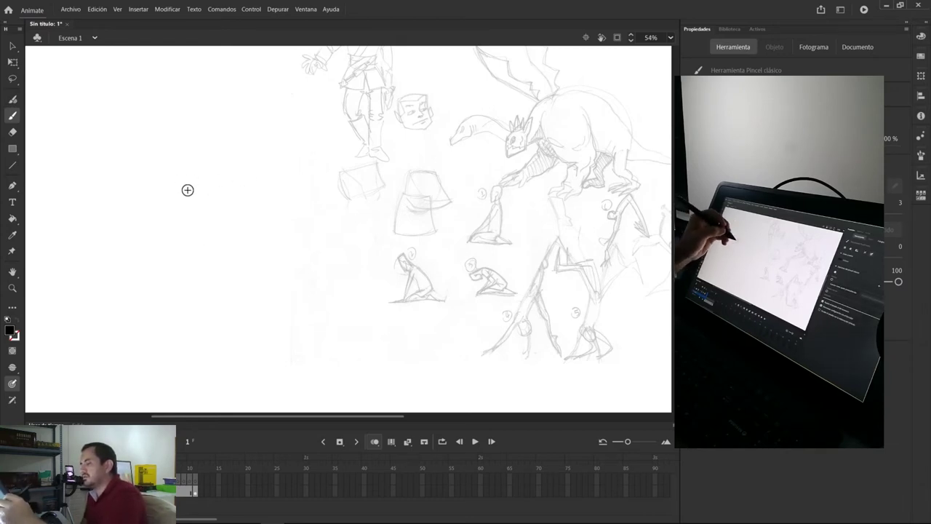
{"action": "mouse_move", "coordinate": [194, 168]}
{"action": "left_mouse_down"}
{"action": "mouse_move", "coordinate": [230, 276]}
{"action": "mouse_move", "coordinate": [221, 227]}
{"action": "mouse_move", "coordinate": [226, 268]}
{"action": "left_mouse_up"}
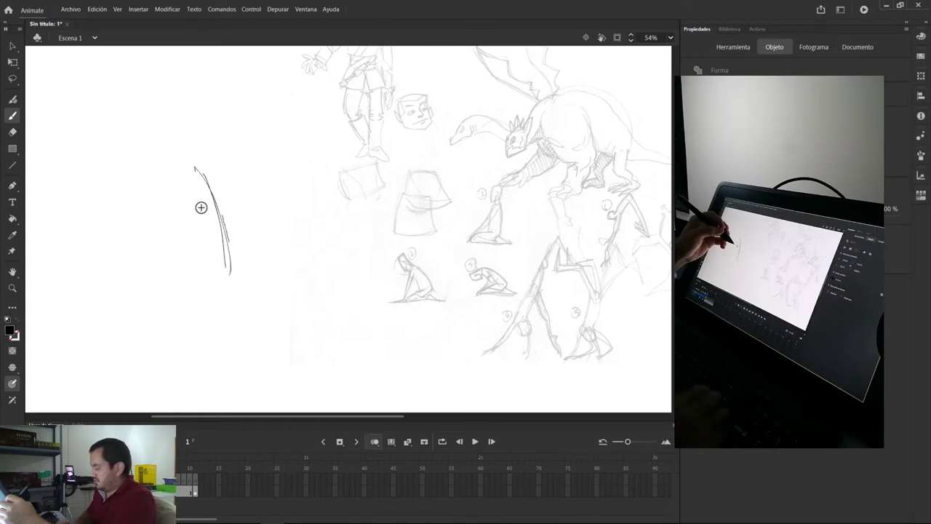
{"action": "key", "text": "ctrl+z"}
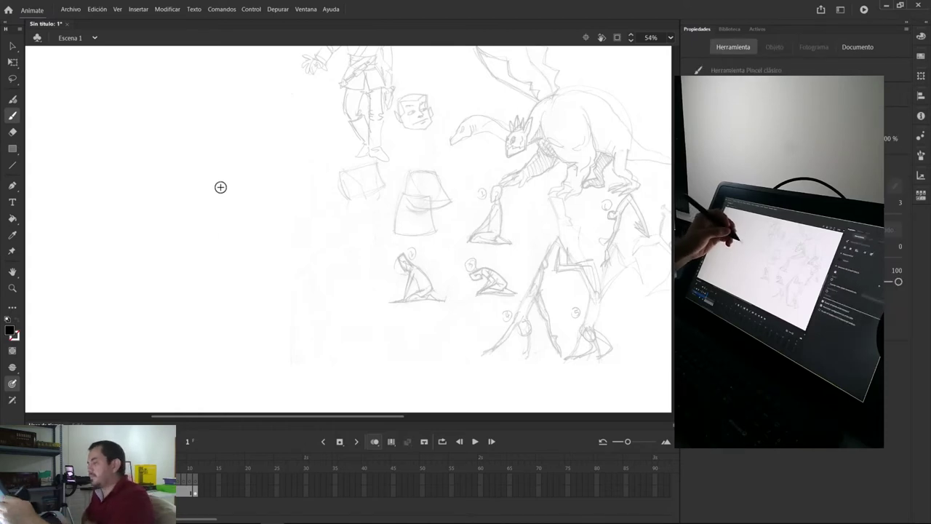
{"action": "left_click_drag", "start_coordinate": [236, 200], "coordinate": [228, 171]}
{"action": "left_click_drag", "start_coordinate": [240, 235], "coordinate": [230, 177]}
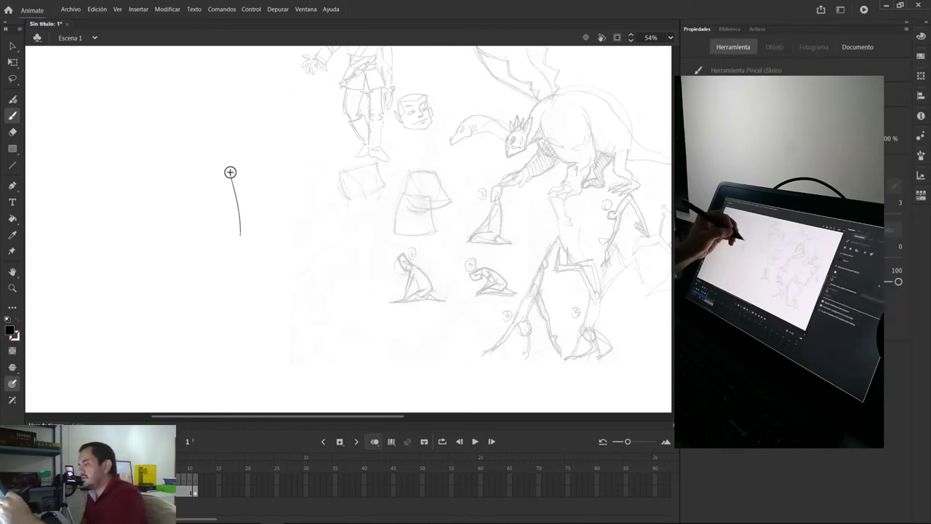
{"action": "mouse_move", "coordinate": [221, 172]}
{"action": "left_mouse_down"}
{"action": "mouse_move", "coordinate": [193, 224]}
{"action": "mouse_move", "coordinate": [201, 290]}
{"action": "left_mouse_up"}
Step: Sketch the figure's folded legs in a kneeling pose beneath the torso, with thigh, knee, shin and foot
{"action": "mouse_move", "coordinate": [242, 281]}
{"action": "left_mouse_down"}
{"action": "mouse_move", "coordinate": [232, 300]}
{"action": "mouse_move", "coordinate": [211, 307]}
{"action": "mouse_move", "coordinate": [203, 278]}
{"action": "mouse_move", "coordinate": [113, 313]}
{"action": "left_mouse_up"}
{"action": "mouse_move", "coordinate": [198, 280]}
{"action": "left_mouse_down"}
{"action": "mouse_move", "coordinate": [147, 296]}
{"action": "mouse_move", "coordinate": [151, 318]}
{"action": "mouse_move", "coordinate": [212, 305]}
{"action": "left_mouse_up"}
{"action": "mouse_move", "coordinate": [139, 302]}
{"action": "left_mouse_down"}
{"action": "mouse_move", "coordinate": [214, 299]}
{"action": "mouse_move", "coordinate": [260, 318]}
{"action": "mouse_move", "coordinate": [202, 317]}
{"action": "left_mouse_up"}
{"action": "left_click_drag", "start_coordinate": [260, 317], "coordinate": [193, 315]}
{"action": "mouse_move", "coordinate": [126, 303]}
{"action": "left_mouse_down"}
{"action": "mouse_move", "coordinate": [126, 323]}
{"action": "mouse_move", "coordinate": [210, 320]}
{"action": "left_mouse_up"}
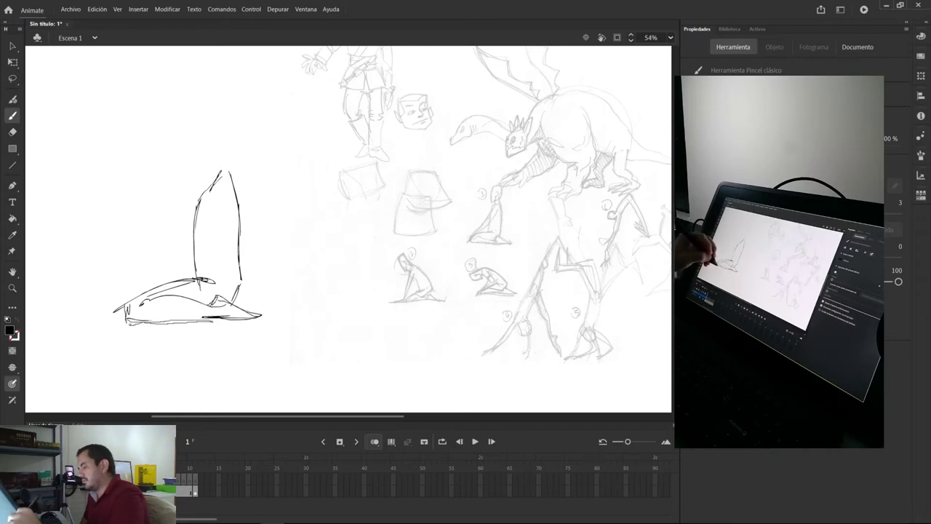
{"action": "mouse_move", "coordinate": [126, 322]}
{"action": "left_mouse_down"}
{"action": "mouse_move", "coordinate": [124, 300]}
{"action": "mouse_move", "coordinate": [206, 278]}
{"action": "left_mouse_up"}
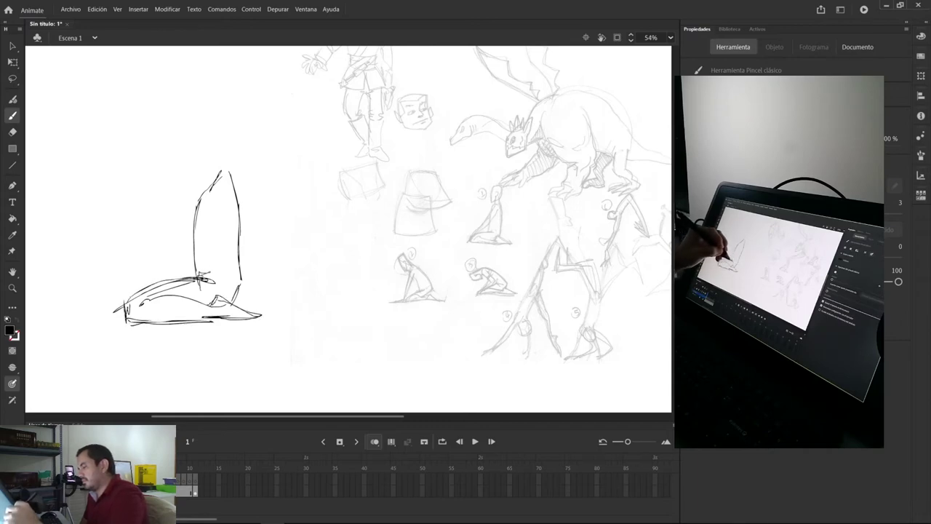
Step: Reinforce the torso and leg outlines, adding a waistband and a line across the folded leg
{"action": "left_click_drag", "start_coordinate": [222, 176], "coordinate": [227, 167]}
{"action": "left_click_drag", "start_coordinate": [234, 226], "coordinate": [239, 282]}
{"action": "left_click_drag", "start_coordinate": [236, 193], "coordinate": [231, 303]}
{"action": "left_click_drag", "start_coordinate": [196, 274], "coordinate": [201, 200]}
{"action": "left_click_drag", "start_coordinate": [198, 275], "coordinate": [236, 267]}
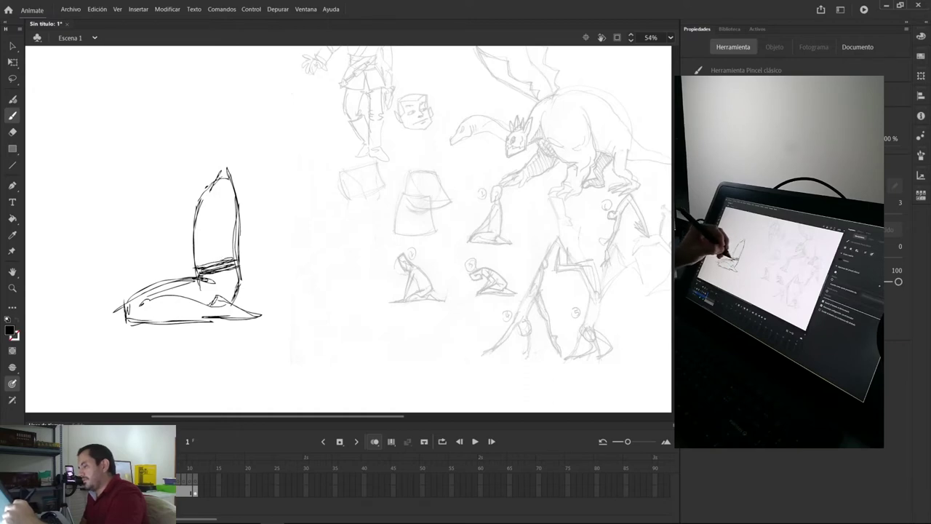
{"action": "left_click_drag", "start_coordinate": [165, 294], "coordinate": [164, 322]}
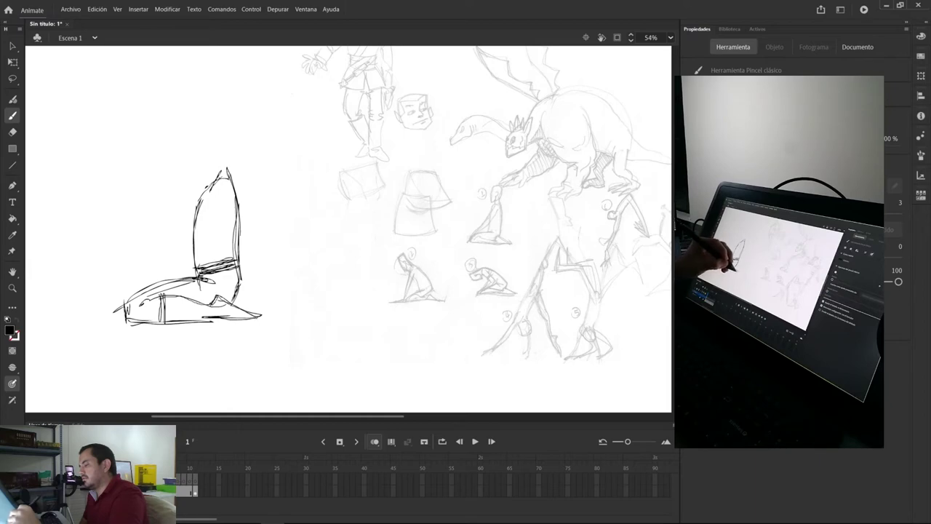
{"action": "left_click_drag", "start_coordinate": [139, 323], "coordinate": [113, 313]}
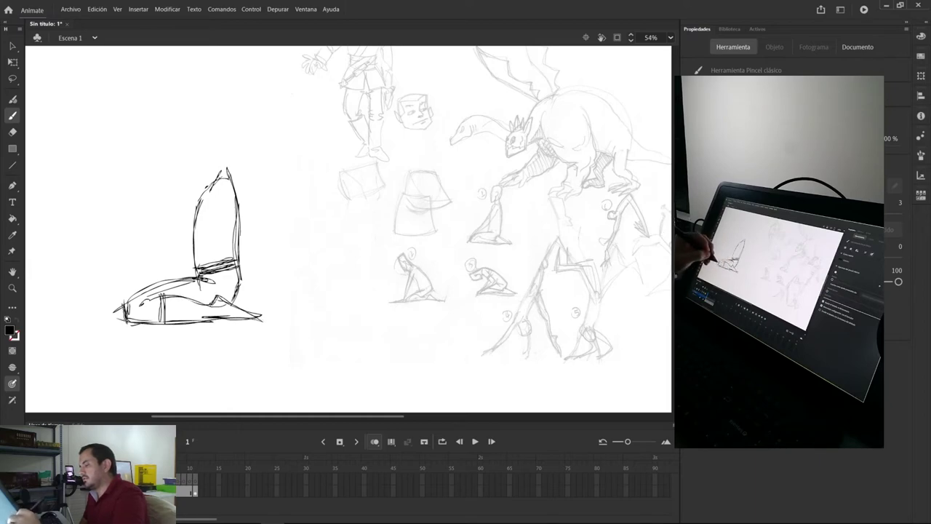
Step: Draw the arm reaching down to the knee with shoulder and elbow joints, plus the head, ear and neck in profile
{"action": "mouse_move", "coordinate": [217, 186]}
{"action": "left_mouse_down"}
{"action": "mouse_move", "coordinate": [207, 232]}
{"action": "mouse_move", "coordinate": [182, 241]}
{"action": "mouse_move", "coordinate": [195, 243]}
{"action": "mouse_move", "coordinate": [146, 286]}
{"action": "left_mouse_up"}
{"action": "left_click_drag", "start_coordinate": [188, 249], "coordinate": [122, 302]}
{"action": "mouse_move", "coordinate": [170, 255]}
{"action": "left_mouse_down"}
{"action": "mouse_move", "coordinate": [211, 193]}
{"action": "mouse_move", "coordinate": [231, 134]}
{"action": "left_mouse_up"}
{"action": "mouse_move", "coordinate": [228, 174]}
{"action": "left_mouse_down"}
{"action": "mouse_move", "coordinate": [219, 124]}
{"action": "mouse_move", "coordinate": [189, 163]}
{"action": "mouse_move", "coordinate": [194, 172]}
{"action": "left_mouse_up"}
{"action": "left_click_drag", "start_coordinate": [190, 137], "coordinate": [199, 174]}
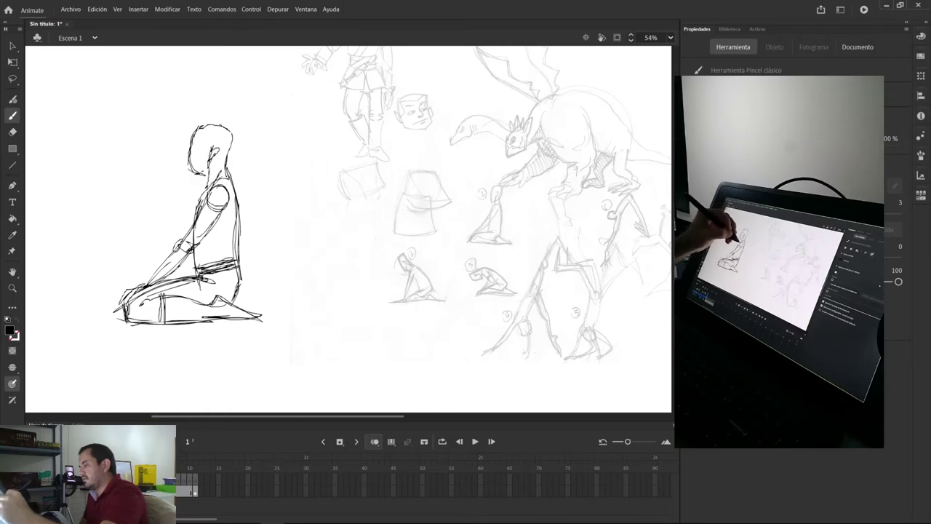
{"action": "left_click_drag", "start_coordinate": [196, 129], "coordinate": [219, 125]}
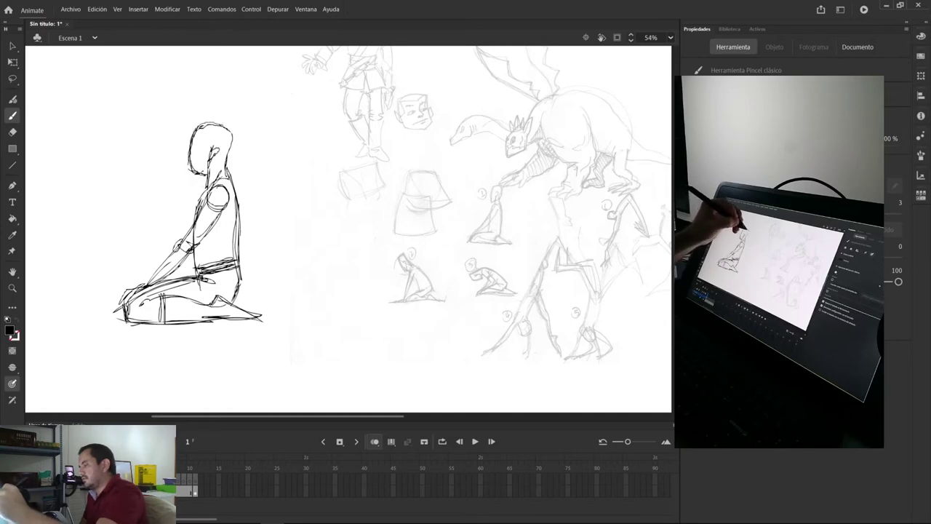
Step: Go over the kneeling figure's back, arm, foot and knee with additional sketch strokes
{"action": "left_click_drag", "start_coordinate": [226, 168], "coordinate": [237, 266]}
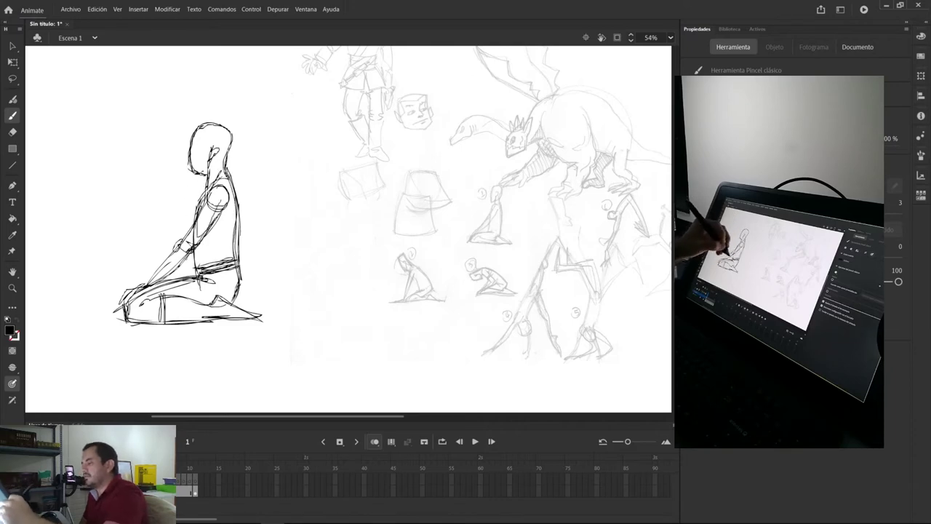
{"action": "mouse_move", "coordinate": [214, 202]}
{"action": "left_mouse_down"}
{"action": "mouse_move", "coordinate": [125, 299]}
{"action": "mouse_move", "coordinate": [163, 278]}
{"action": "left_mouse_up"}
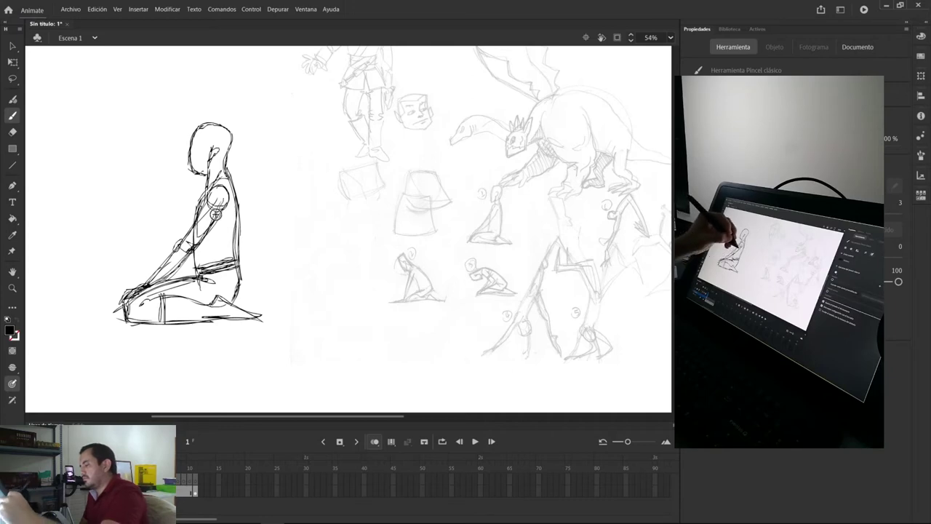
{"action": "mouse_move", "coordinate": [233, 188]}
{"action": "left_mouse_down"}
{"action": "mouse_move", "coordinate": [237, 279]}
{"action": "mouse_move", "coordinate": [196, 246]}
{"action": "left_mouse_up"}
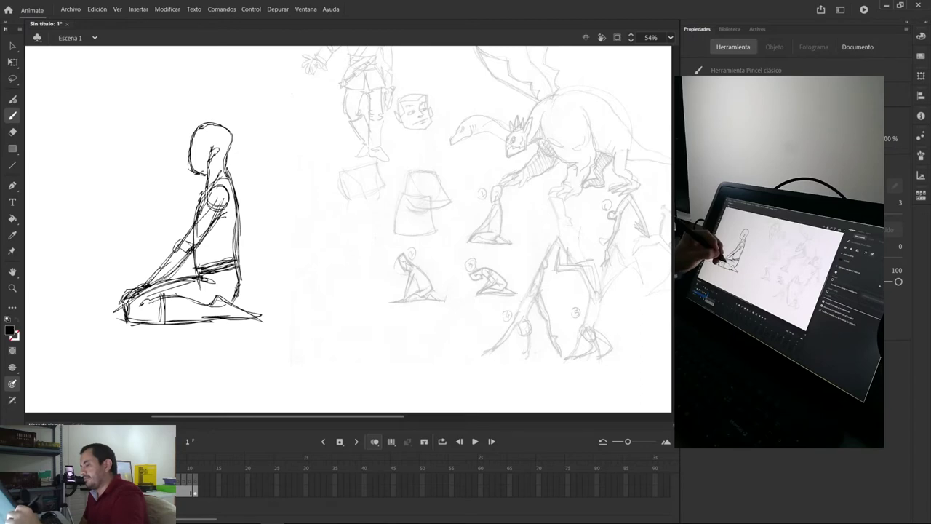
{"action": "left_click_drag", "start_coordinate": [230, 304], "coordinate": [264, 322]}
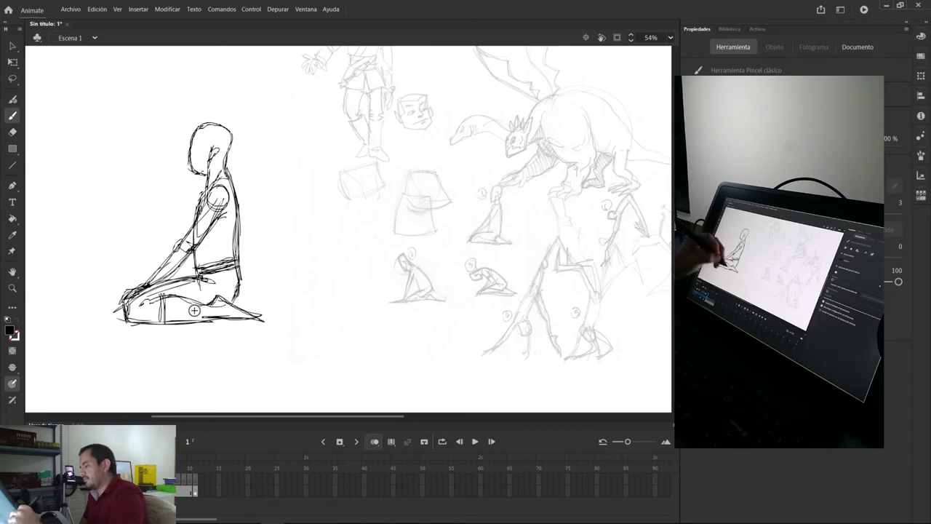
{"action": "left_click_drag", "start_coordinate": [133, 298], "coordinate": [131, 318]}
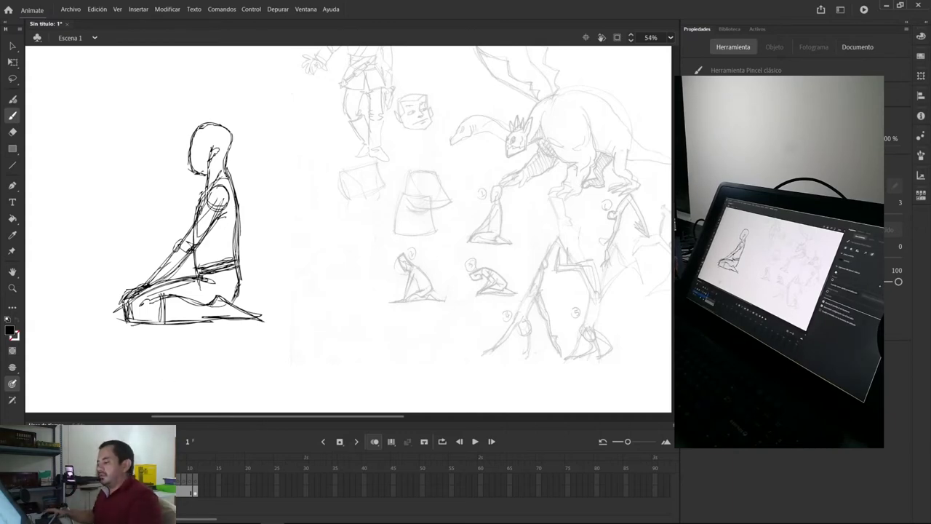
Step: Insert a blank keyframe at frame 2 with onion skinning showing the kneeling pose from frame 1
{"action": "key", "text": "F7"}
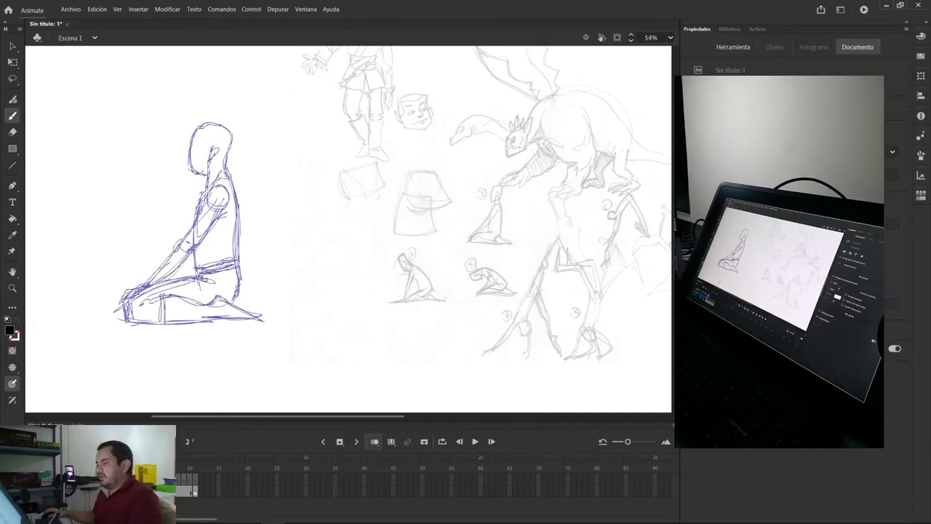
{"action": "left_click", "coordinate": [374, 441]}
{"action": "left_click", "coordinate": [374, 441]}
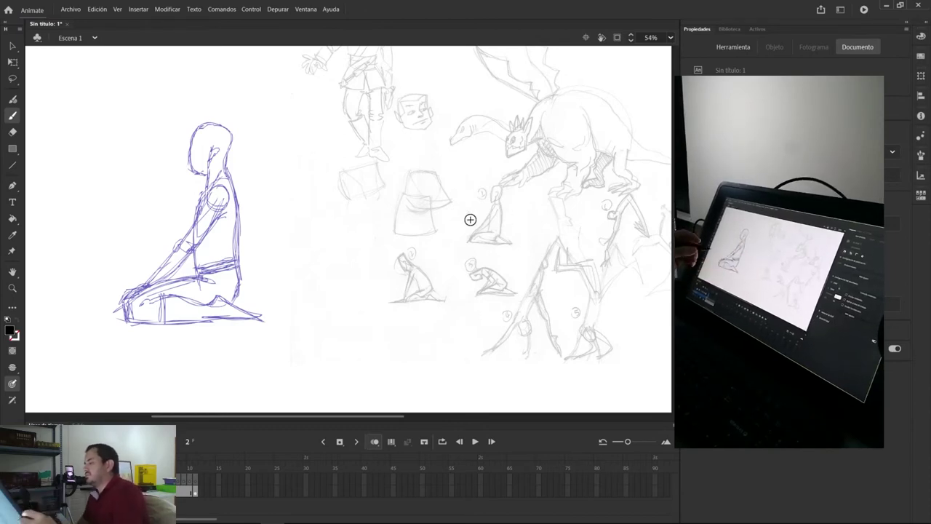
Step: Switch to Acrobat to review the animation principles related to Cuadros Extremos in Relacion_MetodoPrincipio.pdf, and return to Animate
{"action": "mouse_move", "coordinate": [433, 515]}
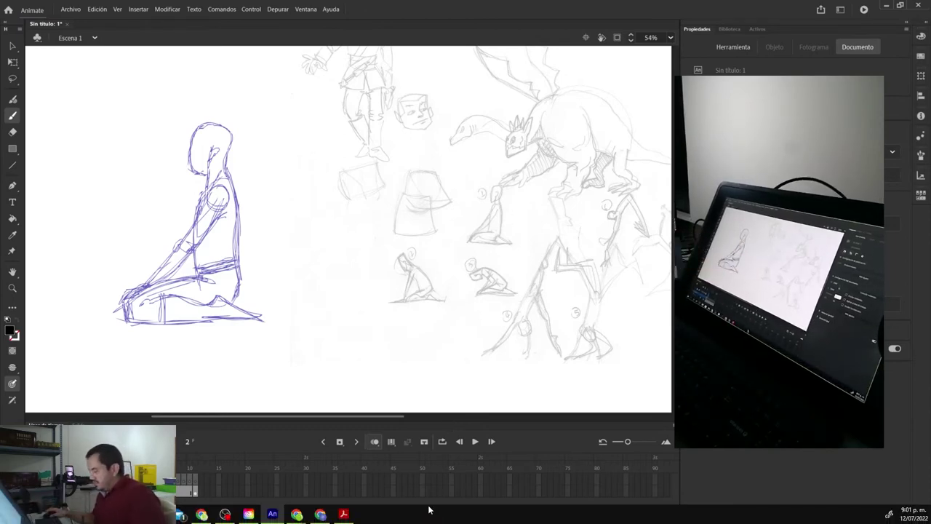
{"action": "left_click", "coordinate": [344, 514]}
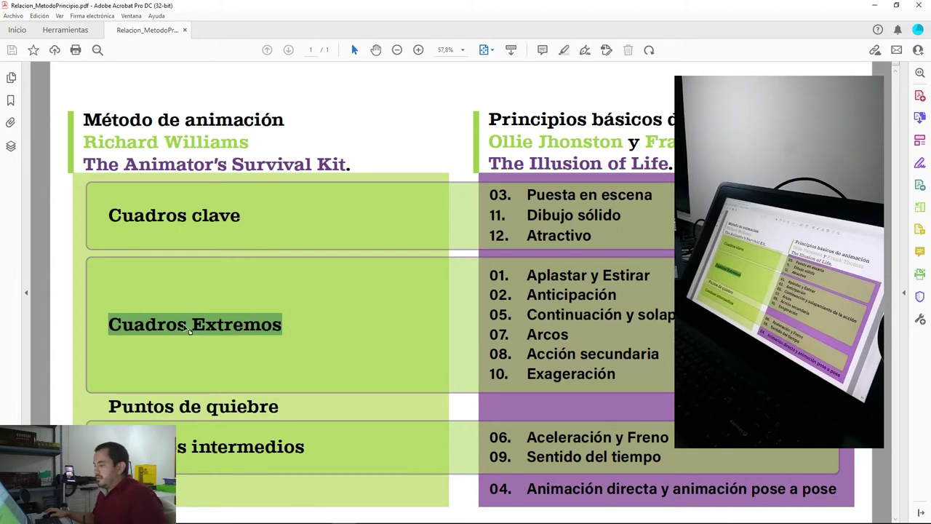
{"action": "mouse_move", "coordinate": [321, 515]}
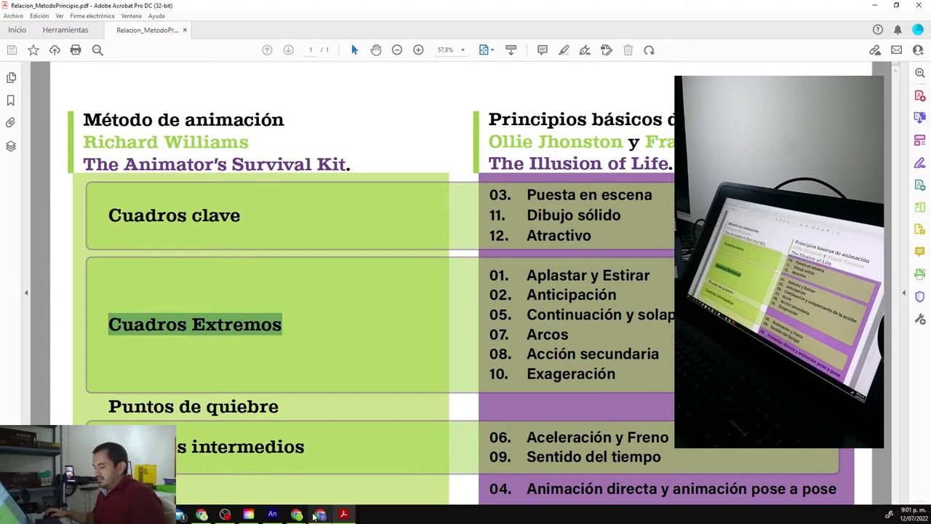
{"action": "left_click", "coordinate": [272, 514]}
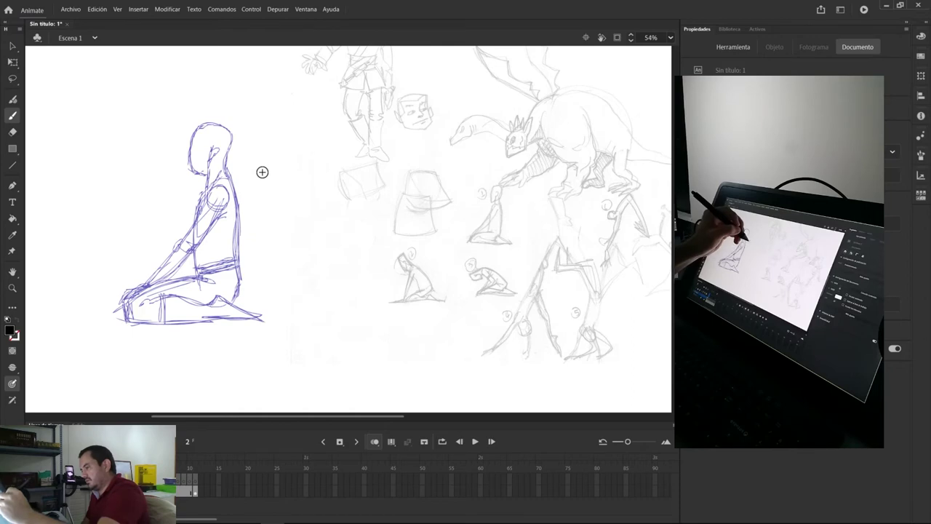
Step: Try to draw a motion arc from behind the figure's neck down to the front of its torso
{"action": "mouse_move", "coordinate": [268, 171]}
{"action": "left_mouse_down"}
{"action": "mouse_move", "coordinate": [226, 170]}
{"action": "mouse_move", "coordinate": [169, 189]}
{"action": "mouse_move", "coordinate": [125, 227]}
{"action": "left_mouse_up"}
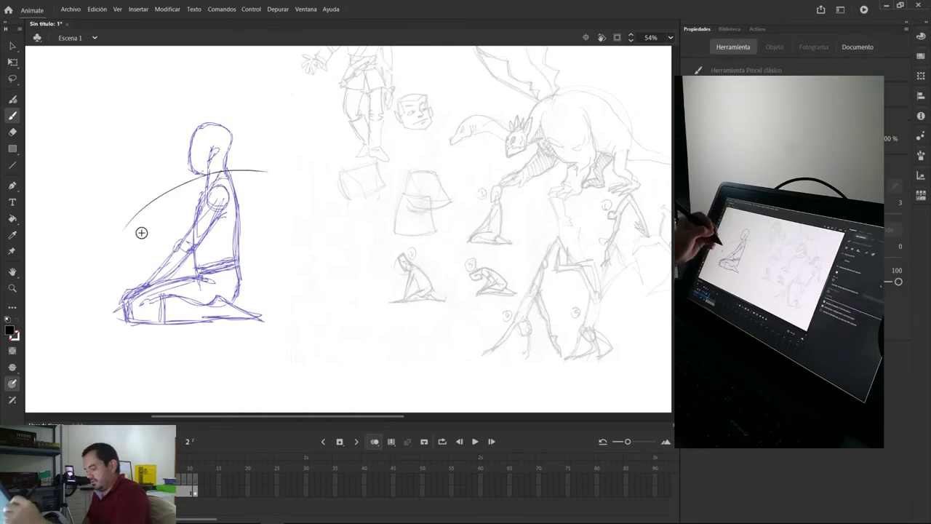
{"action": "key", "text": "ctrl+z"}
{"action": "mouse_move", "coordinate": [266, 175]}
{"action": "left_mouse_down"}
{"action": "mouse_move", "coordinate": [174, 200]}
{"action": "mouse_move", "coordinate": [141, 238]}
{"action": "mouse_move", "coordinate": [272, 174]}
{"action": "left_mouse_up"}
{"action": "key", "text": "ctrl+z"}
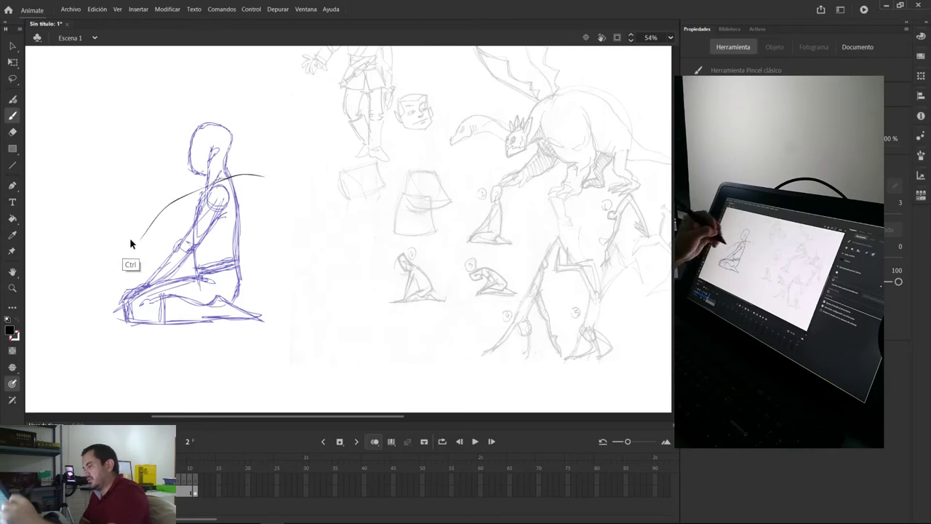
{"action": "key", "text": "ctrl+z"}
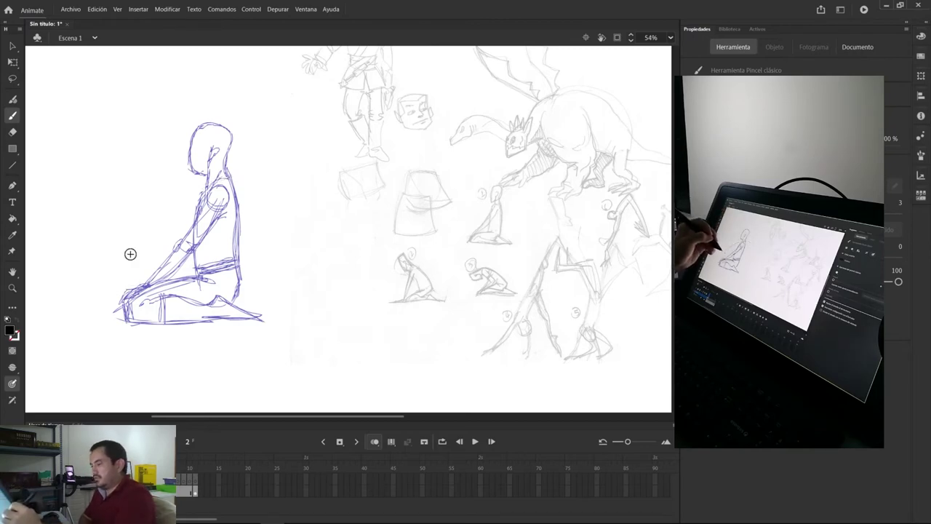
{"action": "key", "text": "r"}
{"action": "left_click_drag", "start_coordinate": [128, 241], "coordinate": [135, 187]}
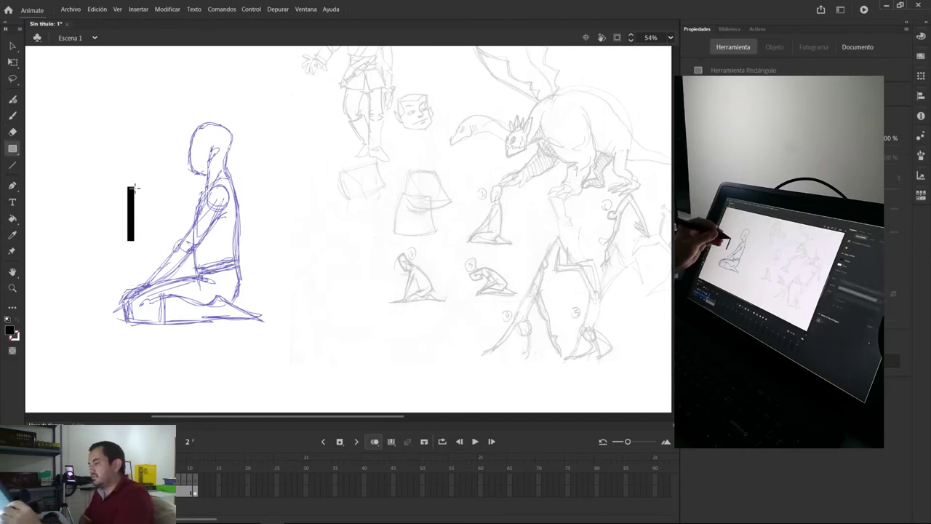
{"action": "key", "text": "ctrl+z"}
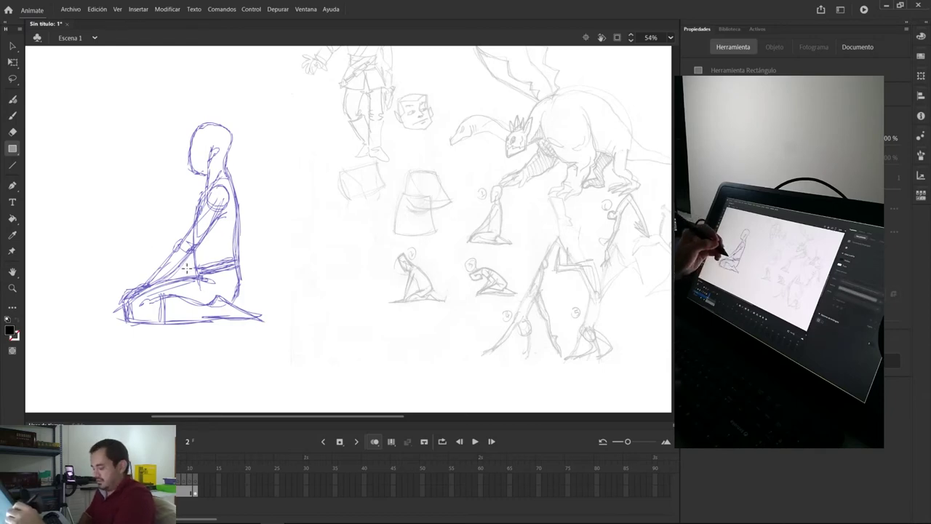
{"action": "key", "text": "b"}
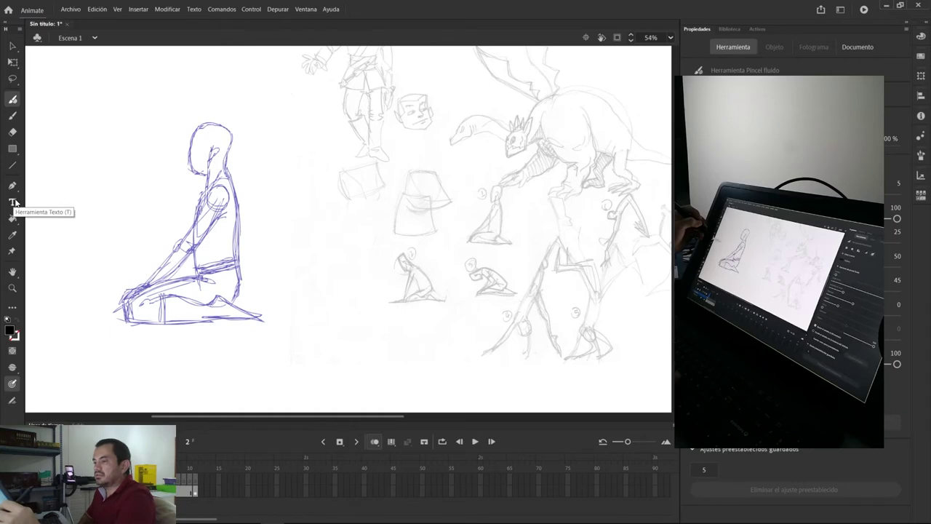
{"action": "left_click", "coordinate": [12, 46]}
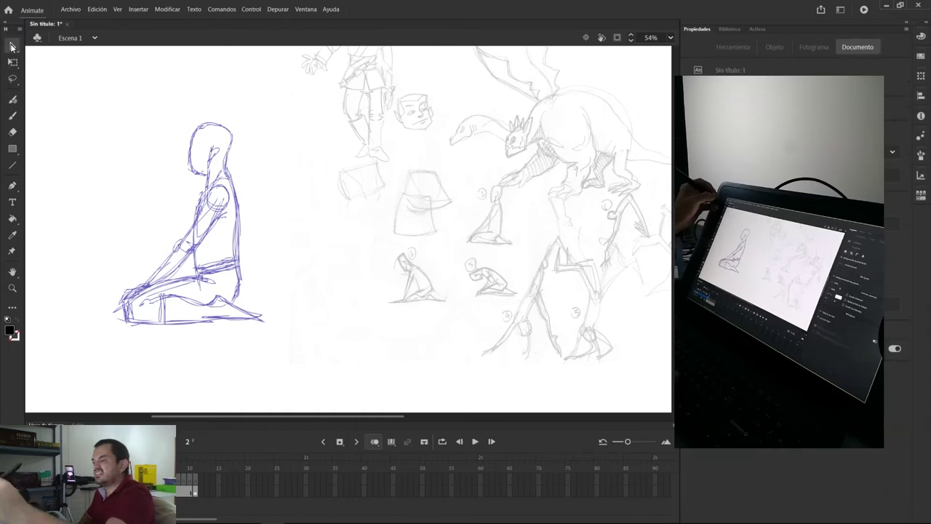
{"action": "left_click", "coordinate": [12, 47]}
{"action": "left_click", "coordinate": [12, 47]}
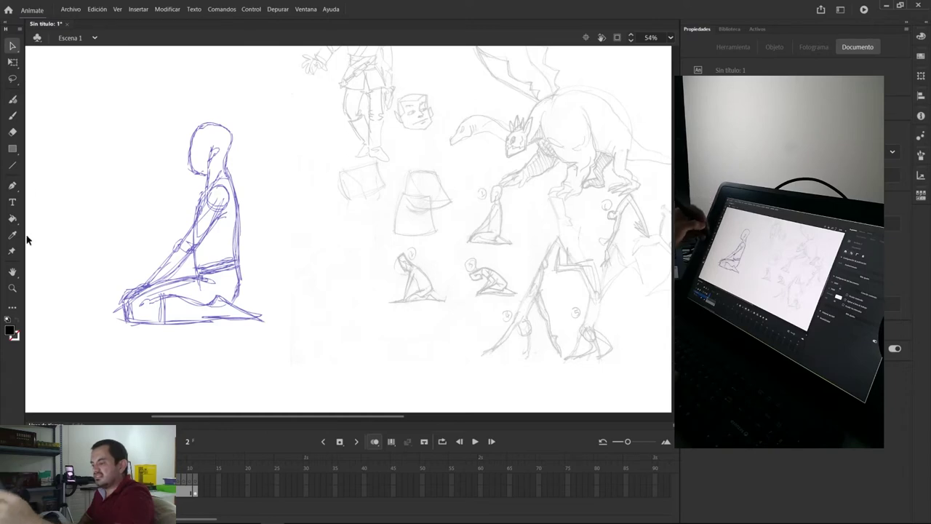
{"action": "left_click", "coordinate": [12, 271]}
{"action": "left_click", "coordinate": [11, 271]}
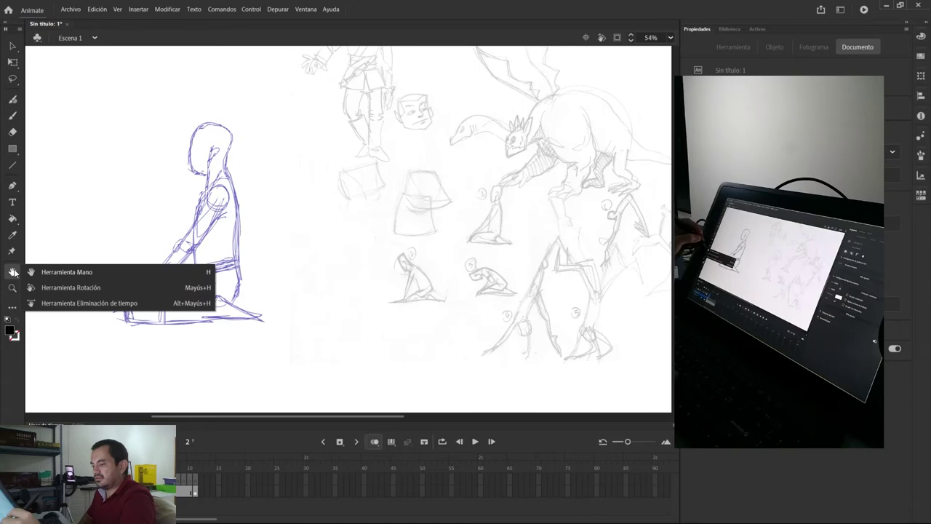
{"action": "left_click", "coordinate": [14, 272]}
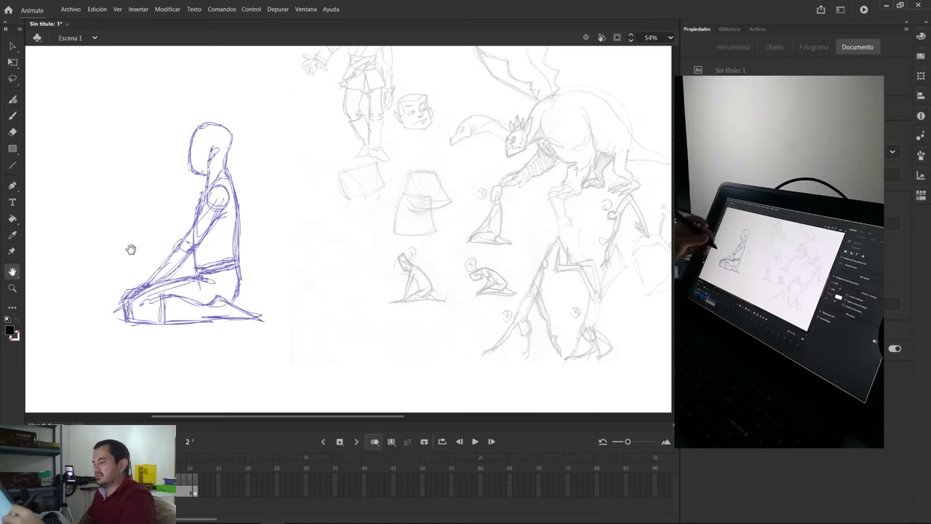
{"action": "key", "text": "b"}
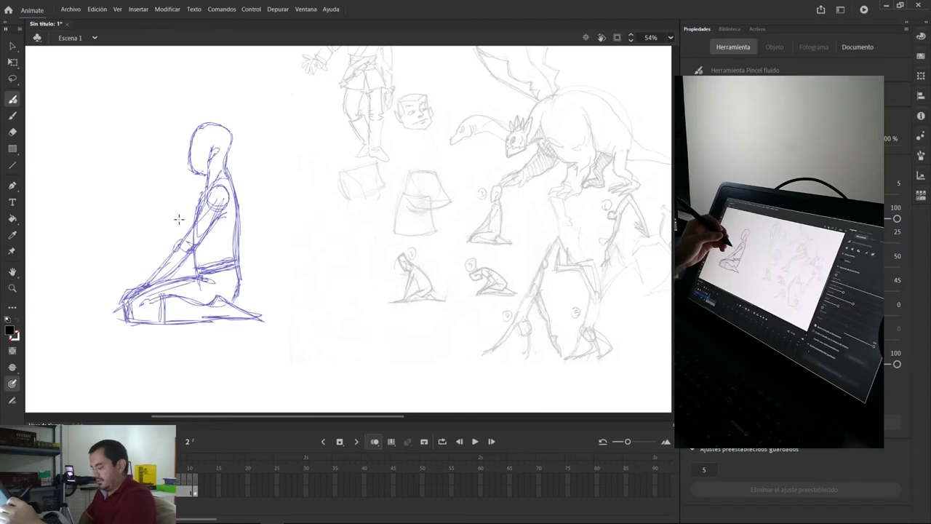
Step: Try a short stroke in front of the kneeling figure's arms and undo it
{"action": "left_click_drag", "start_coordinate": [174, 218], "coordinate": [346, 223]}
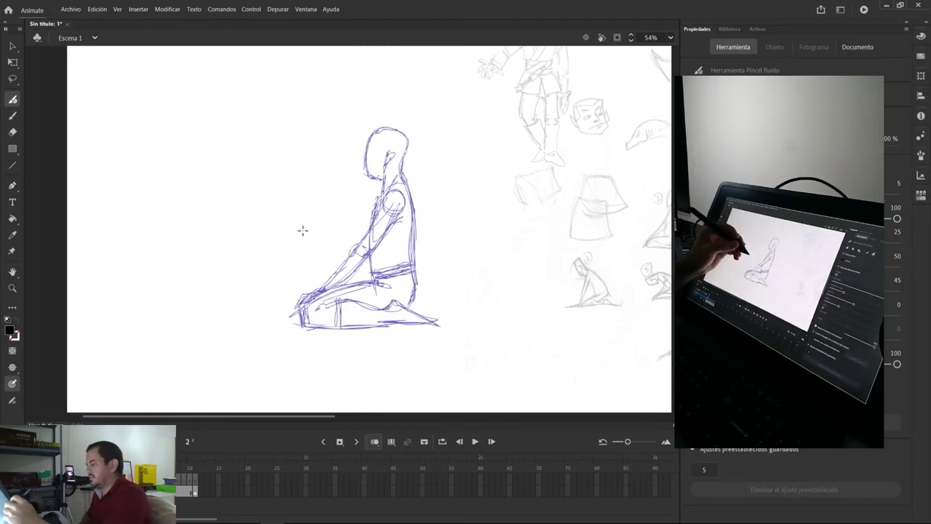
{"action": "left_click_drag", "start_coordinate": [306, 226], "coordinate": [295, 268]}
{"action": "key", "text": "ctrl+z"}
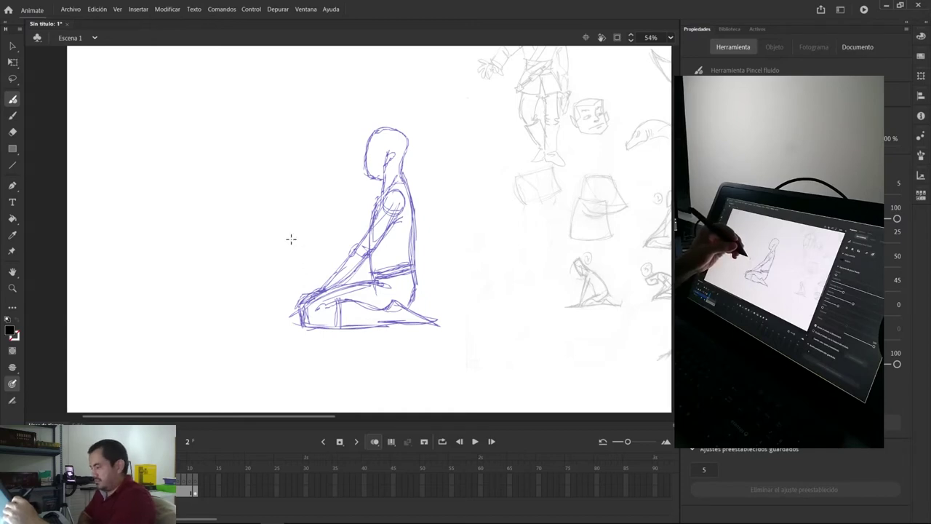
Step: Sketch an inner and an outer set of motion arcs curving from the kneeling figure's neck forward and down in front of it
{"action": "key", "text": "shift"}
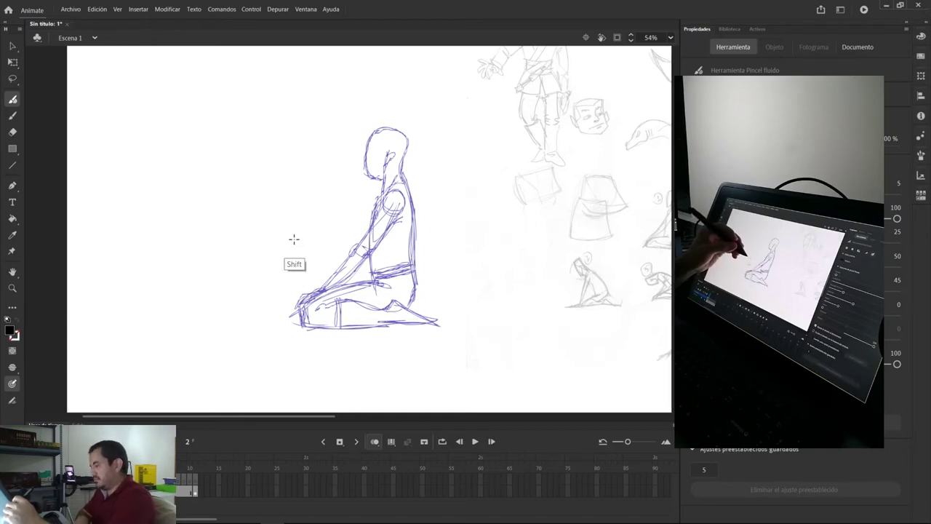
{"action": "key", "text": "shift+h"}
{"action": "mouse_move", "coordinate": [301, 221]}
{"action": "left_mouse_down"}
{"action": "mouse_move", "coordinate": [295, 269]}
{"action": "mouse_move", "coordinate": [322, 194]}
{"action": "mouse_move", "coordinate": [345, 194]}
{"action": "mouse_move", "coordinate": [365, 209]}
{"action": "mouse_move", "coordinate": [359, 203]}
{"action": "left_mouse_up"}
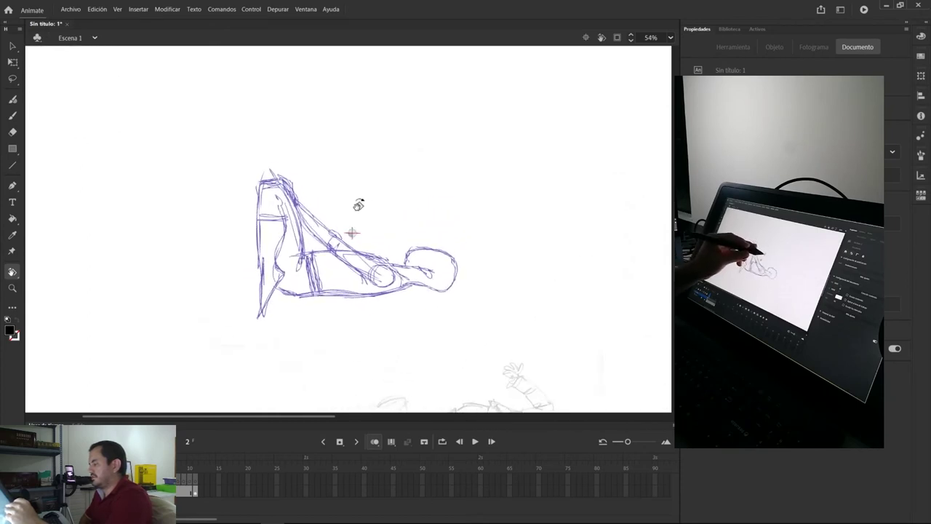
{"action": "key", "text": "b"}
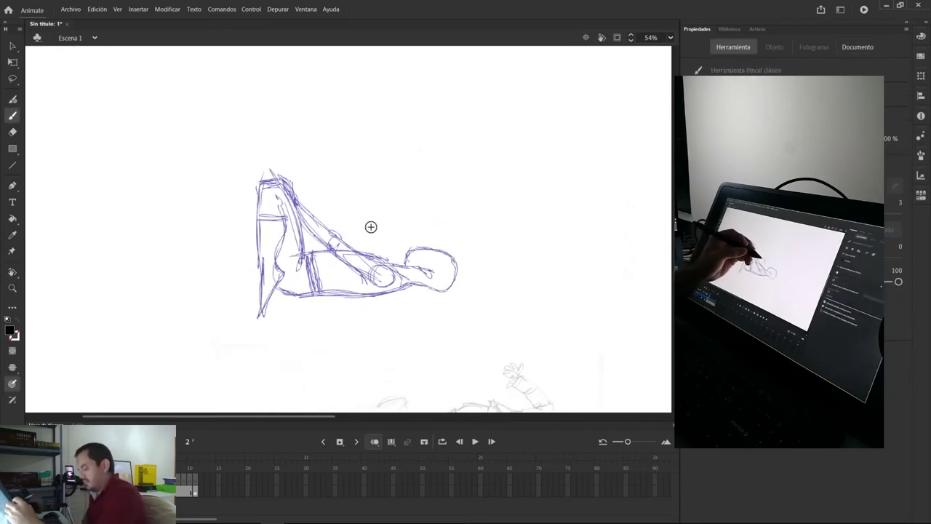
{"action": "key", "text": "b"}
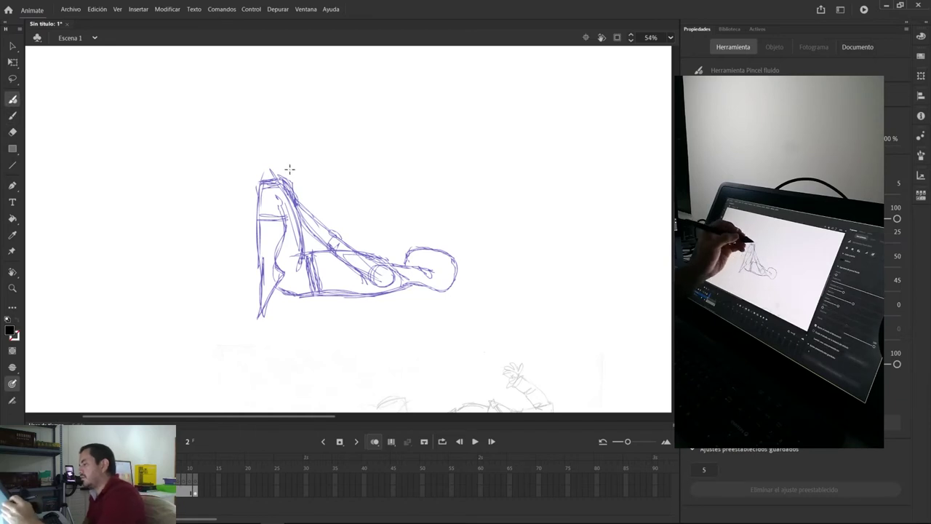
{"action": "mouse_move", "coordinate": [330, 180]}
{"action": "left_mouse_down"}
{"action": "mouse_move", "coordinate": [377, 213]}
{"action": "mouse_move", "coordinate": [409, 289]}
{"action": "left_mouse_up"}
{"action": "mouse_move", "coordinate": [309, 168]}
{"action": "left_mouse_down"}
{"action": "mouse_move", "coordinate": [377, 209]}
{"action": "mouse_move", "coordinate": [400, 251]}
{"action": "left_mouse_up"}
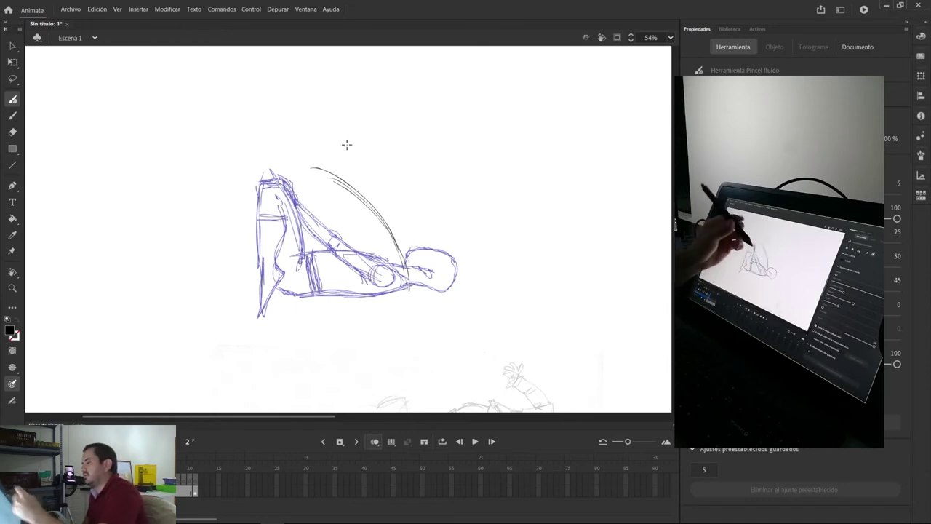
{"action": "mouse_move", "coordinate": [321, 146]}
{"action": "left_mouse_down"}
{"action": "mouse_move", "coordinate": [378, 193]}
{"action": "mouse_move", "coordinate": [406, 253]}
{"action": "left_mouse_up"}
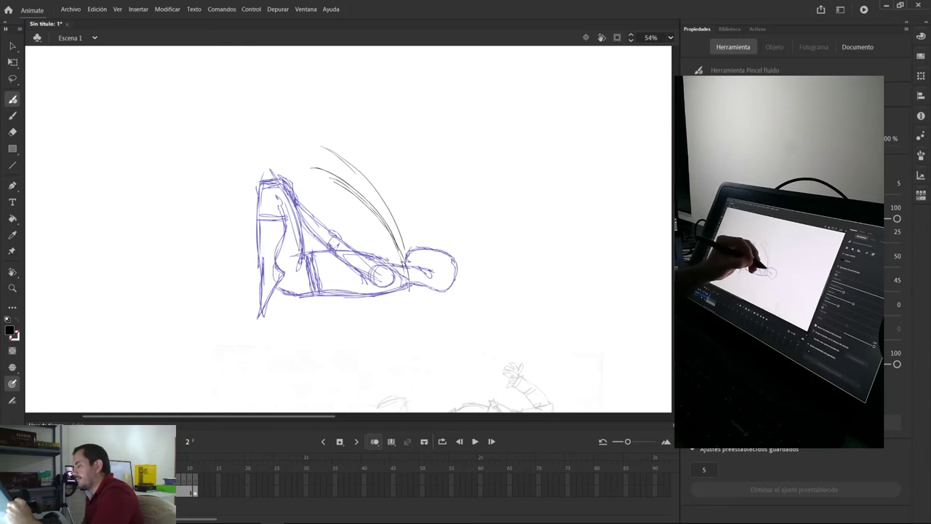
{"action": "mouse_move", "coordinate": [313, 140]}
{"action": "left_mouse_down"}
{"action": "mouse_move", "coordinate": [377, 185]}
{"action": "mouse_move", "coordinate": [404, 234]}
{"action": "mouse_move", "coordinate": [410, 304]}
{"action": "left_mouse_up"}
Step: Delete the inner set of arc strokes with the Lasso, keeping only the outer motion arc from the neck
{"action": "key", "text": "l"}
{"action": "mouse_move", "coordinate": [304, 152]}
{"action": "left_mouse_down"}
{"action": "mouse_move", "coordinate": [354, 184]}
{"action": "mouse_move", "coordinate": [406, 255]}
{"action": "mouse_move", "coordinate": [382, 328]}
{"action": "mouse_move", "coordinate": [289, 166]}
{"action": "left_mouse_up"}
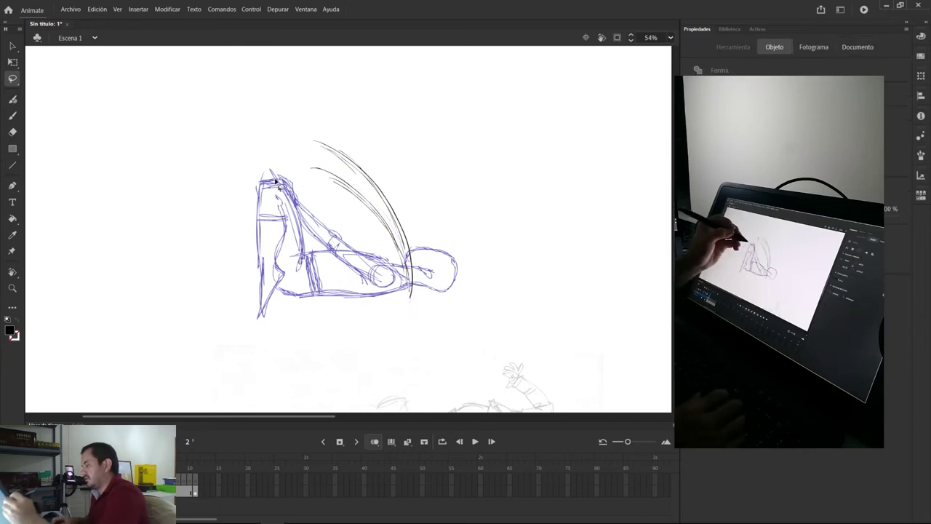
{"action": "key", "text": "Delete"}
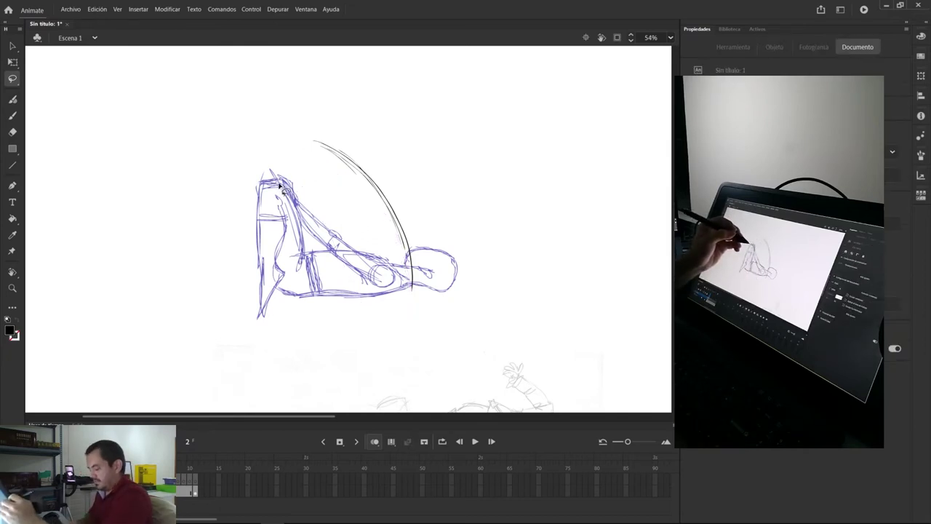
{"action": "key", "text": "shift+h"}
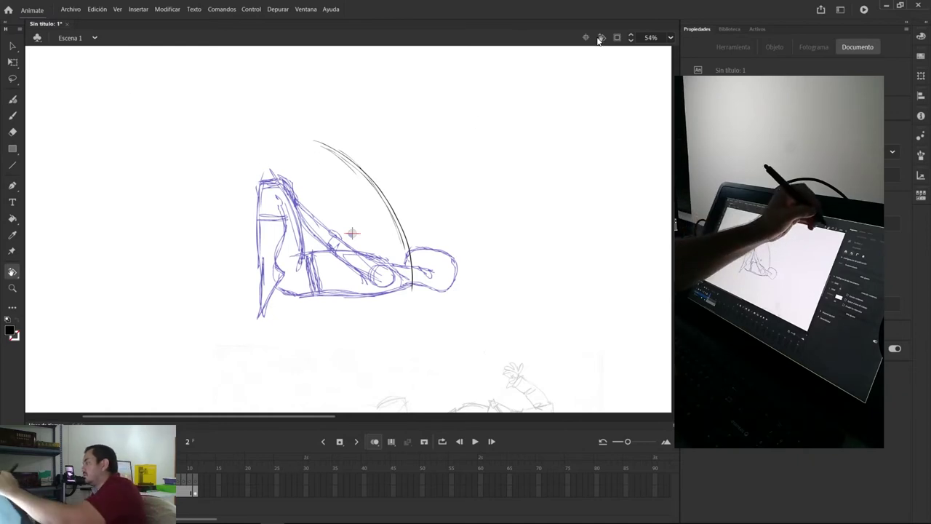
{"action": "mouse_move", "coordinate": [339, 210]}
{"action": "left_mouse_down"}
{"action": "mouse_move", "coordinate": [410, 164]}
{"action": "mouse_move", "coordinate": [305, 137]}
{"action": "mouse_move", "coordinate": [312, 130]}
{"action": "left_mouse_up"}
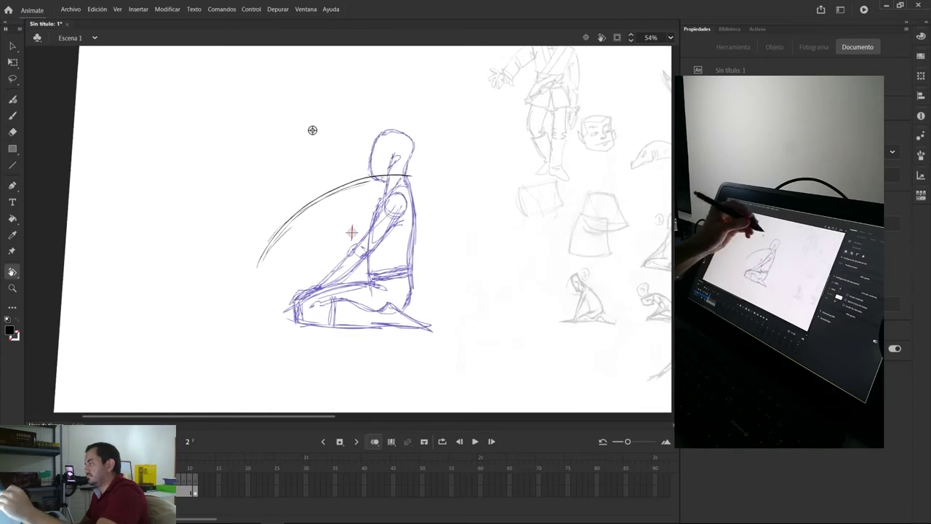
{"action": "left_click", "coordinate": [585, 38]}
{"action": "left_click_drag", "start_coordinate": [180, 262], "coordinate": [562, 227]}
Step: Brush the curved back of the forward-bending pose from the hips up to the lowered shoulders
{"action": "key", "text": "b"}
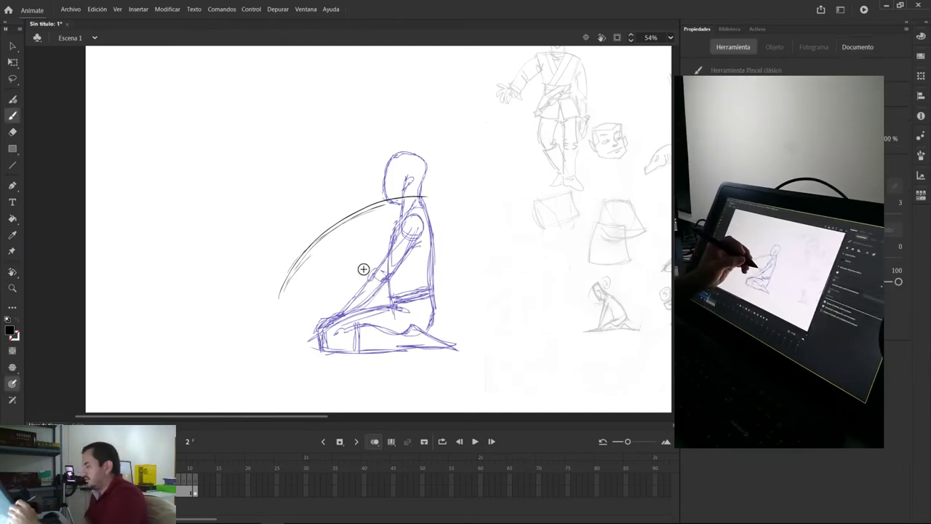
{"action": "mouse_move", "coordinate": [364, 267]}
{"action": "left_mouse_down"}
{"action": "mouse_move", "coordinate": [316, 252]}
{"action": "mouse_move", "coordinate": [289, 261]}
{"action": "left_mouse_up"}
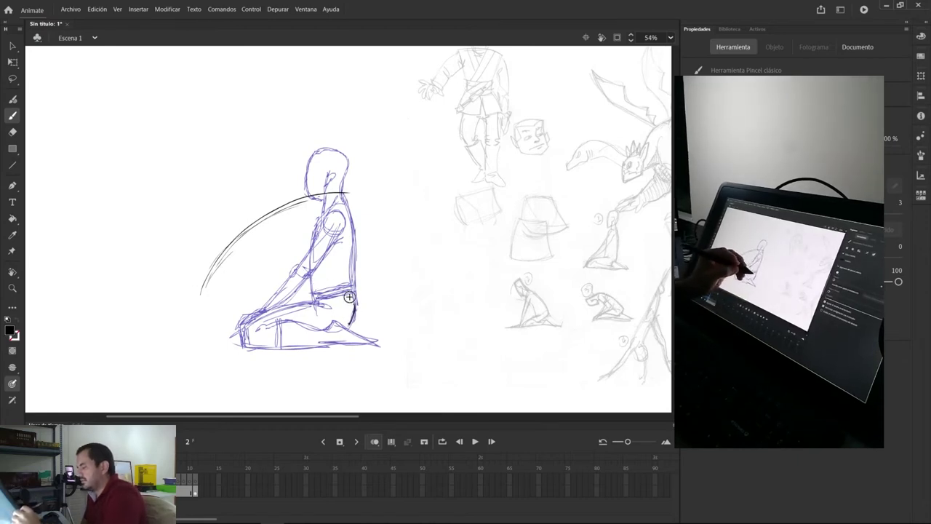
{"action": "mouse_move", "coordinate": [354, 311]}
{"action": "left_mouse_down"}
{"action": "mouse_move", "coordinate": [330, 262]}
{"action": "mouse_move", "coordinate": [285, 234]}
{"action": "left_mouse_up"}
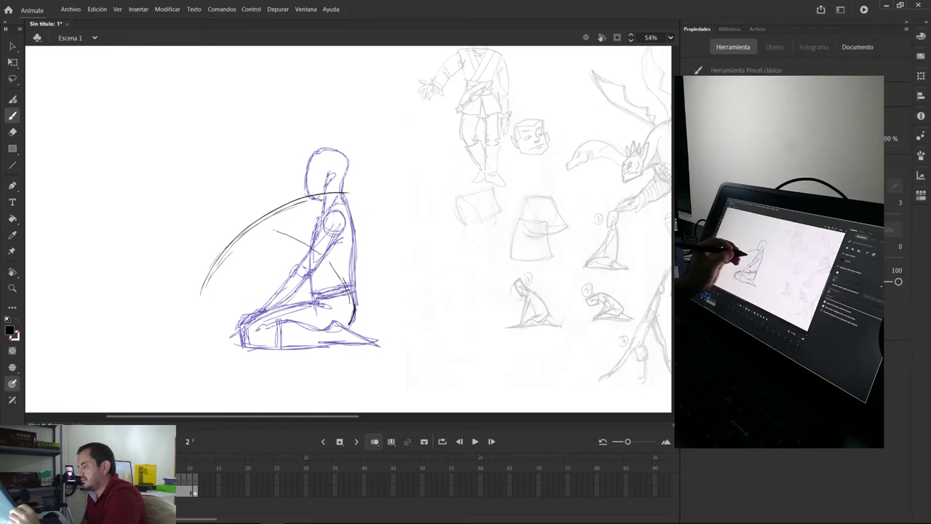
{"action": "mouse_move", "coordinate": [354, 317]}
{"action": "left_mouse_down"}
{"action": "mouse_move", "coordinate": [262, 228]}
{"action": "mouse_move", "coordinate": [354, 303]}
{"action": "left_mouse_up"}
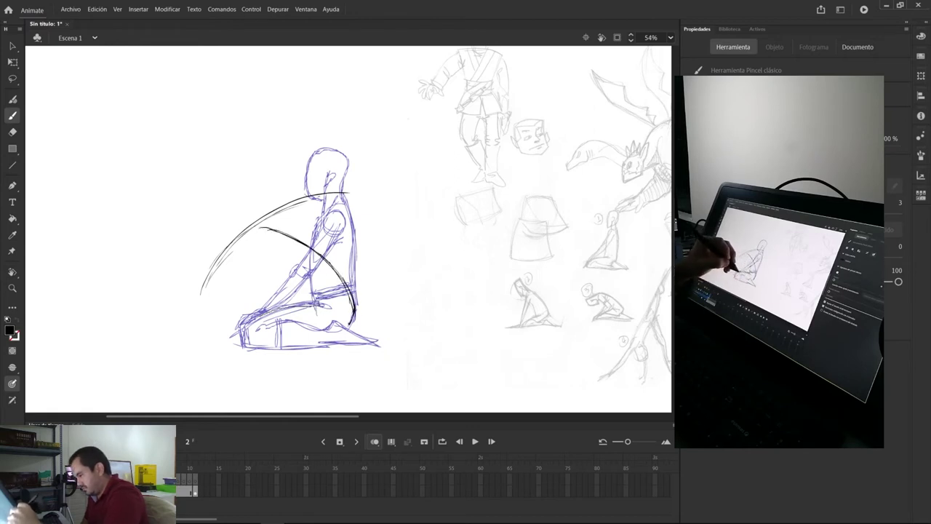
Step: Trace the thigh, knee, lower leg and foot of the onion-skinned kneeling pose in black
{"action": "left_click_drag", "start_coordinate": [320, 304], "coordinate": [234, 337]}
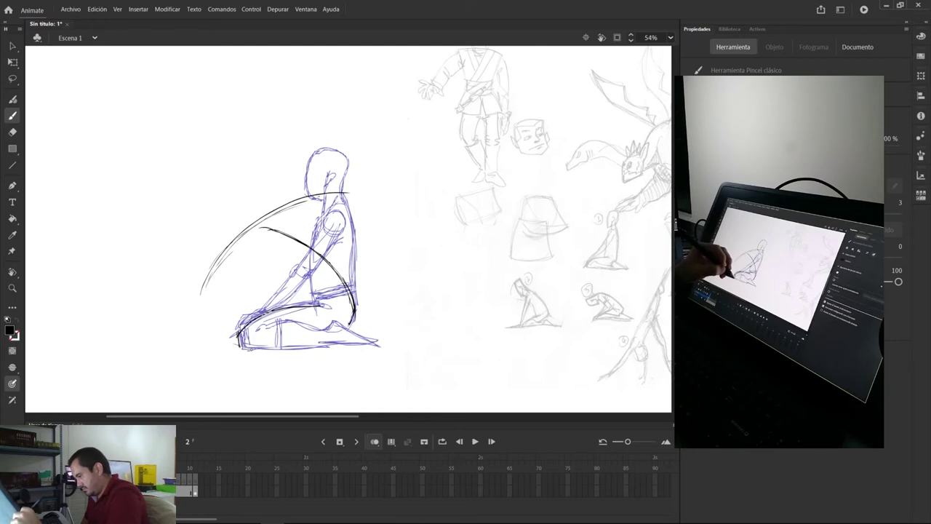
{"action": "left_click_drag", "start_coordinate": [293, 349], "coordinate": [376, 344]}
{"action": "mouse_move", "coordinate": [260, 329]}
{"action": "left_mouse_down"}
{"action": "mouse_move", "coordinate": [288, 321]}
{"action": "mouse_move", "coordinate": [278, 320]}
{"action": "left_mouse_up"}
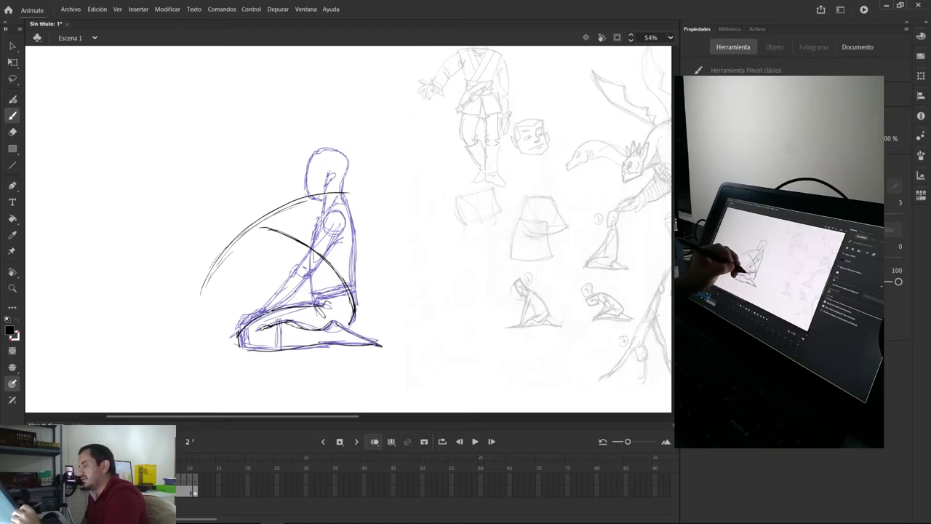
Step: Sketch the neck and the front of the bent torso from the shoulders down to the lap
{"action": "mouse_move", "coordinate": [265, 263]}
{"action": "left_mouse_down"}
{"action": "mouse_move", "coordinate": [307, 304]}
{"action": "mouse_move", "coordinate": [257, 264]}
{"action": "mouse_move", "coordinate": [272, 274]}
{"action": "left_mouse_up"}
{"action": "mouse_move", "coordinate": [259, 236]}
{"action": "left_mouse_down"}
{"action": "mouse_move", "coordinate": [268, 275]}
{"action": "mouse_move", "coordinate": [296, 235]}
{"action": "left_mouse_up"}
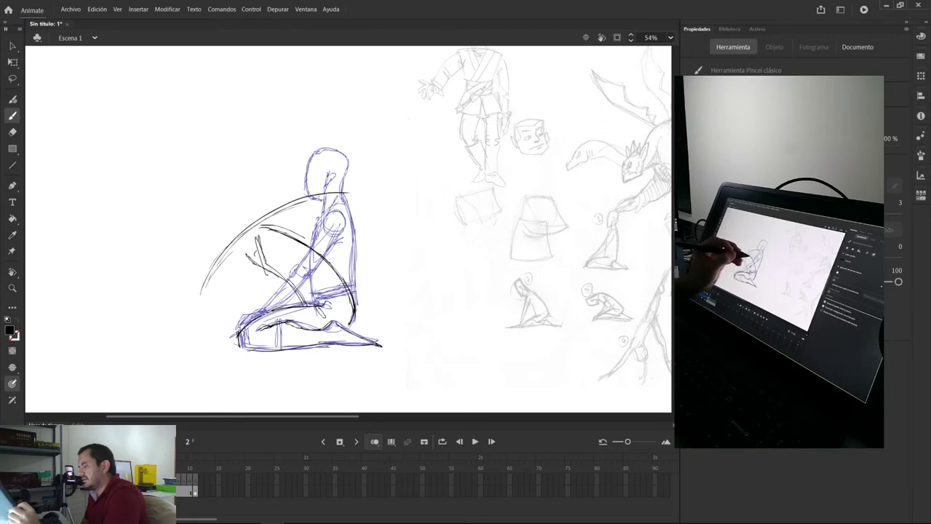
{"action": "mouse_move", "coordinate": [310, 312]}
{"action": "left_mouse_down"}
{"action": "mouse_move", "coordinate": [260, 262]}
{"action": "mouse_move", "coordinate": [267, 274]}
{"action": "left_mouse_up"}
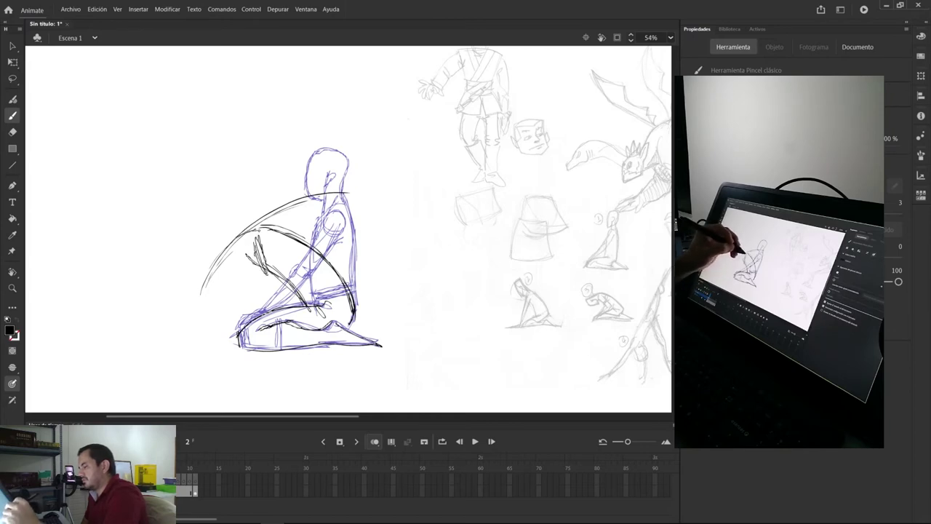
Step: Block in the bowed head as a box-like shape at the end of the motion arc and reinforce its outline
{"action": "mouse_move", "coordinate": [234, 238]}
{"action": "left_mouse_down"}
{"action": "mouse_move", "coordinate": [199, 248]}
{"action": "mouse_move", "coordinate": [209, 274]}
{"action": "left_mouse_up"}
{"action": "mouse_move", "coordinate": [245, 245]}
{"action": "left_mouse_down"}
{"action": "mouse_move", "coordinate": [241, 272]}
{"action": "mouse_move", "coordinate": [204, 275]}
{"action": "left_mouse_up"}
{"action": "left_click_drag", "start_coordinate": [201, 243], "coordinate": [204, 275]}
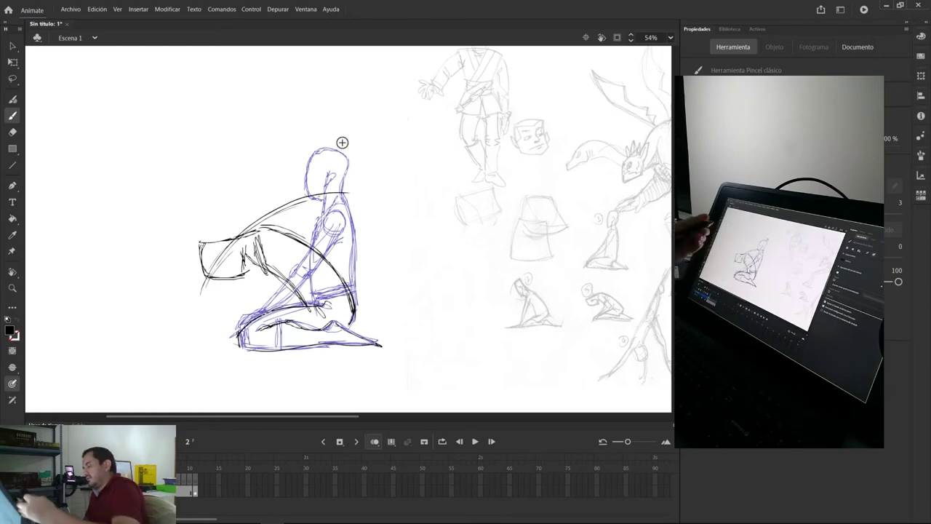
{"action": "left_click_drag", "start_coordinate": [253, 231], "coordinate": [201, 236]}
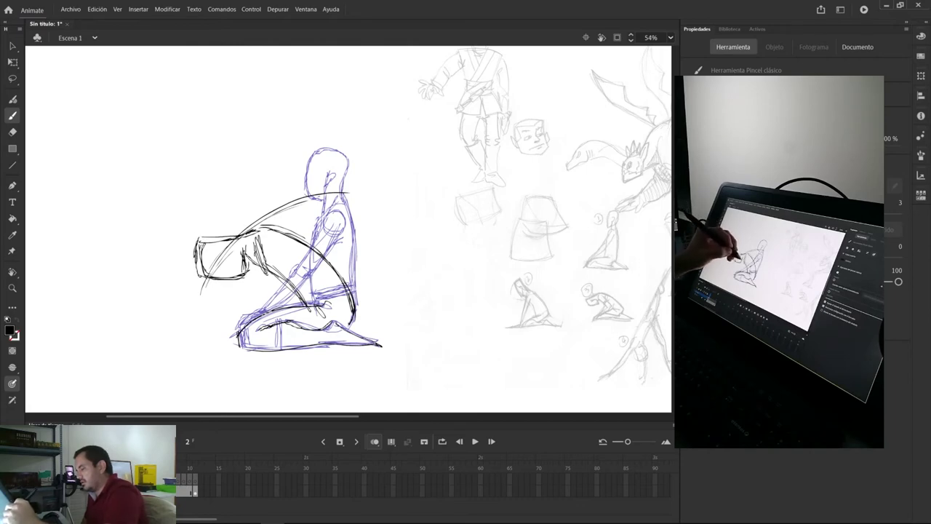
{"action": "left_click_drag", "start_coordinate": [247, 259], "coordinate": [244, 278]}
{"action": "left_click_drag", "start_coordinate": [198, 237], "coordinate": [202, 278]}
{"action": "left_click_drag", "start_coordinate": [199, 238], "coordinate": [207, 278]}
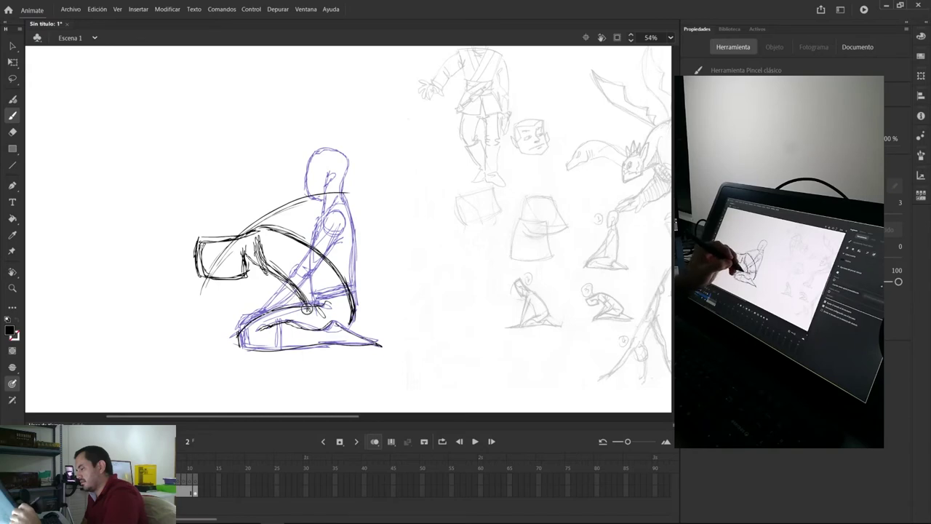
Step: Strengthen the folded leg's lines and add a round shoulder with a bent arm resting its hand on the knee
{"action": "mouse_move", "coordinate": [284, 312]}
{"action": "left_mouse_down"}
{"action": "mouse_move", "coordinate": [243, 331]}
{"action": "mouse_move", "coordinate": [379, 345]}
{"action": "left_mouse_up"}
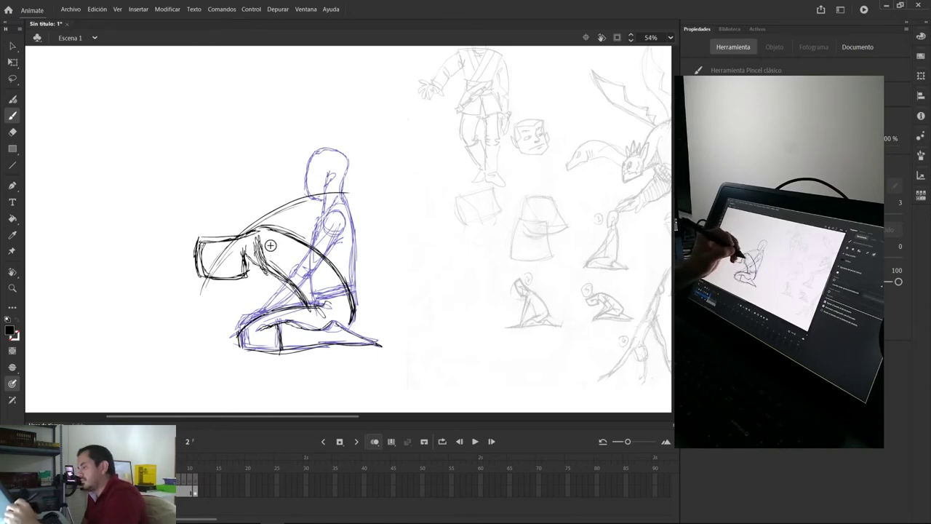
{"action": "left_click_drag", "start_coordinate": [280, 264], "coordinate": [267, 243]}
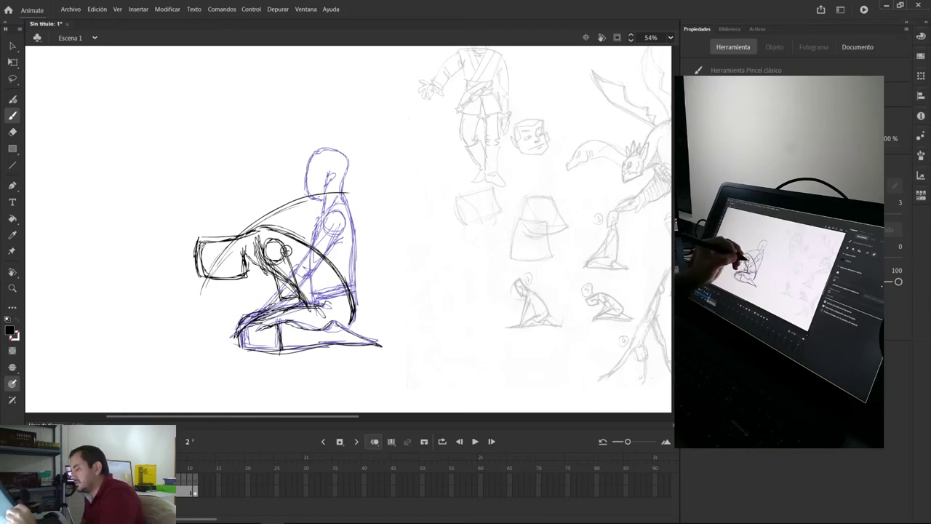
{"action": "left_click_drag", "start_coordinate": [309, 298], "coordinate": [260, 320]}
{"action": "left_click_drag", "start_coordinate": [257, 241], "coordinate": [282, 297]}
Step: Delete the stray construction strokes around the shoulder, arm and torso with the Lasso
{"action": "key", "text": "e"}
{"action": "key", "text": "l"}
{"action": "mouse_move", "coordinate": [276, 263]}
{"action": "left_mouse_down"}
{"action": "mouse_move", "coordinate": [296, 295]}
{"action": "mouse_move", "coordinate": [275, 266]}
{"action": "left_mouse_up"}
{"action": "key", "text": "Delete"}
{"action": "left_click_drag", "start_coordinate": [265, 316], "coordinate": [290, 321]}
{"action": "key", "text": "Delete"}
{"action": "mouse_move", "coordinate": [256, 235]}
{"action": "left_mouse_down"}
{"action": "mouse_move", "coordinate": [284, 295]}
{"action": "mouse_move", "coordinate": [234, 329]}
{"action": "left_mouse_up"}
{"action": "key", "text": "Delete"}
Step: Reinforce the top of the bowed head and the upper back with Fluid Brush strokes
{"action": "key", "text": "b"}
{"action": "key", "text": "b"}
{"action": "left_click_drag", "start_coordinate": [258, 233], "coordinate": [194, 256]}
{"action": "left_click_drag", "start_coordinate": [258, 231], "coordinate": [315, 249]}
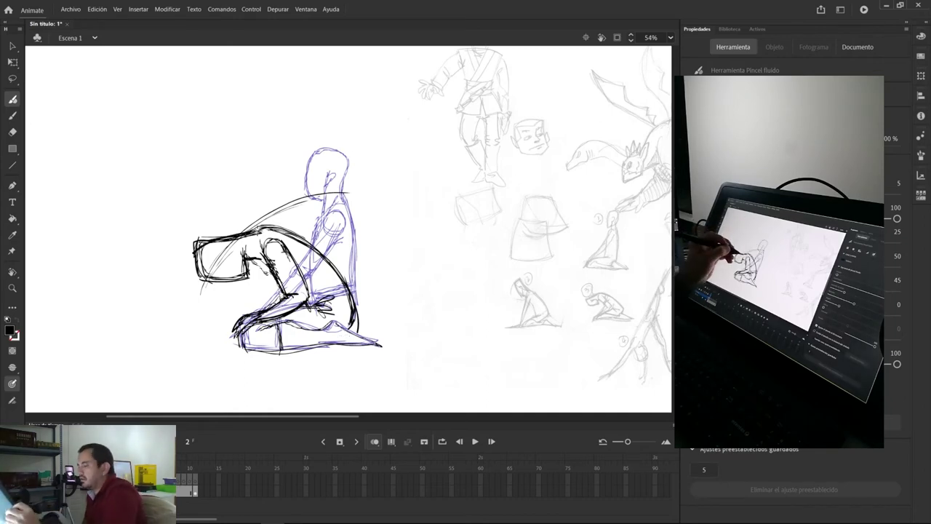
Step: Remove the rough strokes of the back and redraw it as a cleaner curve down to the hips
{"action": "key", "text": "l"}
{"action": "mouse_move", "coordinate": [226, 235]}
{"action": "left_mouse_down"}
{"action": "mouse_move", "coordinate": [216, 228]}
{"action": "mouse_move", "coordinate": [264, 217]}
{"action": "left_mouse_up"}
{"action": "key", "text": "ctrl+z"}
{"action": "key", "text": "b"}
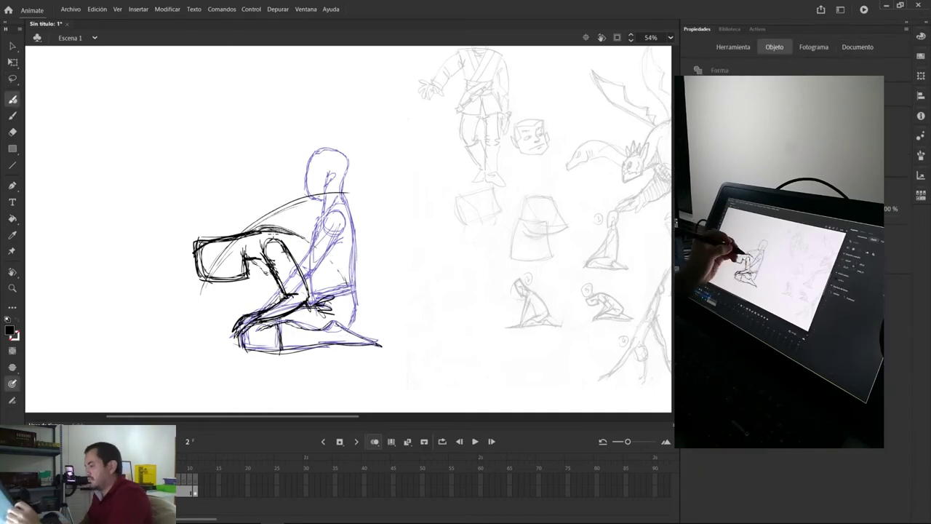
{"action": "left_click_drag", "start_coordinate": [348, 284], "coordinate": [352, 326]}
Step: Replace the rough head and overlapping arc strokes with a cleaner head closer to the shoulders, and turn off onion skinning
{"action": "key", "text": "l"}
{"action": "mouse_move", "coordinate": [236, 231]}
{"action": "left_mouse_down"}
{"action": "mouse_move", "coordinate": [216, 225]}
{"action": "mouse_move", "coordinate": [245, 216]}
{"action": "mouse_move", "coordinate": [256, 224]}
{"action": "left_mouse_up"}
{"action": "key", "text": "Delete"}
{"action": "key", "text": "b"}
{"action": "key", "text": "l"}
{"action": "key", "text": "Delete"}
{"action": "key", "text": "b"}
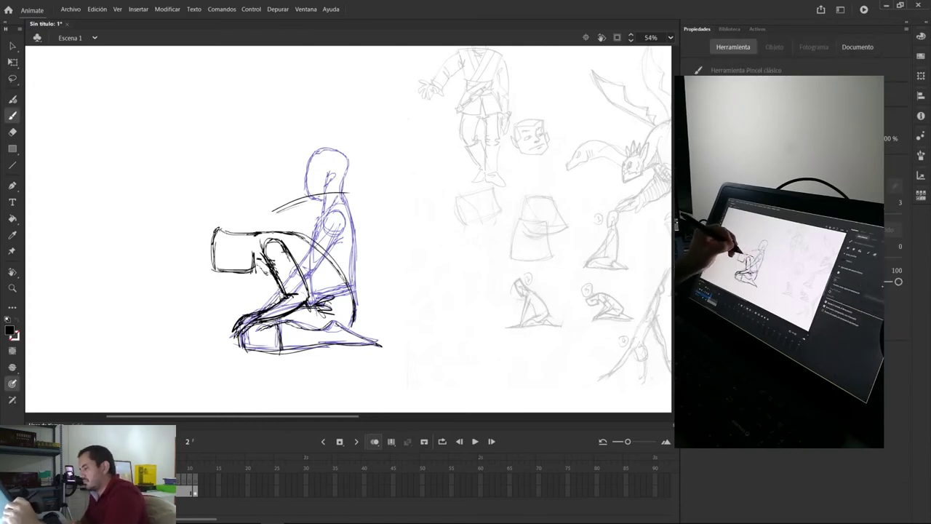
{"action": "left_click", "coordinate": [374, 442]}
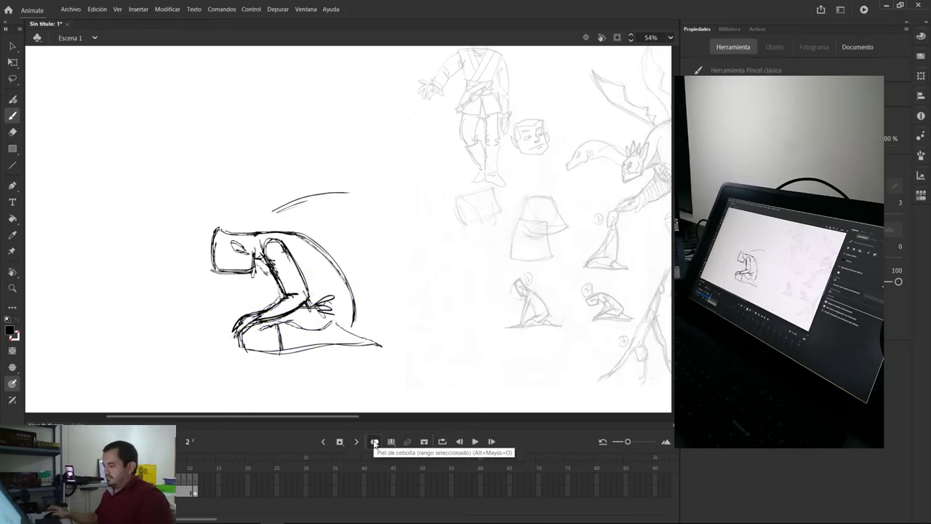
Step: Compare frames 1 and 2, turn onion skinning back on and reinforce the ground line of the folded legs with the Fluid Brush
{"action": "key", "text": "comma"}
{"action": "key", "text": "period"}
{"action": "key", "text": "comma"}
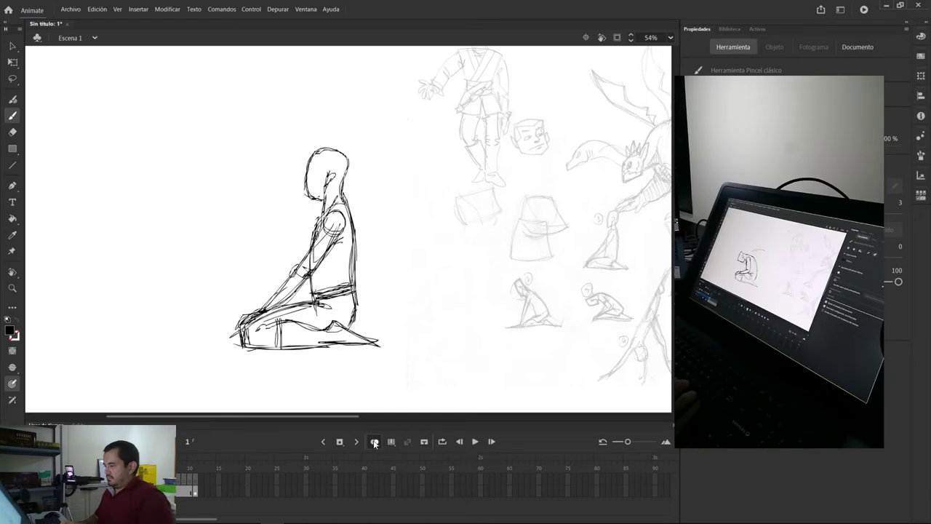
{"action": "key", "text": "period"}
{"action": "key", "text": "comma"}
{"action": "key", "text": "period"}
{"action": "left_click", "coordinate": [375, 442]}
{"action": "left_click_drag", "start_coordinate": [241, 349], "coordinate": [384, 345]}
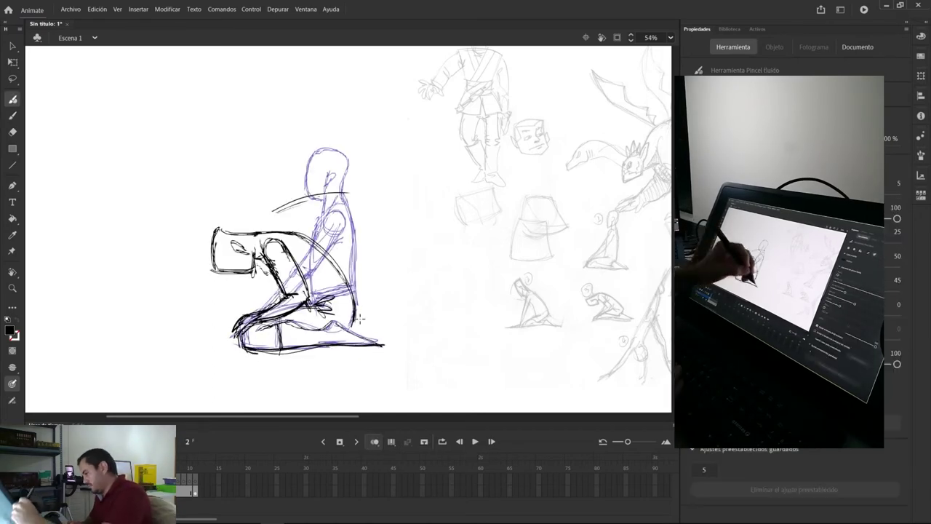
Step: Delete the stray strokes just below the bowed head on frame 2 with the Lasso
{"action": "key", "text": "l"}
{"action": "key", "text": "comma"}
{"action": "key", "text": "period"}
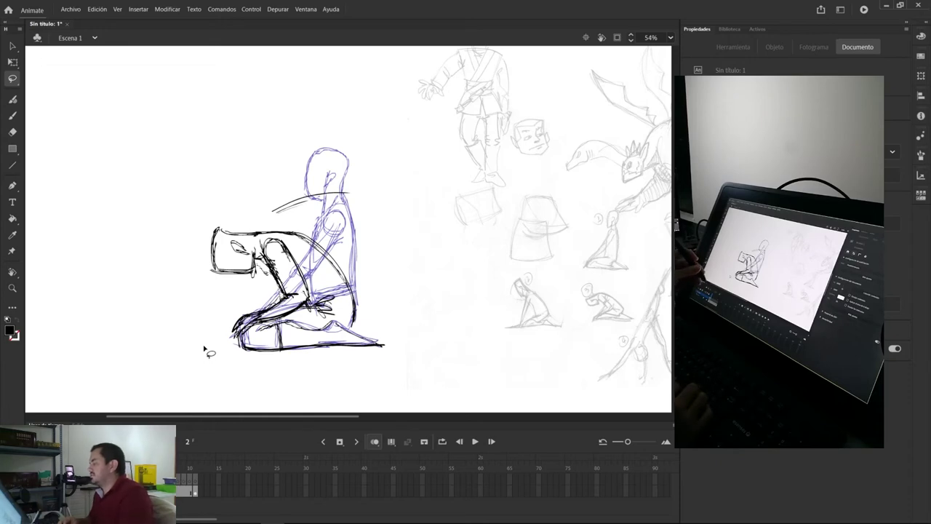
{"action": "mouse_move", "coordinate": [441, 283]}
{"action": "left_mouse_down"}
{"action": "mouse_move", "coordinate": [357, 275]}
{"action": "mouse_move", "coordinate": [366, 276]}
{"action": "left_mouse_up"}
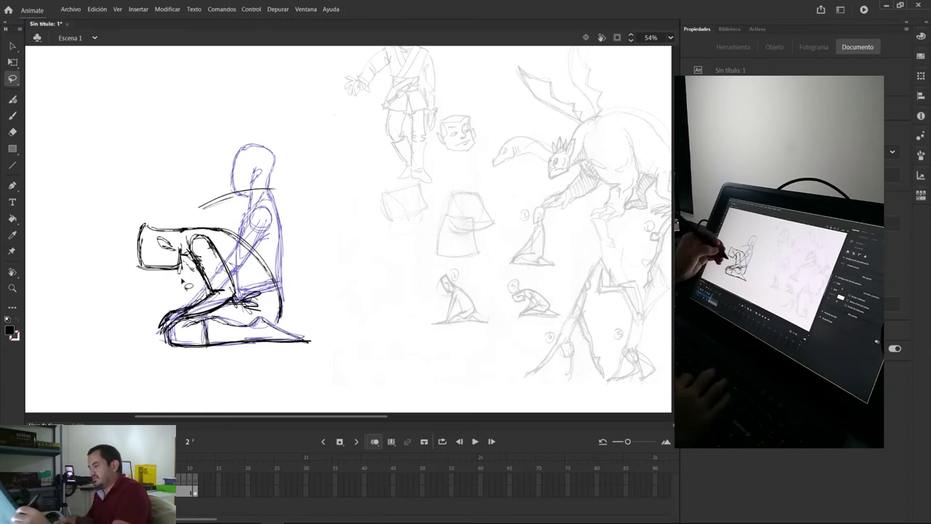
{"action": "mouse_move", "coordinate": [181, 275]}
{"action": "left_mouse_down"}
{"action": "mouse_move", "coordinate": [192, 262]}
{"action": "mouse_move", "coordinate": [208, 281]}
{"action": "mouse_move", "coordinate": [163, 287]}
{"action": "left_mouse_up"}
{"action": "key", "text": "Delete"}
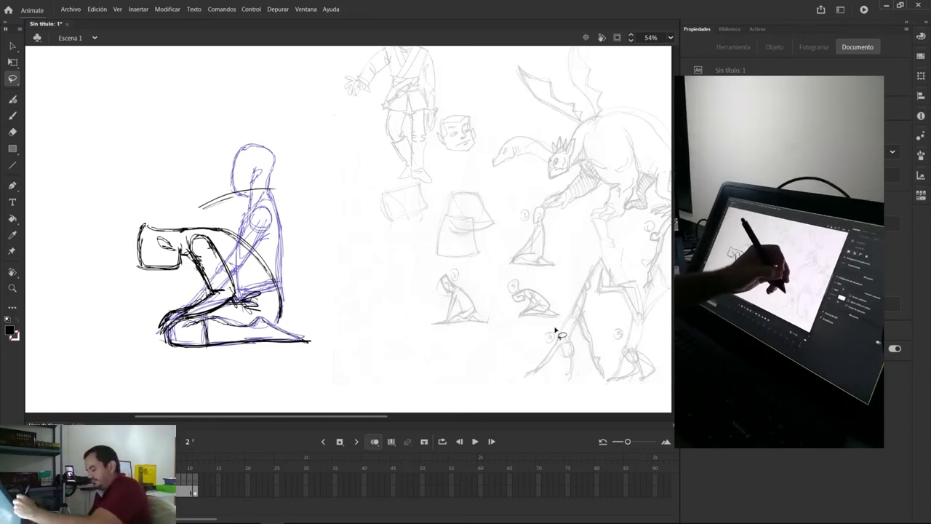
Step: Trace the torso, arm, head and legs of the downward-bending reference sketch with the Fluid Brush, circling the hand and the head's endpoint
{"action": "key", "text": "b"}
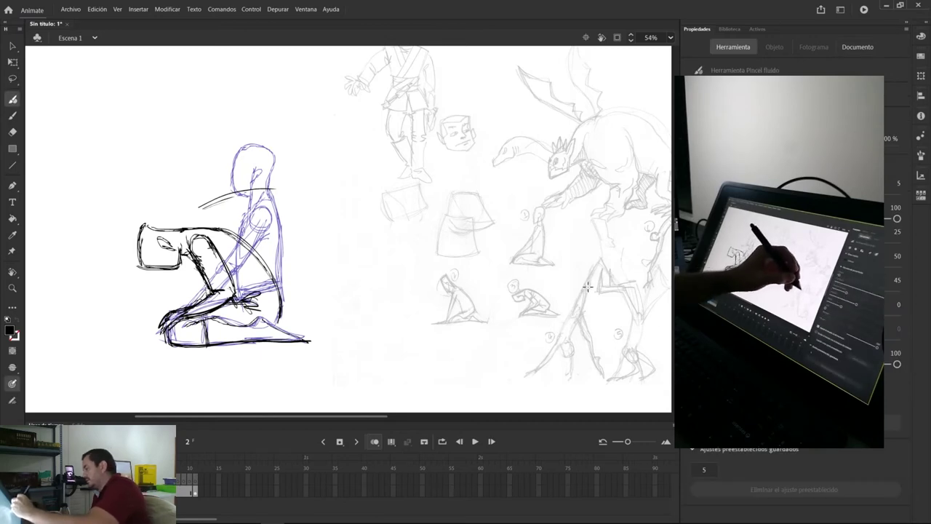
{"action": "mouse_move", "coordinate": [573, 344]}
{"action": "left_mouse_down"}
{"action": "mouse_move", "coordinate": [569, 381]}
{"action": "mouse_move", "coordinate": [526, 378]}
{"action": "left_mouse_up"}
{"action": "left_click_drag", "start_coordinate": [572, 346], "coordinate": [569, 346]}
{"action": "left_click_drag", "start_coordinate": [586, 303], "coordinate": [562, 344]}
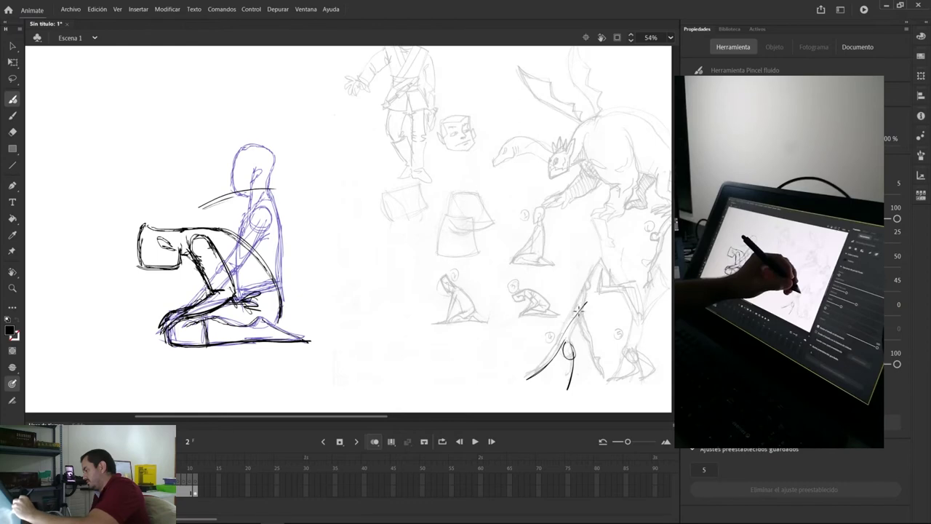
{"action": "left_click_drag", "start_coordinate": [587, 315], "coordinate": [602, 374]}
{"action": "left_click_drag", "start_coordinate": [593, 245], "coordinate": [576, 312]}
{"action": "left_click_drag", "start_coordinate": [590, 255], "coordinate": [601, 242]}
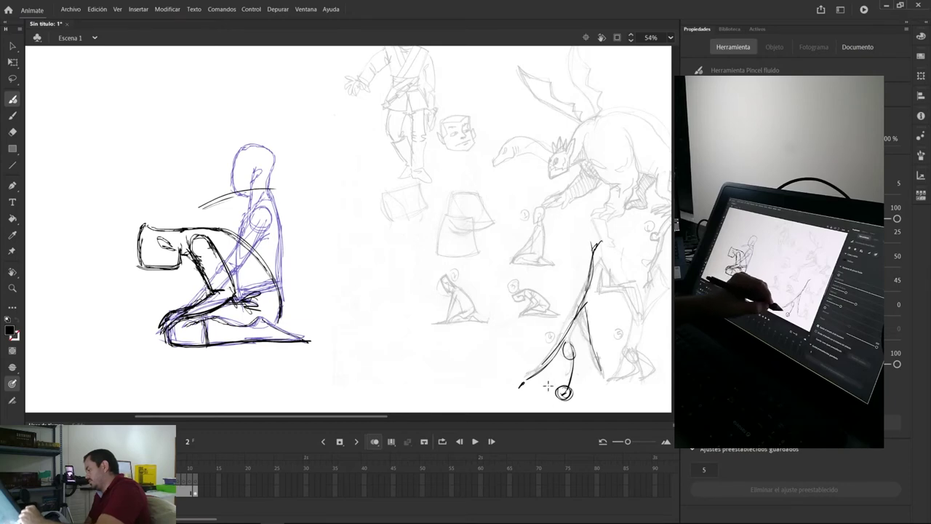
{"action": "left_click_drag", "start_coordinate": [520, 378], "coordinate": [517, 384]}
{"action": "mouse_move", "coordinate": [595, 242]}
{"action": "left_mouse_down"}
{"action": "mouse_move", "coordinate": [613, 258]}
{"action": "mouse_move", "coordinate": [601, 256]}
{"action": "left_mouse_up"}
{"action": "left_click_drag", "start_coordinate": [591, 320], "coordinate": [598, 384]}
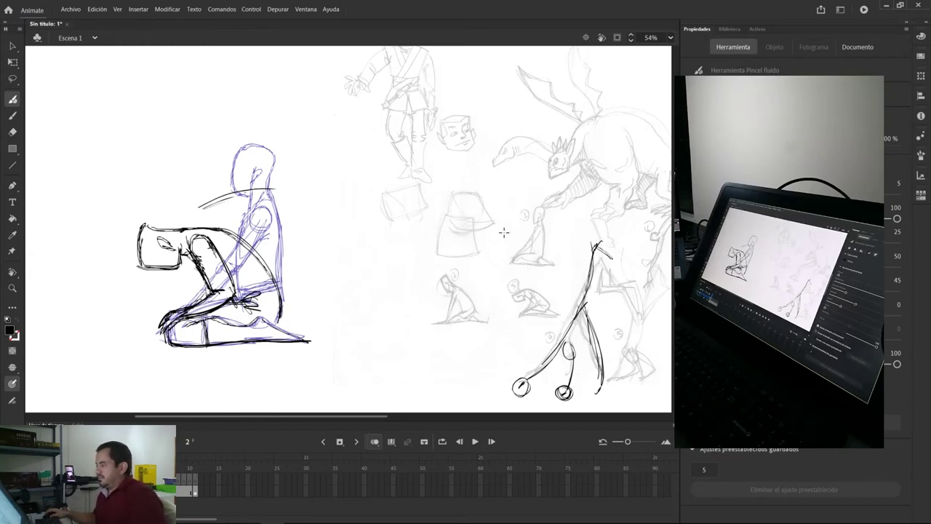
Step: On frame 3, draw the supporting arm reaching down with its hand flat on the ground in front of the kneeling figure
{"action": "mouse_move", "coordinate": [509, 234]}
{"action": "left_mouse_down"}
{"action": "mouse_move", "coordinate": [294, 208]}
{"action": "mouse_move", "coordinate": [303, 221]}
{"action": "left_mouse_up"}
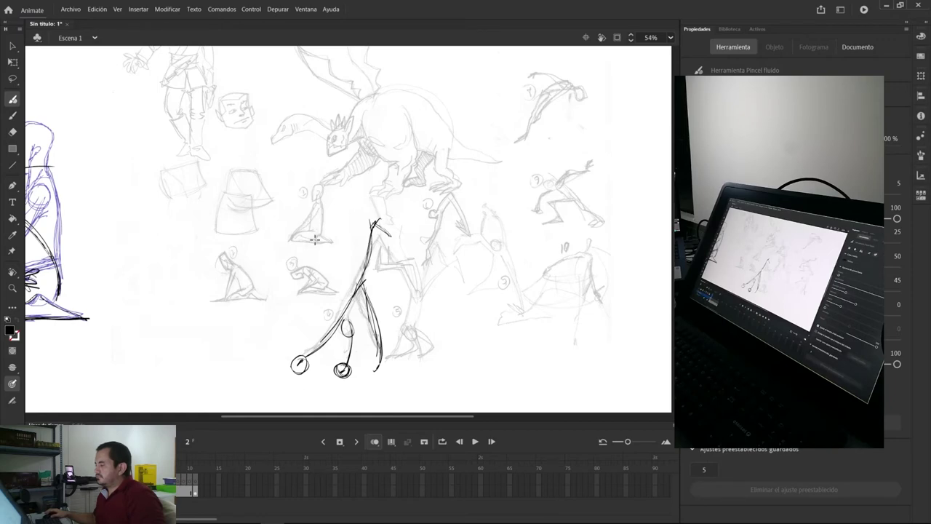
{"action": "left_click_drag", "start_coordinate": [305, 216], "coordinate": [560, 223]}
{"action": "key", "text": "period"}
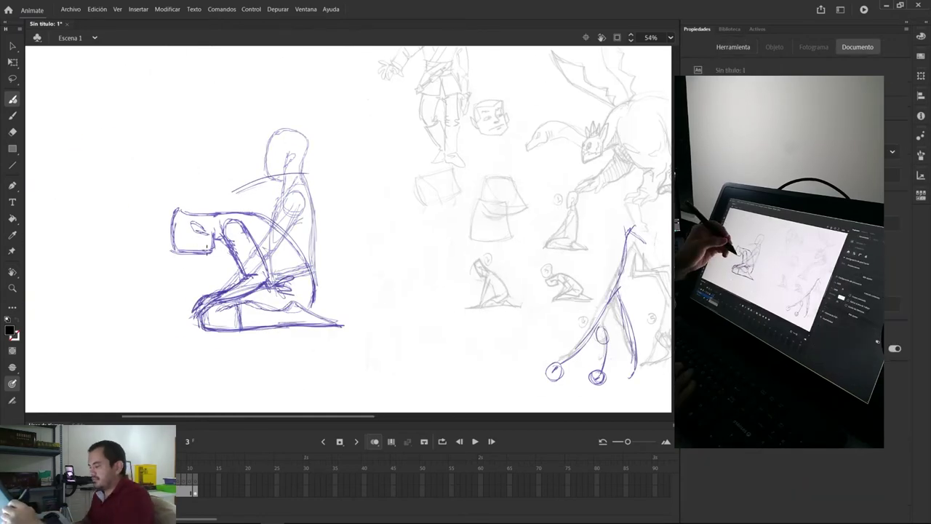
{"action": "left_click_drag", "start_coordinate": [159, 261], "coordinate": [240, 274]}
{"action": "left_click_drag", "start_coordinate": [298, 240], "coordinate": [266, 335]}
{"action": "mouse_move", "coordinate": [299, 221]}
{"action": "left_mouse_down"}
{"action": "mouse_move", "coordinate": [264, 342]}
{"action": "mouse_move", "coordinate": [221, 339]}
{"action": "left_mouse_up"}
{"action": "left_click_drag", "start_coordinate": [222, 342], "coordinate": [265, 340]}
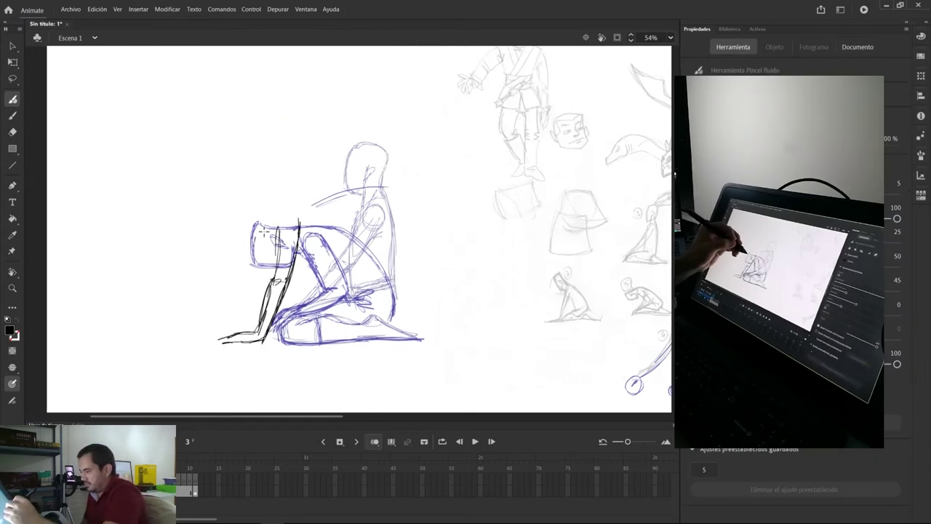
{"action": "mouse_move", "coordinate": [283, 211]}
{"action": "left_mouse_down"}
{"action": "mouse_move", "coordinate": [265, 287]}
{"action": "mouse_move", "coordinate": [267, 339]}
{"action": "left_mouse_up"}
{"action": "left_click_drag", "start_coordinate": [258, 336], "coordinate": [218, 342]}
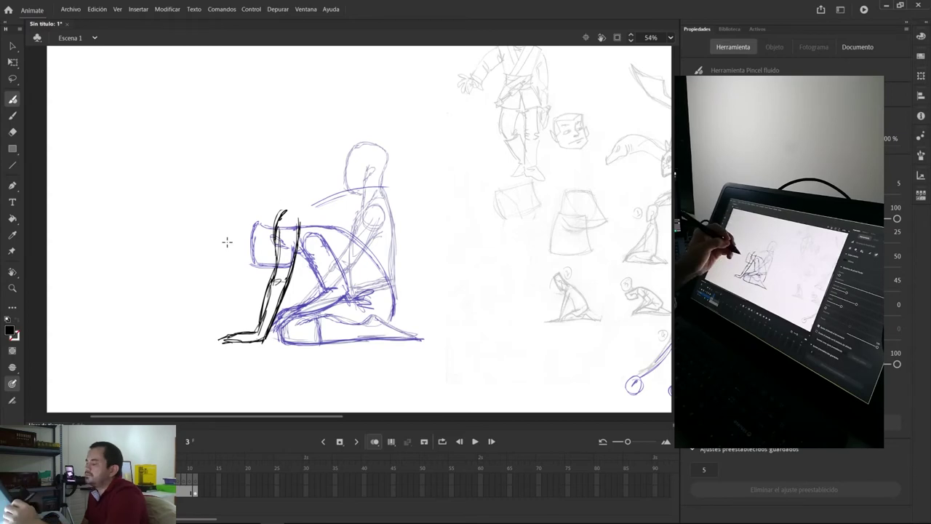
Step: Rough in the raised torso, hips and straightened leg down to the foot as an inverted V
{"action": "left_click_drag", "start_coordinate": [272, 205], "coordinate": [348, 172]}
{"action": "left_click_drag", "start_coordinate": [280, 192], "coordinate": [347, 172]}
{"action": "mouse_move", "coordinate": [331, 174]}
{"action": "left_mouse_down"}
{"action": "mouse_move", "coordinate": [401, 219]}
{"action": "mouse_move", "coordinate": [374, 273]}
{"action": "left_mouse_up"}
{"action": "left_click_drag", "start_coordinate": [380, 260], "coordinate": [411, 334]}
{"action": "mouse_move", "coordinate": [415, 298]}
{"action": "left_mouse_down"}
{"action": "mouse_move", "coordinate": [375, 277]}
{"action": "mouse_move", "coordinate": [387, 276]}
{"action": "mouse_move", "coordinate": [372, 322]}
{"action": "left_mouse_up"}
{"action": "left_click_drag", "start_coordinate": [306, 110], "coordinate": [374, 312]}
{"action": "left_click_drag", "start_coordinate": [313, 109], "coordinate": [262, 212]}
{"action": "mouse_move", "coordinate": [232, 190]}
{"action": "left_mouse_down"}
{"action": "mouse_move", "coordinate": [295, 97]}
{"action": "mouse_move", "coordinate": [374, 307]}
{"action": "left_mouse_up"}
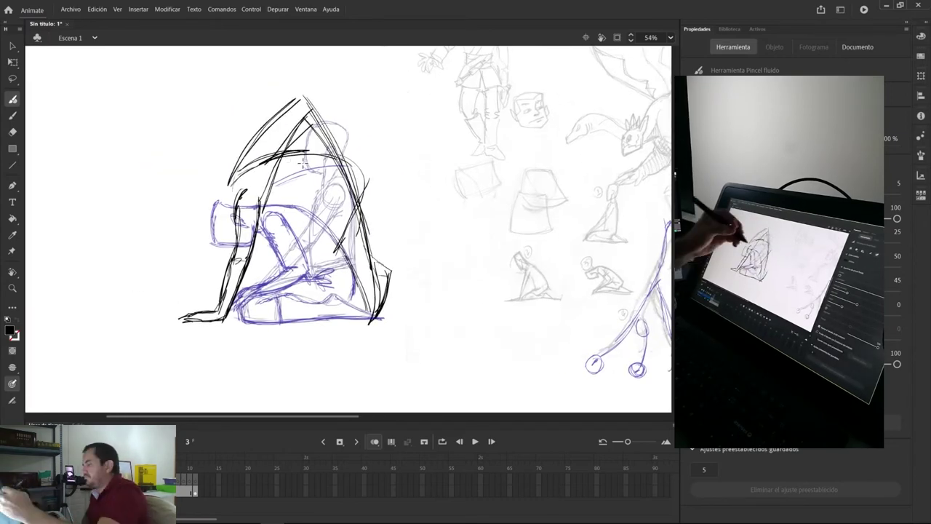
Step: Delete the overlapping torso and leg strokes with the Lasso and redraw the raised hips, thigh, calf and foot with the brush
{"action": "key", "text": "l"}
{"action": "left_click_drag", "start_coordinate": [289, 146], "coordinate": [367, 312]}
{"action": "key", "text": "Delete"}
{"action": "key", "text": "b"}
{"action": "left_click_drag", "start_coordinate": [358, 189], "coordinate": [368, 227]}
{"action": "left_click_drag", "start_coordinate": [373, 260], "coordinate": [392, 273]}
{"action": "left_click_drag", "start_coordinate": [334, 173], "coordinate": [358, 197]}
{"action": "mouse_move", "coordinate": [291, 88]}
{"action": "left_mouse_down"}
{"action": "mouse_move", "coordinate": [319, 89]}
{"action": "mouse_move", "coordinate": [351, 174]}
{"action": "left_mouse_up"}
{"action": "left_click_drag", "start_coordinate": [309, 121], "coordinate": [263, 192]}
Step: Draw the head in front of the shoulder and reinforce the chest line and the outline of the straightened leg
{"action": "mouse_move", "coordinate": [216, 190]}
{"action": "left_mouse_down"}
{"action": "mouse_move", "coordinate": [233, 196]}
{"action": "mouse_move", "coordinate": [215, 237]}
{"action": "left_mouse_up"}
{"action": "left_click_drag", "start_coordinate": [220, 205], "coordinate": [218, 228]}
{"action": "left_click_drag", "start_coordinate": [203, 179], "coordinate": [182, 207]}
{"action": "left_click_drag", "start_coordinate": [216, 225], "coordinate": [239, 220]}
{"action": "mouse_move", "coordinate": [235, 174]}
{"action": "left_mouse_down"}
{"action": "mouse_move", "coordinate": [319, 88]}
{"action": "mouse_move", "coordinate": [350, 167]}
{"action": "left_mouse_up"}
{"action": "left_click_drag", "start_coordinate": [326, 154], "coordinate": [355, 199]}
{"action": "left_click_drag", "start_coordinate": [359, 189], "coordinate": [395, 280]}
Step: Turn off onion skinning, show the rulers, place a horizontal guide at the ground line and check the frames against it
{"action": "left_click_drag", "start_coordinate": [540, 336], "coordinate": [477, 346]}
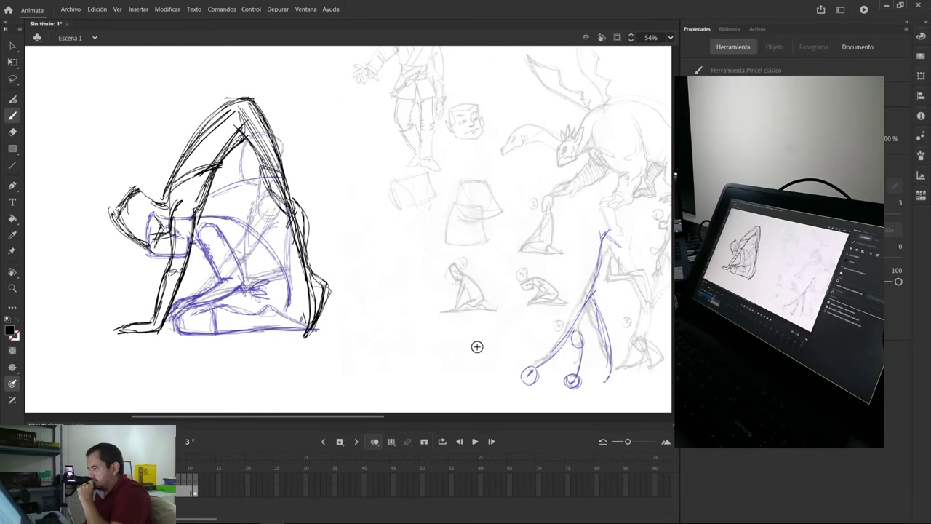
{"action": "left_click_drag", "start_coordinate": [415, 281], "coordinate": [384, 280]}
{"action": "left_click", "coordinate": [374, 442]}
{"action": "key", "text": "comma"}
{"action": "key", "text": "comma"}
{"action": "key", "text": "period"}
{"action": "key", "text": "comma"}
{"action": "key", "text": "ctrl+alt+shift+r"}
{"action": "left_click_drag", "start_coordinate": [188, 49], "coordinate": [205, 338]}
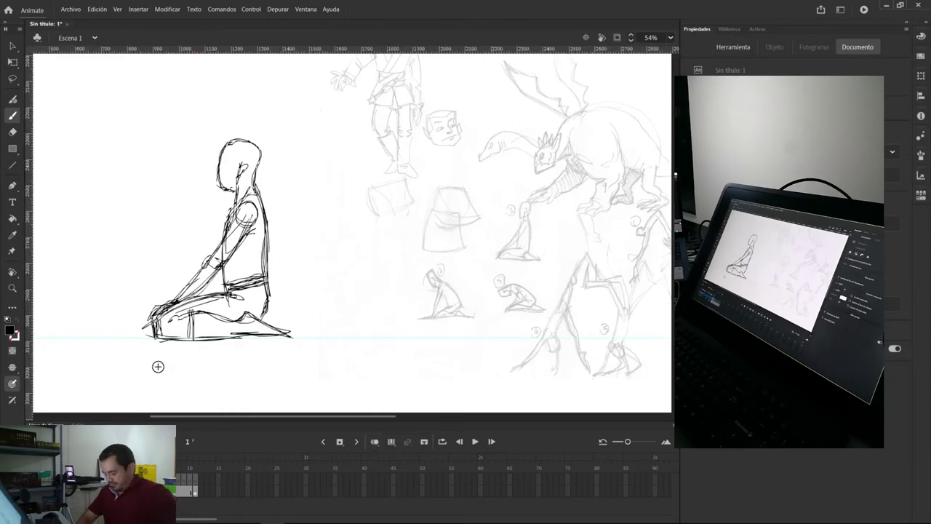
{"action": "key", "text": "period"}
{"action": "key", "text": "period"}
{"action": "key", "text": "period"}
{"action": "key", "text": "comma"}
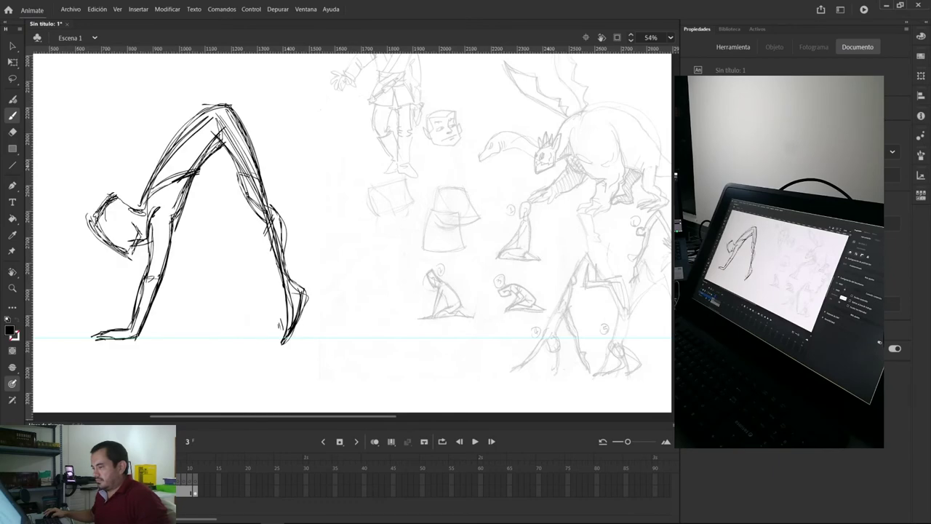
Step: Turn on onion skinning, delete frame 3's head with the Lasso and redraw it hanging behind the supporting arm
{"action": "left_click", "coordinate": [374, 442]}
{"action": "key", "text": "l"}
{"action": "left_click_drag", "start_coordinate": [141, 201], "coordinate": [115, 197]}
{"action": "key", "text": "Delete"}
{"action": "key", "text": "b"}
{"action": "mouse_move", "coordinate": [176, 243]}
{"action": "left_mouse_down"}
{"action": "mouse_move", "coordinate": [183, 238]}
{"action": "mouse_move", "coordinate": [206, 276]}
{"action": "left_mouse_up"}
{"action": "mouse_move", "coordinate": [167, 263]}
{"action": "left_mouse_down"}
{"action": "mouse_move", "coordinate": [201, 285]}
{"action": "mouse_move", "coordinate": [189, 287]}
{"action": "left_mouse_up"}
{"action": "left_click_drag", "start_coordinate": [137, 225], "coordinate": [160, 182]}
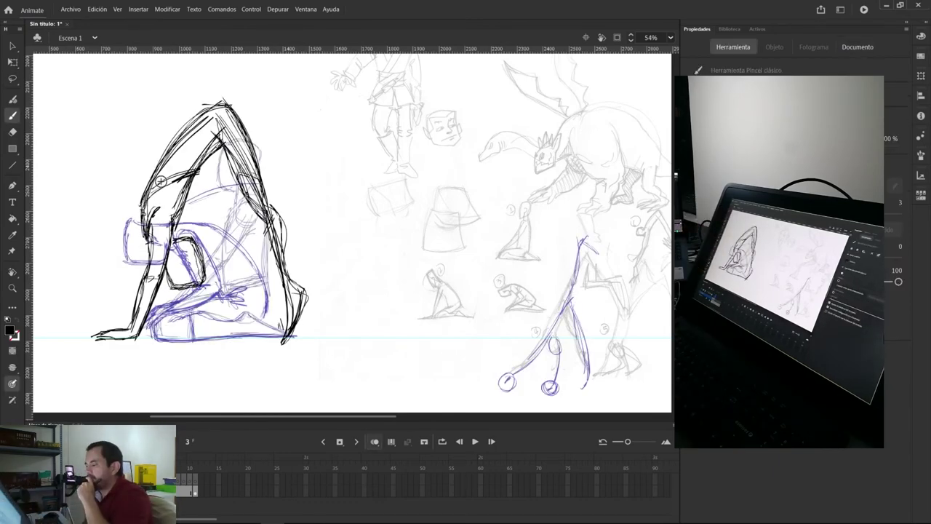
Step: Flip through frames 1 to 3 to compare the figure's poses
{"action": "key", "text": "comma"}
{"action": "key", "text": "comma"}
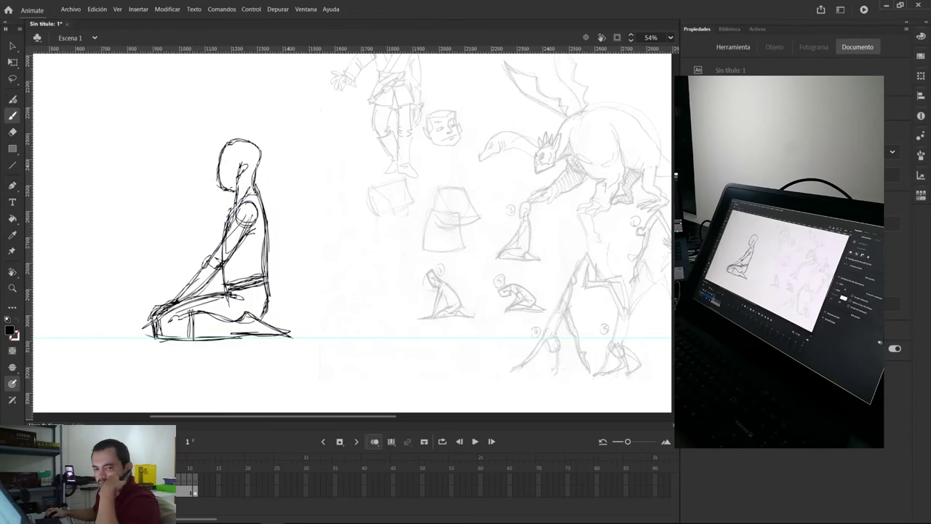
{"action": "key", "text": "period"}
{"action": "key", "text": "period"}
{"action": "key", "text": "comma"}
{"action": "key", "text": "comma"}
{"action": "key", "text": "period"}
{"action": "key", "text": "period"}
Step: Add torso and hip construction strokes on frame 3 and rough in a second leg kicked upward from the hips with its foot
{"action": "mouse_move", "coordinate": [569, 335]}
{"action": "left_mouse_down"}
{"action": "mouse_move", "coordinate": [517, 316]}
{"action": "mouse_move", "coordinate": [706, 361]}
{"action": "left_mouse_up"}
{"action": "mouse_move", "coordinate": [505, 199]}
{"action": "left_mouse_down"}
{"action": "mouse_move", "coordinate": [352, 179]}
{"action": "mouse_move", "coordinate": [499, 235]}
{"action": "left_mouse_up"}
{"action": "key", "text": "shift+b"}
{"action": "left_click_drag", "start_coordinate": [310, 229], "coordinate": [311, 276]}
{"action": "mouse_move", "coordinate": [323, 196]}
{"action": "left_mouse_down"}
{"action": "mouse_move", "coordinate": [346, 220]}
{"action": "mouse_move", "coordinate": [345, 182]}
{"action": "left_mouse_up"}
{"action": "left_click_drag", "start_coordinate": [367, 120], "coordinate": [357, 206]}
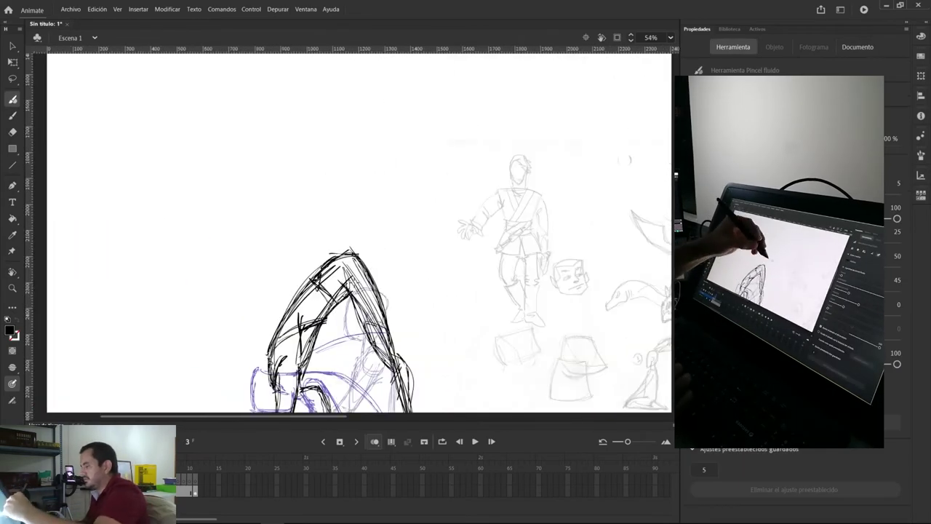
{"action": "left_click_drag", "start_coordinate": [387, 107], "coordinate": [374, 240]}
{"action": "left_click_drag", "start_coordinate": [392, 194], "coordinate": [473, 133]}
{"action": "left_click_drag", "start_coordinate": [470, 130], "coordinate": [475, 197]}
{"action": "left_click_drag", "start_coordinate": [355, 269], "coordinate": [485, 122]}
{"action": "left_click_drag", "start_coordinate": [395, 187], "coordinate": [369, 273]}
Step: Reinforce the back, the hips and the calf contour of the raised leg with more brush strokes
{"action": "mouse_move", "coordinate": [324, 265]}
{"action": "left_mouse_down"}
{"action": "mouse_move", "coordinate": [291, 196]}
{"action": "mouse_move", "coordinate": [291, 205]}
{"action": "left_mouse_up"}
{"action": "left_click_drag", "start_coordinate": [363, 128], "coordinate": [436, 84]}
{"action": "left_click_drag", "start_coordinate": [287, 205], "coordinate": [243, 293]}
{"action": "left_click_drag", "start_coordinate": [287, 264], "coordinate": [268, 324]}
{"action": "left_click_drag", "start_coordinate": [313, 235], "coordinate": [296, 248]}
{"action": "left_click_drag", "start_coordinate": [381, 112], "coordinate": [427, 78]}
{"action": "left_click_drag", "start_coordinate": [373, 124], "coordinate": [358, 142]}
{"action": "left_click_drag", "start_coordinate": [369, 110], "coordinate": [436, 68]}
Step: Turn off onion skinning and review the movement across frames 1 to 3 with the whole figure in view
{"action": "key", "text": "z"}
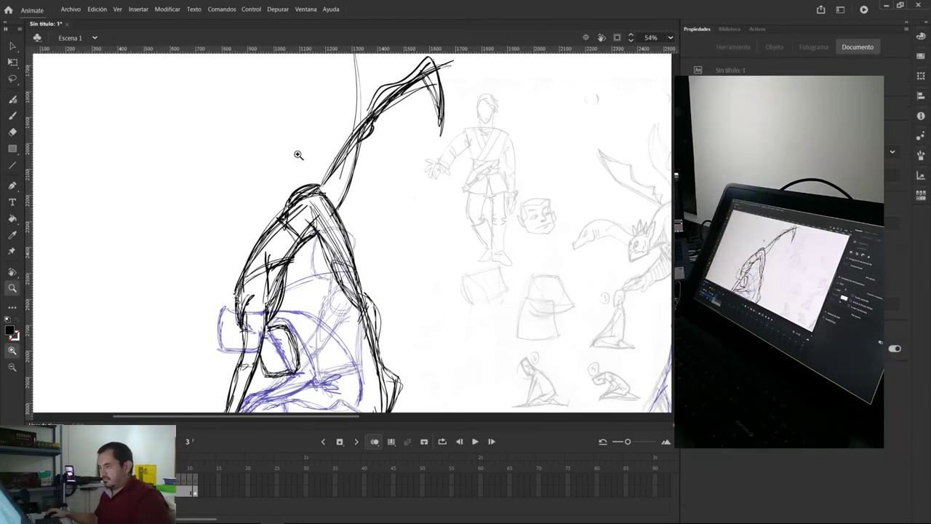
{"action": "left_click", "coordinate": [241, 182], "text": "alt"}
{"action": "key", "text": "alt+shift+o"}
{"action": "key", "text": "comma"}
{"action": "key", "text": "period"}
{"action": "key", "text": "comma"}
{"action": "key", "text": "comma"}
{"action": "key", "text": "comma"}
{"action": "key", "text": "period"}
{"action": "key", "text": "period"}
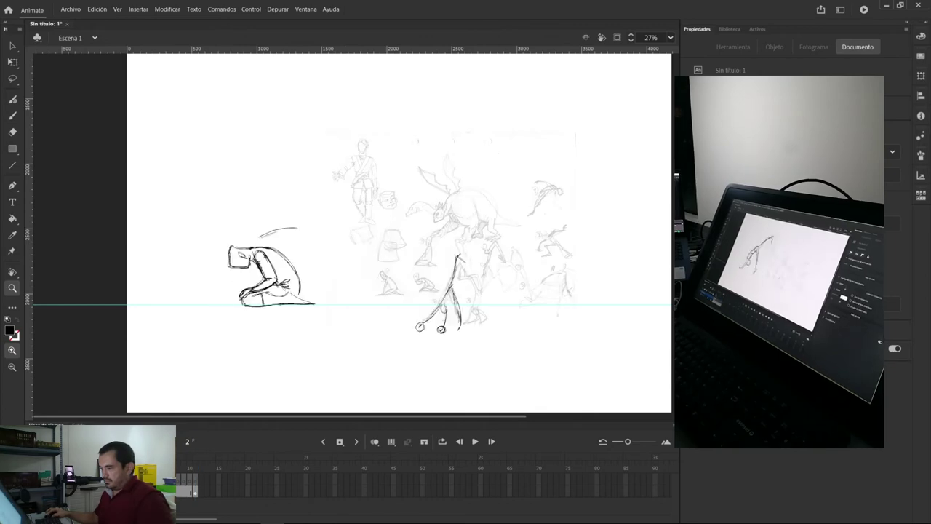
{"action": "key", "text": "comma"}
{"action": "key", "text": "period"}
{"action": "key", "text": "period"}
{"action": "key", "text": "comma"}
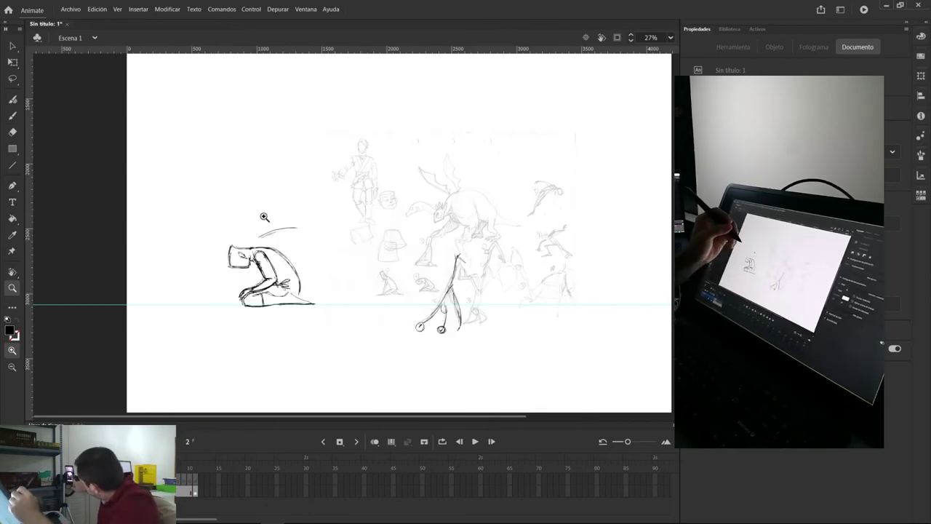
Step: On frame 3, strengthen the supporting leg's outer thigh and calf contours down to the foot with the Fluid Brush
{"action": "left_click", "coordinate": [264, 217]}
{"action": "key", "text": "period"}
{"action": "key", "text": "b"}
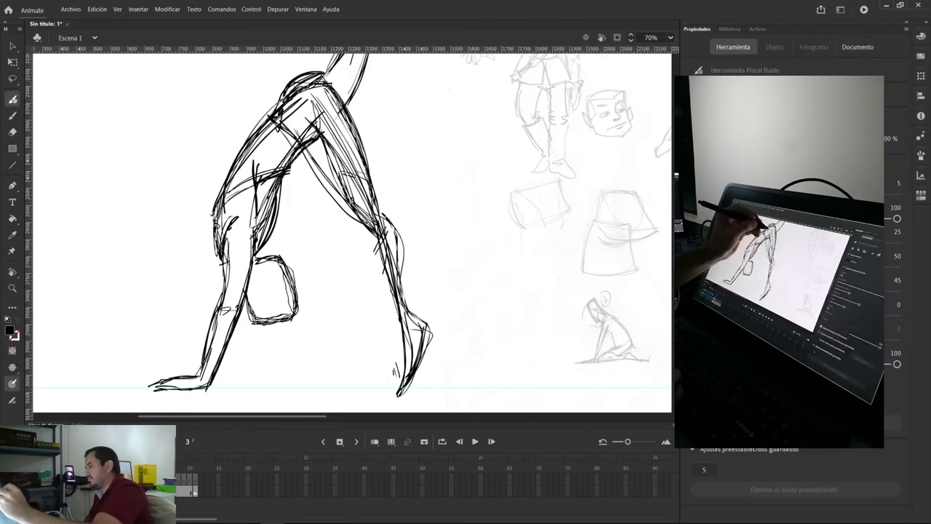
{"action": "left_click_drag", "start_coordinate": [320, 86], "coordinate": [373, 182]}
{"action": "left_click_drag", "start_coordinate": [380, 211], "coordinate": [397, 402]}
Step: Delete the messy overlapping strokes at the top of the hips and inside the thigh with the Lasso
{"action": "key", "text": "l"}
{"action": "left_click_drag", "start_coordinate": [314, 75], "coordinate": [320, 82]}
{"action": "key", "text": "Delete"}
{"action": "left_click_drag", "start_coordinate": [309, 120], "coordinate": [314, 123]}
{"action": "key", "text": "Delete"}
{"action": "key", "text": "b"}
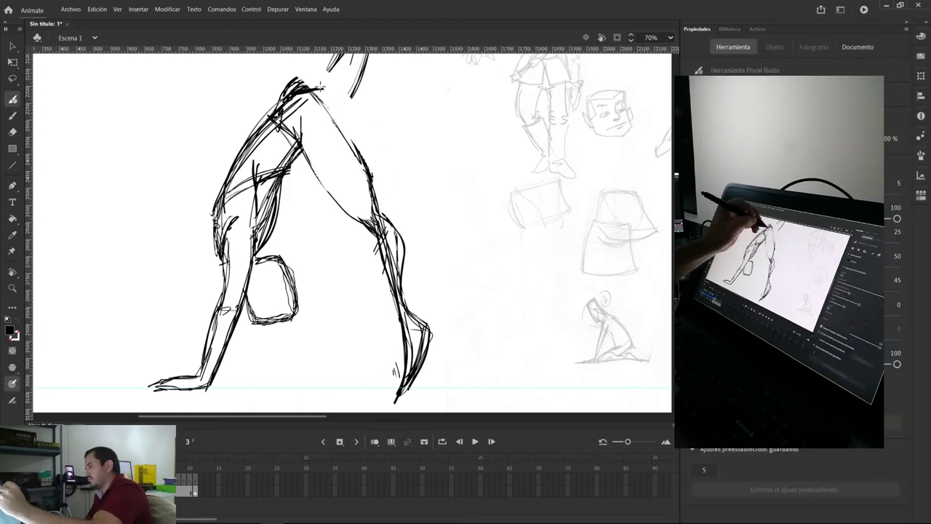
Step: Flip between frames 2 and 3 to check the cleaned-up supporting leg against the previous pose
{"action": "key", "text": "comma"}
{"action": "key", "text": "period"}
{"action": "key", "text": "comma"}
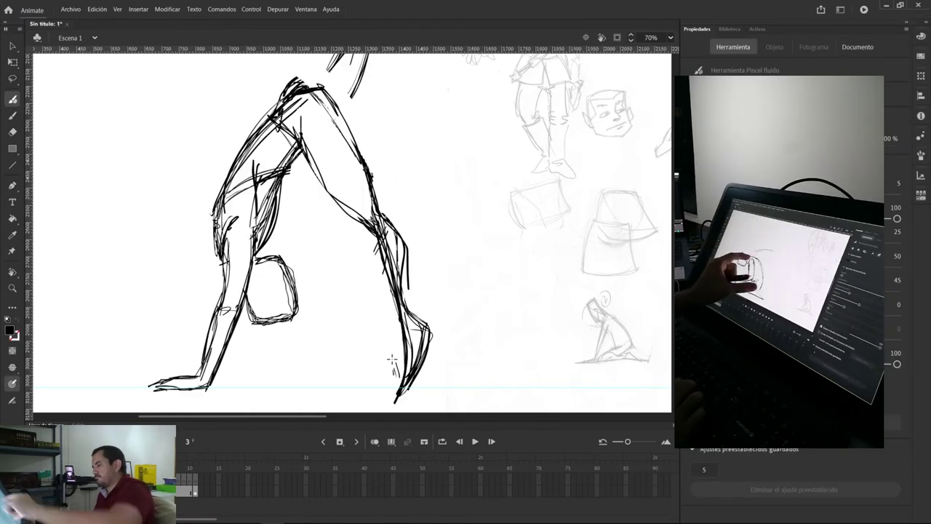
{"action": "key", "text": "period"}
{"action": "left_click_drag", "start_coordinate": [192, 187], "coordinate": [134, 339]}
{"action": "left_click_drag", "start_coordinate": [524, 408], "coordinate": [583, 262]}
{"action": "key", "text": "comma"}
{"action": "key", "text": "period"}
{"action": "left_click", "coordinate": [409, 220], "text": "ctrl+alt"}
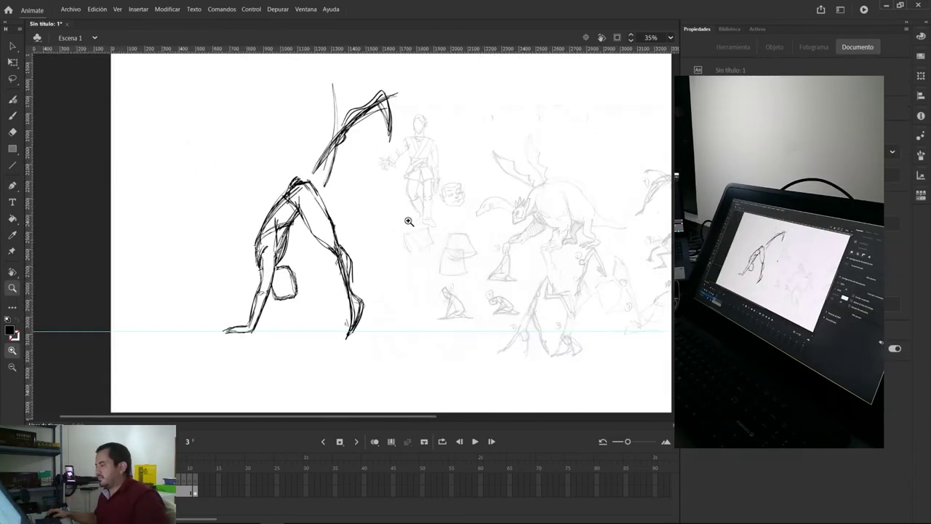
Step: Redraw the raised leg from the hips to the knee and shin, and delete its superseded rough strokes with the Lasso
{"action": "left_click_drag", "start_coordinate": [330, 138], "coordinate": [373, 86]}
{"action": "left_click_drag", "start_coordinate": [312, 192], "coordinate": [373, 83]}
{"action": "mouse_move", "coordinate": [304, 179]}
{"action": "left_mouse_down"}
{"action": "mouse_move", "coordinate": [338, 118]}
{"action": "mouse_move", "coordinate": [388, 109]}
{"action": "left_mouse_up"}
{"action": "key", "text": "l"}
{"action": "mouse_move", "coordinate": [338, 149]}
{"action": "left_mouse_down"}
{"action": "mouse_move", "coordinate": [327, 154]}
{"action": "mouse_move", "coordinate": [332, 125]}
{"action": "mouse_move", "coordinate": [366, 90]}
{"action": "left_mouse_up"}
{"action": "key", "text": "Delete"}
Step: Delete the excess strokes around the raised foot and redraw the underside of the shin and the foot
{"action": "key", "text": "b"}
{"action": "left_click_drag", "start_coordinate": [266, 62], "coordinate": [465, 298]}
{"action": "key", "text": "l"}
{"action": "left_click_drag", "start_coordinate": [372, 93], "coordinate": [398, 145]}
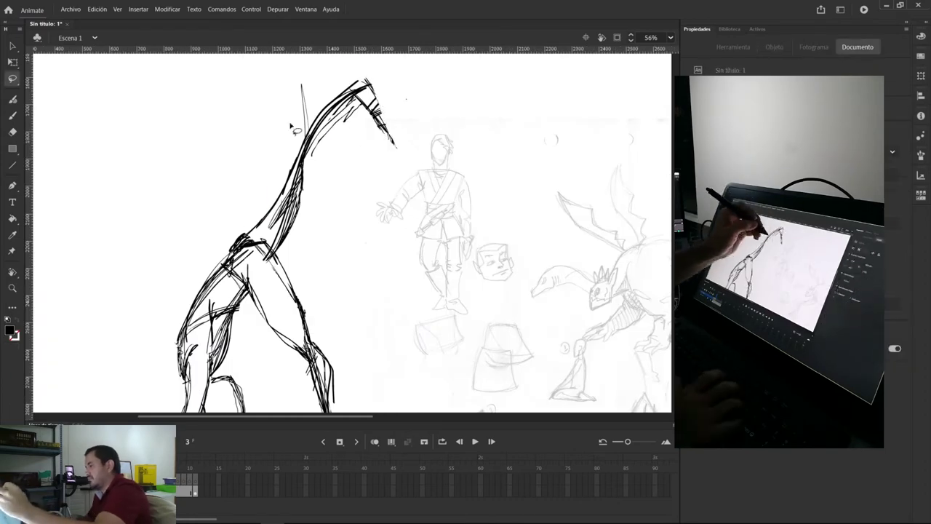
{"action": "key", "text": "Delete"}
{"action": "key", "text": "b"}
{"action": "left_click_drag", "start_coordinate": [308, 162], "coordinate": [358, 100]}
{"action": "left_click_drag", "start_coordinate": [358, 98], "coordinate": [394, 146]}
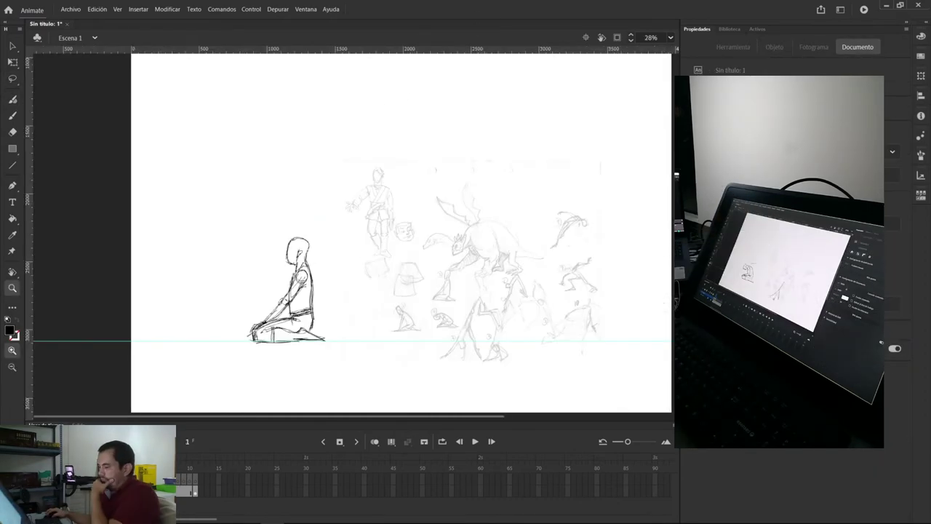
Step: Flip repeatedly through frames 1 to 3 to examine the motion from sitting to supporting on the hands
{"action": "key", "text": "period"}
{"action": "key", "text": "period"}
{"action": "key", "text": "comma"}
{"action": "key", "text": "period"}
{"action": "key", "text": "comma"}
{"action": "key", "text": "comma"}
{"action": "key", "text": "period"}
{"action": "key", "text": "period"}
{"action": "key", "text": "comma"}
{"action": "key", "text": "period"}
{"action": "key", "text": "comma"}
{"action": "key", "text": "period"}
{"action": "key", "text": "comma"}
{"action": "key", "text": "period"}
{"action": "key", "text": "comma"}
{"action": "key", "text": "period"}
{"action": "key", "text": "comma"}
{"action": "key", "text": "period"}
{"action": "key", "text": "comma"}
{"action": "key", "text": "period"}
{"action": "key", "text": "comma"}
{"action": "key", "text": "period"}
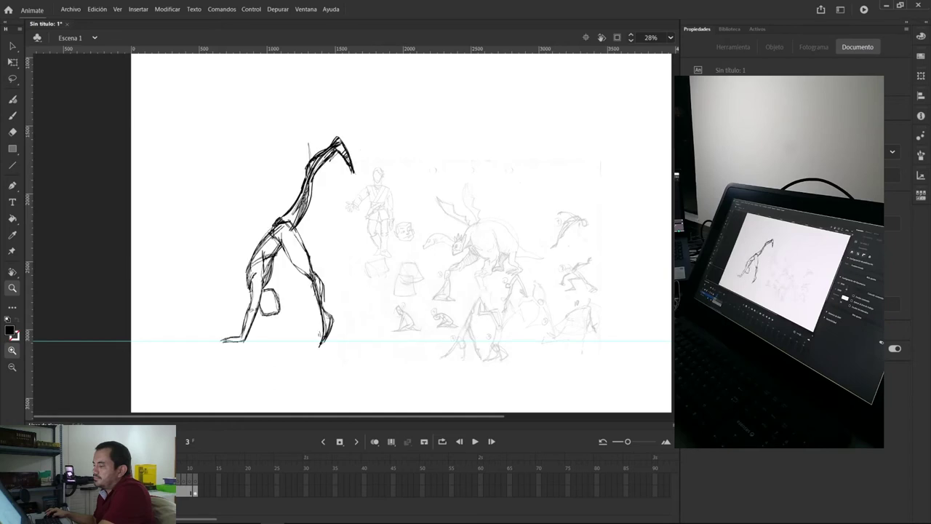
{"action": "key", "text": "period"}
{"action": "key", "text": "comma"}
{"action": "key", "text": "comma"}
{"action": "key", "text": "period"}
{"action": "key", "text": "period"}
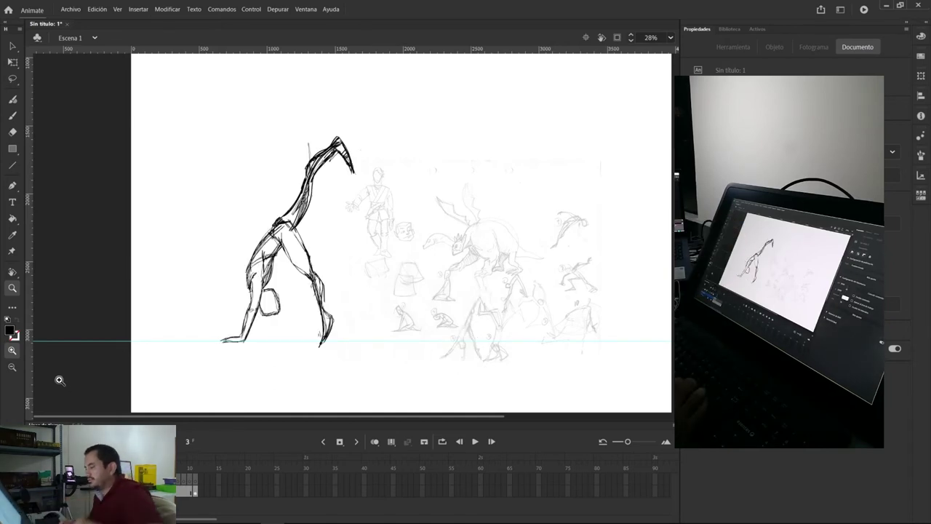
Step: Reinforce the supporting foot and the raised leg on frame 3 with brush strokes, and compare the pose with frame 2
{"action": "key", "text": "b"}
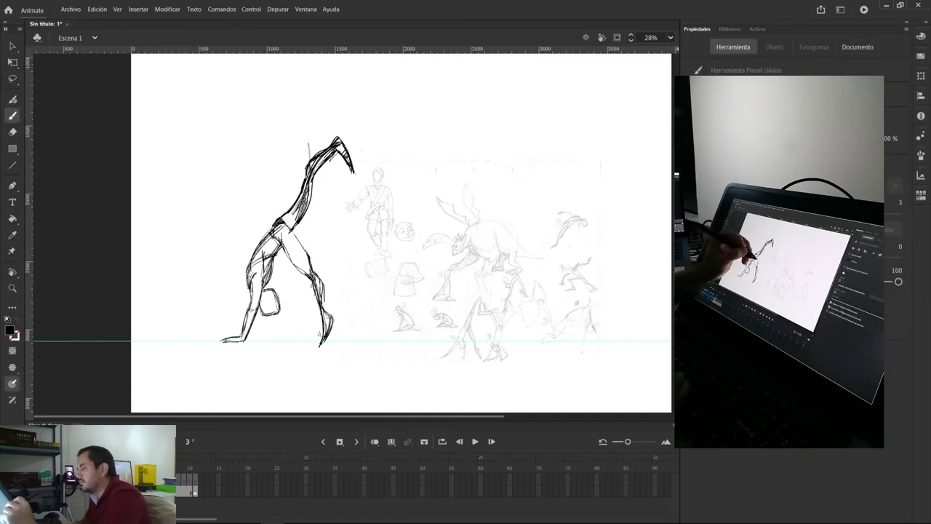
{"action": "key", "text": "shift+b"}
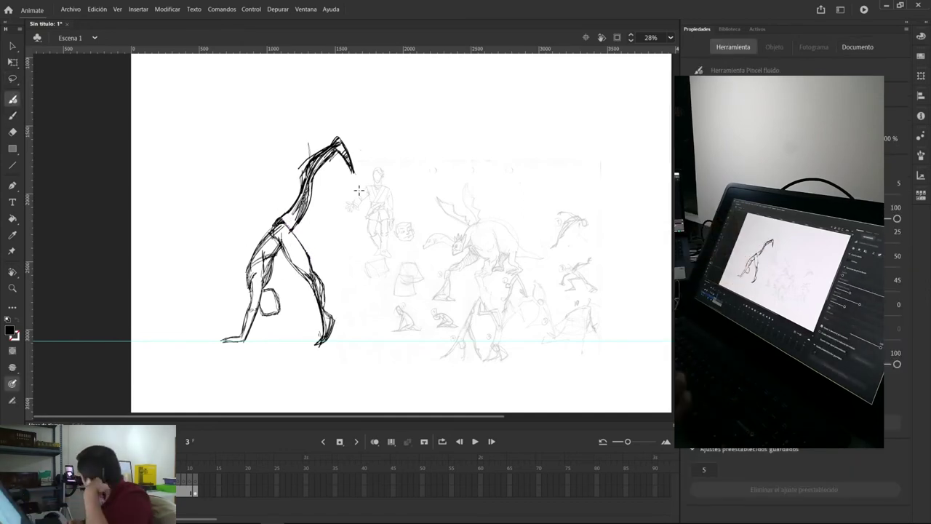
{"action": "key", "text": "comma"}
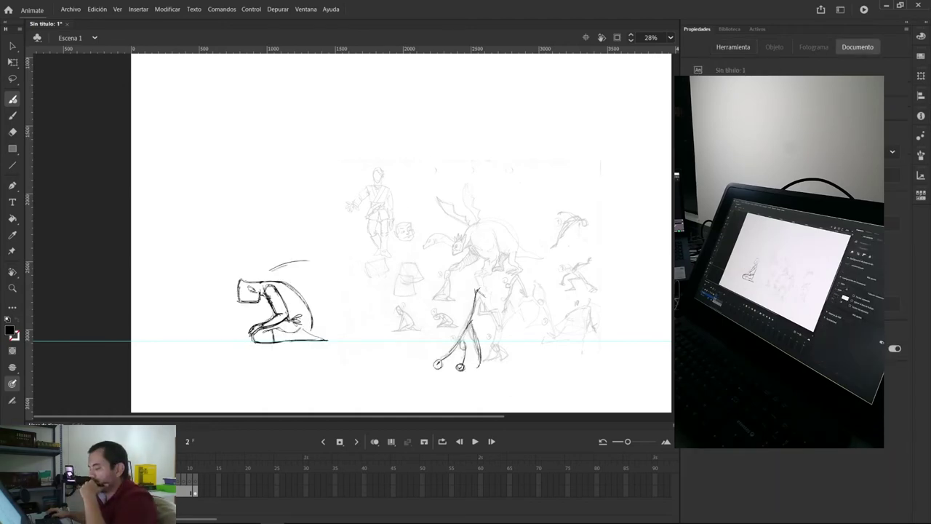
{"action": "key", "text": "period"}
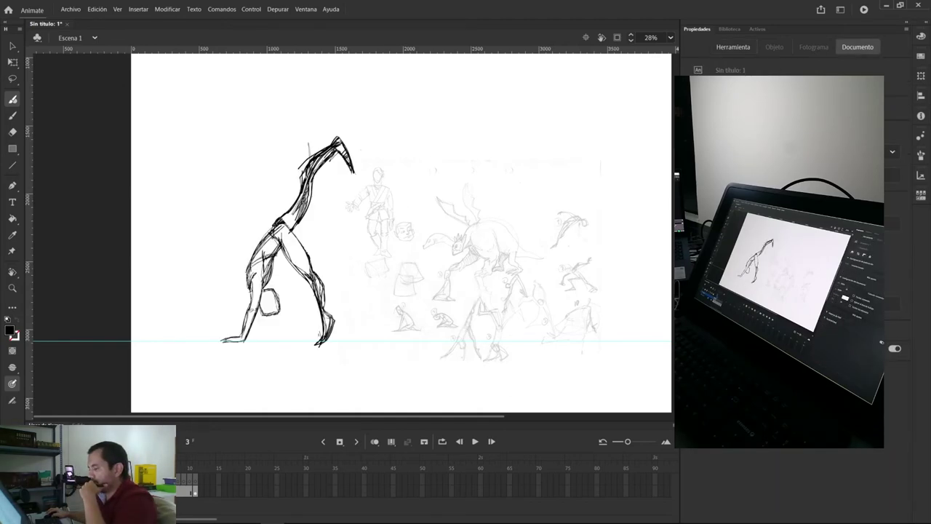
Step: Turn on onion skinning and sketch a thin guide line alongside the supporting forearm on frame 3
{"action": "left_click", "coordinate": [374, 441]}
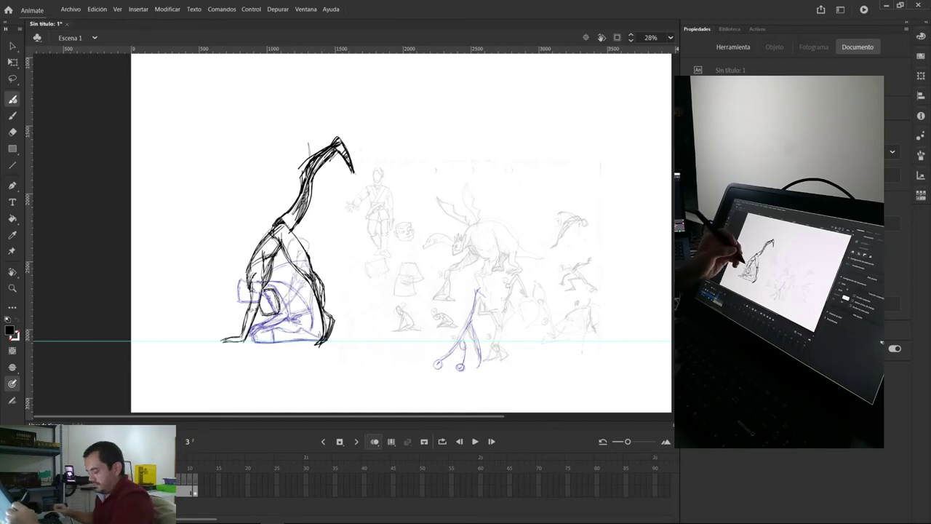
{"action": "key", "text": "z"}
{"action": "left_click_drag", "start_coordinate": [231, 250], "coordinate": [322, 369]}
{"action": "key", "text": "space"}
{"action": "left_click_drag", "start_coordinate": [318, 155], "coordinate": [307, 225]}
{"action": "key", "text": "b"}
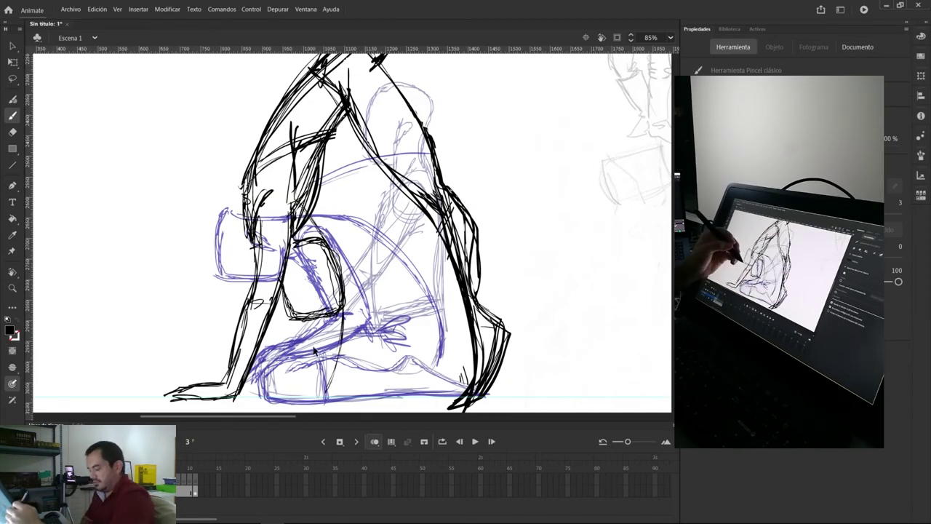
{"action": "left_click_drag", "start_coordinate": [242, 278], "coordinate": [209, 354]}
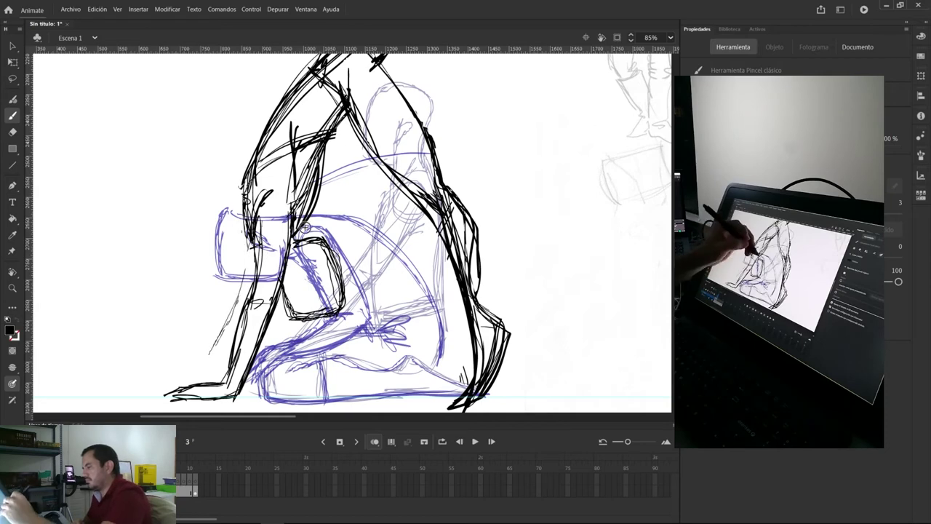
Step: On frame 4, sketch the planted hand and bent forearm over the onion-skinned arm of frame 3
{"action": "key", "text": "."}
{"action": "key", "text": "z"}
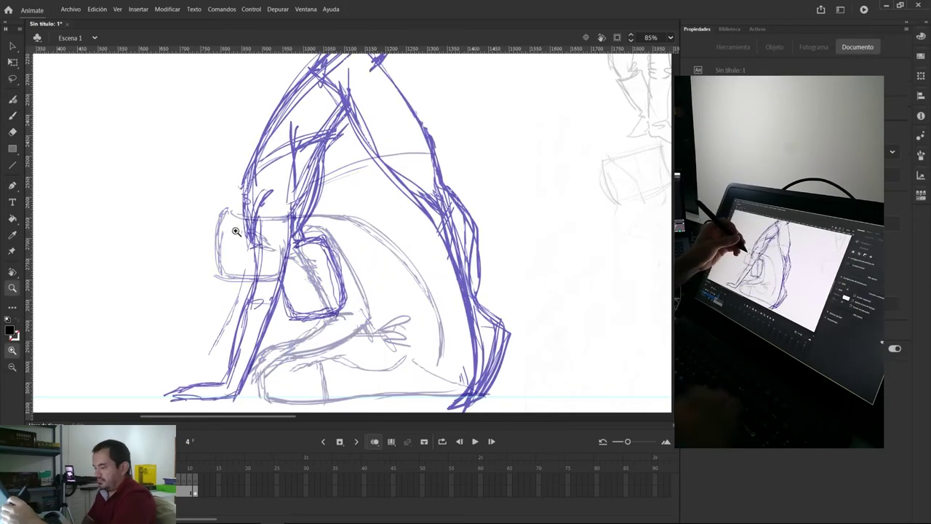
{"action": "left_click", "coordinate": [339, 211], "text": "alt"}
{"action": "left_click", "coordinate": [339, 210], "text": "alt"}
{"action": "left_click", "coordinate": [338, 211]}
{"action": "left_click", "coordinate": [320, 220], "text": "alt"}
{"action": "left_click", "coordinate": [258, 247]}
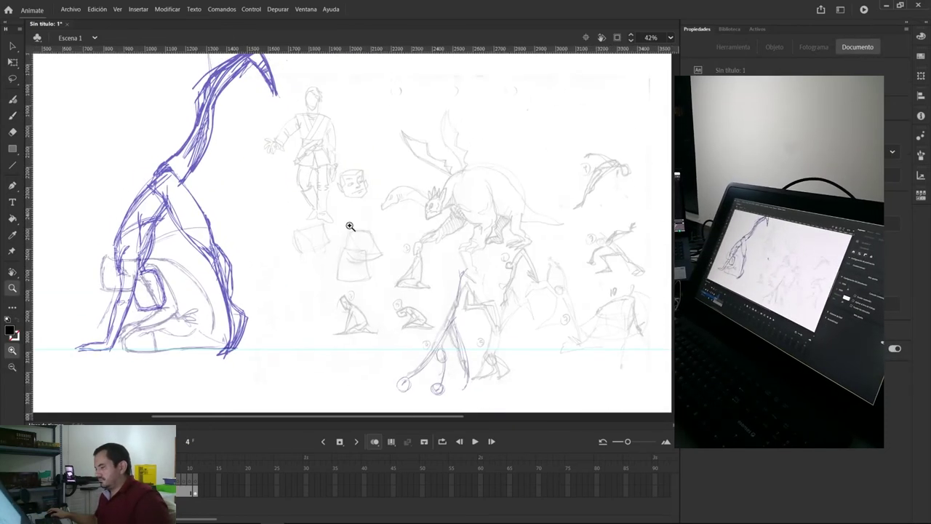
{"action": "key", "text": "ctrl+2"}
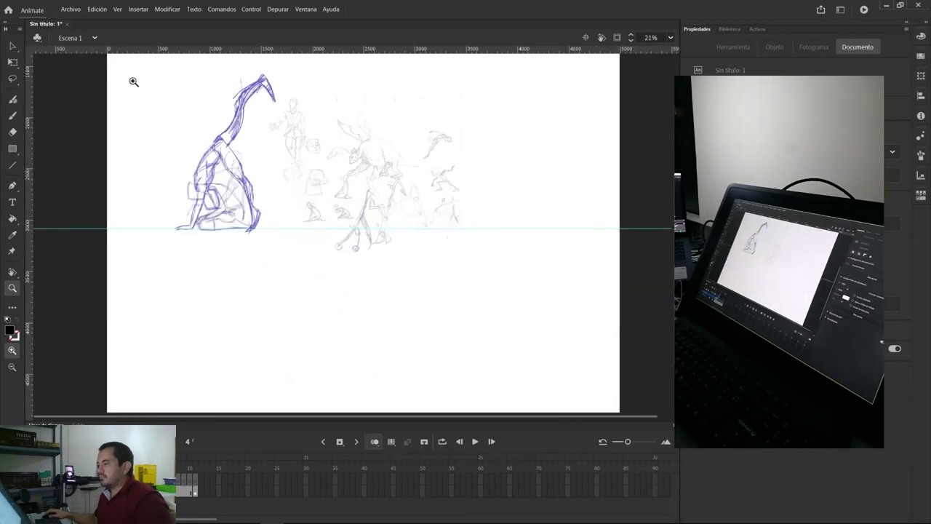
{"action": "left_click_drag", "start_coordinate": [134, 81], "coordinate": [319, 238]}
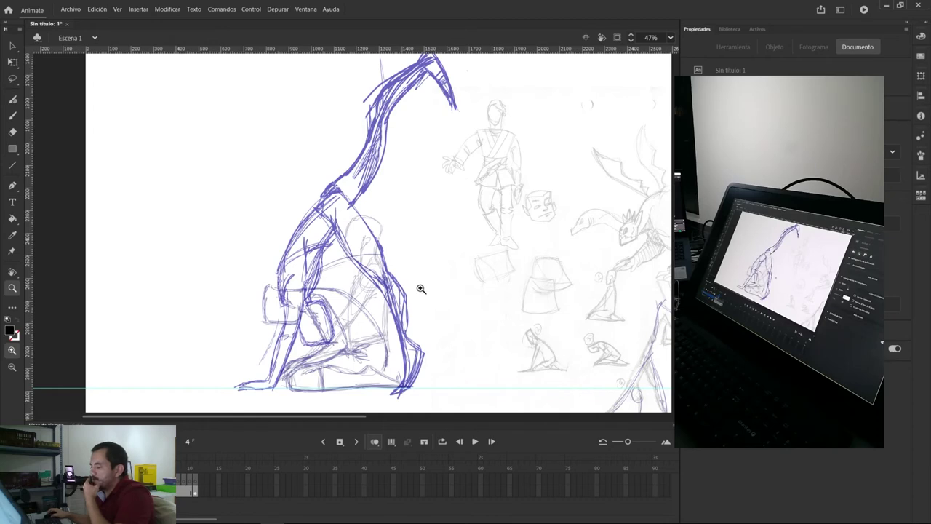
{"action": "left_click_drag", "start_coordinate": [485, 257], "coordinate": [365, 198]}
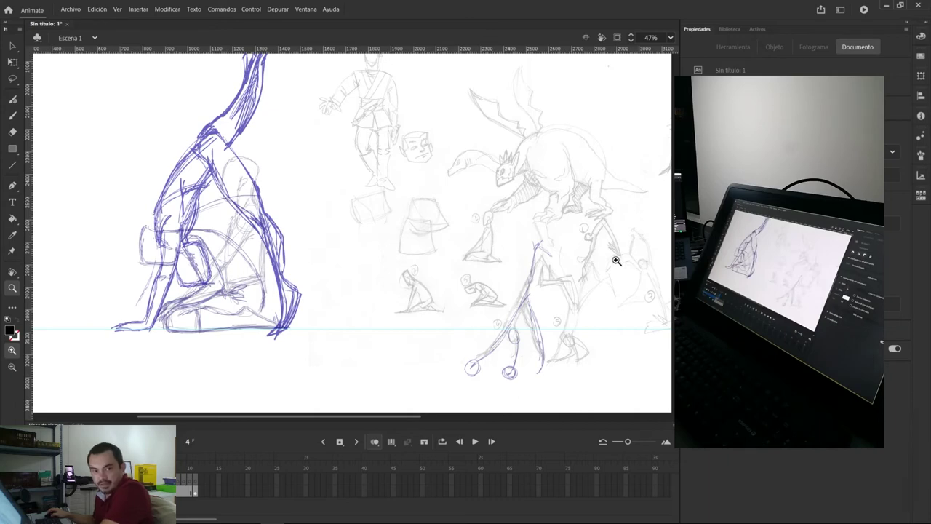
{"action": "mouse_move", "coordinate": [390, 519]}
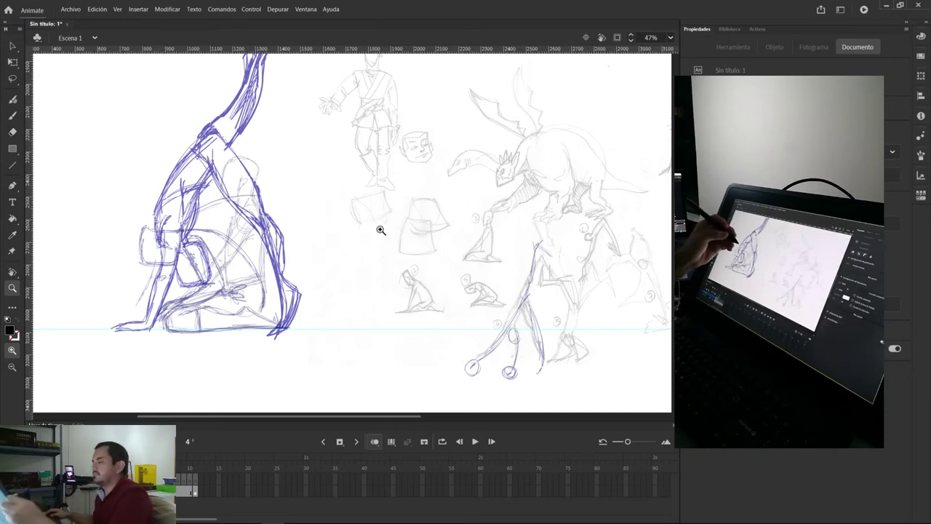
{"action": "left_click_drag", "start_coordinate": [179, 232], "coordinate": [271, 243]}
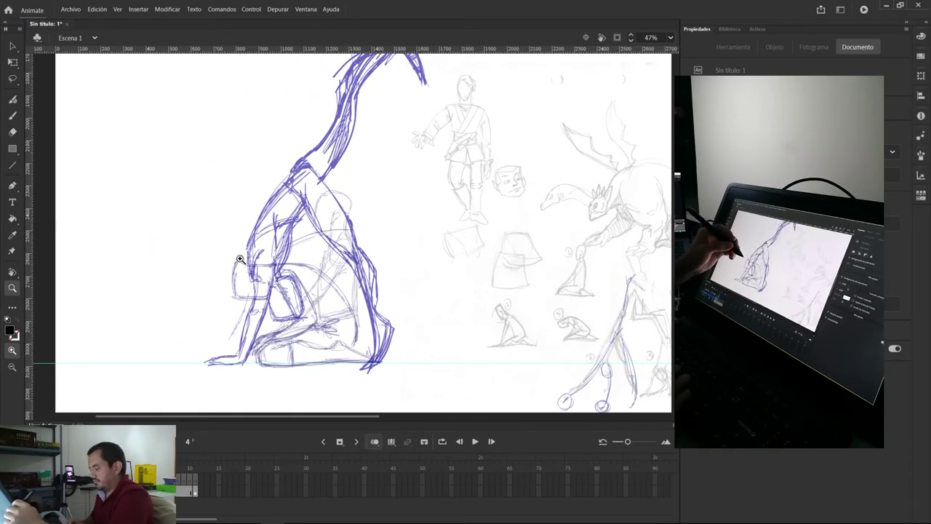
{"action": "key", "text": "b"}
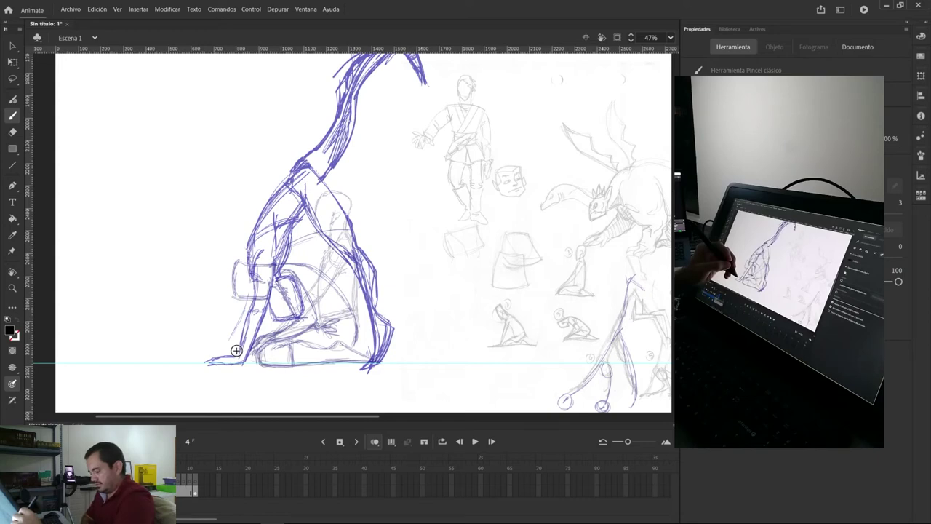
{"action": "key", "text": "b"}
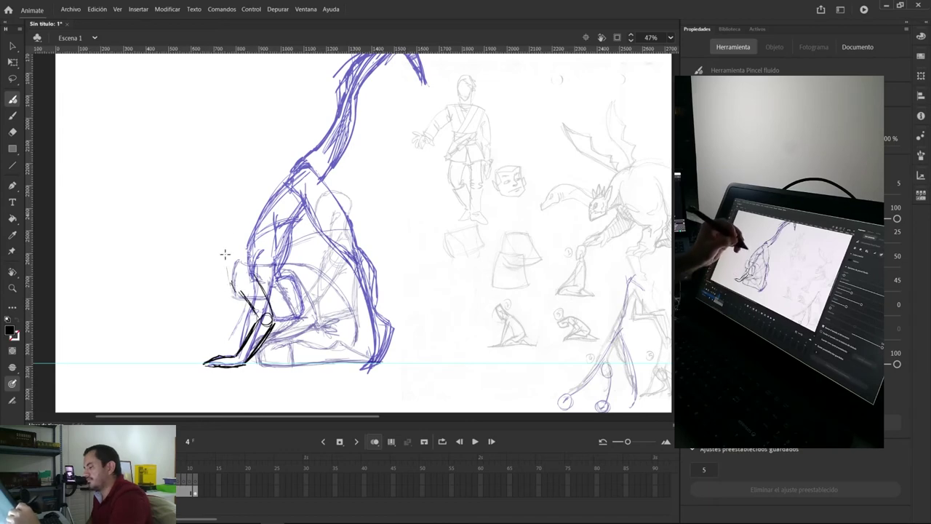
Step: Rough in the handstand pose on frame 4 with the upright torso, the head between the arms and a bent leg overhead
{"action": "mouse_move", "coordinate": [230, 273]}
{"action": "left_mouse_down"}
{"action": "mouse_move", "coordinate": [191, 251]}
{"action": "mouse_move", "coordinate": [191, 190]}
{"action": "mouse_move", "coordinate": [247, 187]}
{"action": "left_mouse_up"}
{"action": "mouse_move", "coordinate": [191, 174]}
{"action": "left_mouse_down"}
{"action": "mouse_move", "coordinate": [218, 248]}
{"action": "mouse_move", "coordinate": [202, 284]}
{"action": "left_mouse_up"}
{"action": "mouse_move", "coordinate": [171, 176]}
{"action": "left_mouse_down"}
{"action": "mouse_move", "coordinate": [211, 276]}
{"action": "mouse_move", "coordinate": [234, 88]}
{"action": "left_mouse_up"}
{"action": "left_click_drag", "start_coordinate": [211, 102], "coordinate": [249, 73]}
{"action": "left_click_drag", "start_coordinate": [245, 74], "coordinate": [260, 110]}
{"action": "left_click_drag", "start_coordinate": [190, 112], "coordinate": [178, 179]}
{"action": "left_click_drag", "start_coordinate": [189, 114], "coordinate": [220, 102]}
{"action": "left_click_drag", "start_coordinate": [195, 195], "coordinate": [204, 279]}
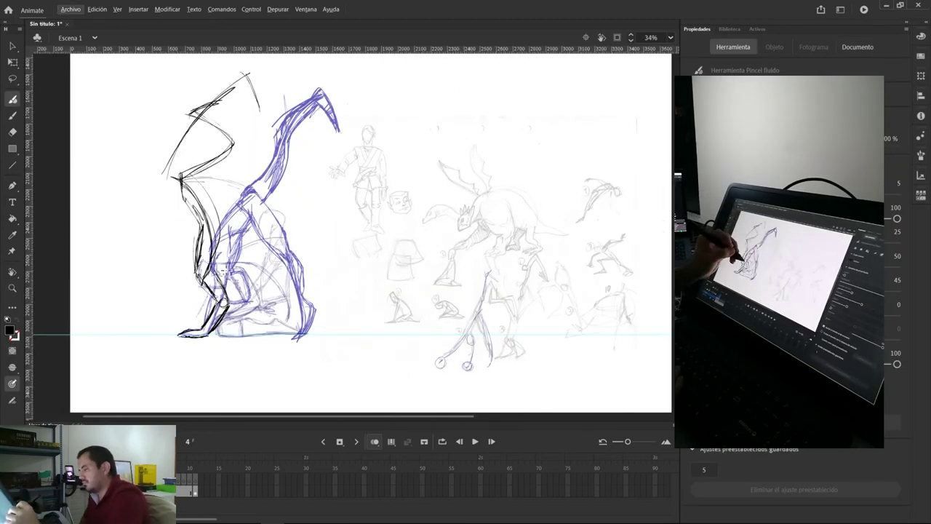
{"action": "left_click_drag", "start_coordinate": [178, 182], "coordinate": [218, 258]}
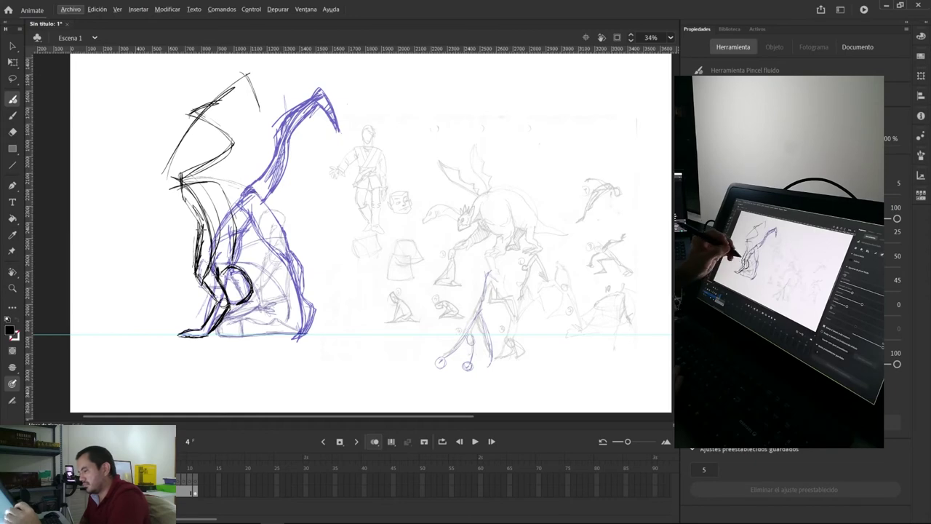
Step: Save the document as AccionJedi under the Proyectos directory
{"action": "key", "text": "ctrl+s"}
{"action": "left_click_drag", "start_coordinate": [88, 6], "coordinate": [106, 238]}
{"action": "left_click", "coordinate": [80, 338]}
{"action": "double_click", "coordinate": [193, 380]}
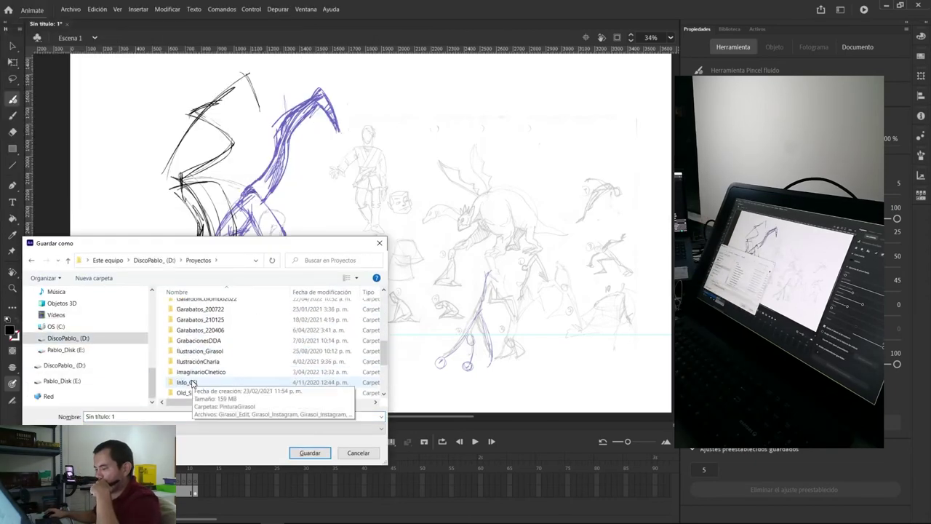
{"action": "double_click", "coordinate": [194, 382]}
{"action": "left_click", "coordinate": [137, 416]}
{"action": "type", "text": "AccionJedi"}
{"action": "key", "text": "Return"}
Step: Sketch the second arm and the second bent leg of the handstand, deleting stray strokes around the head with the Lasso
{"action": "key", "text": "l"}
{"action": "mouse_move", "coordinate": [240, 303]}
{"action": "left_mouse_down"}
{"action": "mouse_move", "coordinate": [256, 294]}
{"action": "mouse_move", "coordinate": [262, 312]}
{"action": "left_mouse_up"}
{"action": "key", "text": "Delete"}
{"action": "key", "text": "b"}
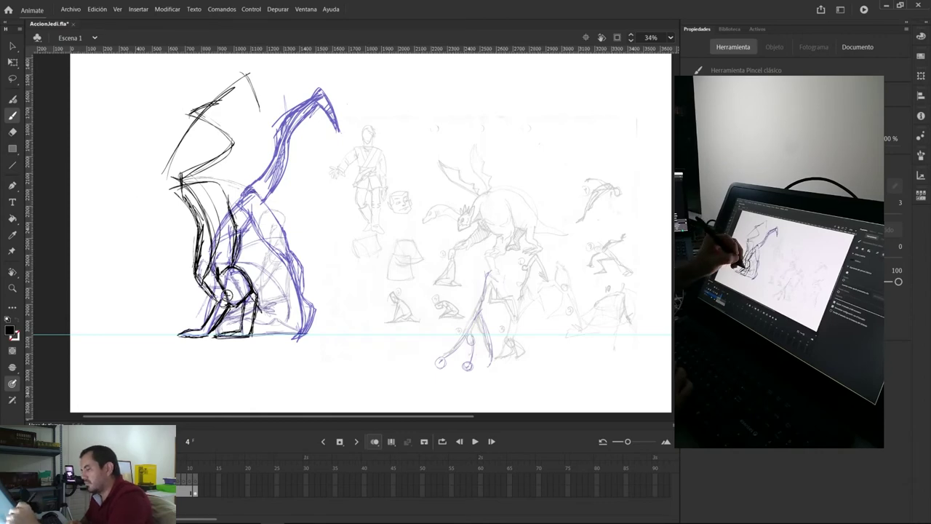
{"action": "mouse_move", "coordinate": [231, 93]}
{"action": "left_mouse_down"}
{"action": "mouse_move", "coordinate": [188, 203]}
{"action": "mouse_move", "coordinate": [192, 277]}
{"action": "left_mouse_up"}
{"action": "key", "text": "l"}
{"action": "mouse_move", "coordinate": [245, 300]}
{"action": "left_mouse_down"}
{"action": "mouse_move", "coordinate": [224, 361]}
{"action": "mouse_move", "coordinate": [240, 304]}
{"action": "left_mouse_up"}
{"action": "key", "text": "Delete"}
{"action": "key", "text": "b"}
{"action": "mouse_move", "coordinate": [243, 303]}
{"action": "left_mouse_down"}
{"action": "mouse_move", "coordinate": [236, 333]}
{"action": "mouse_move", "coordinate": [214, 336]}
{"action": "left_mouse_up"}
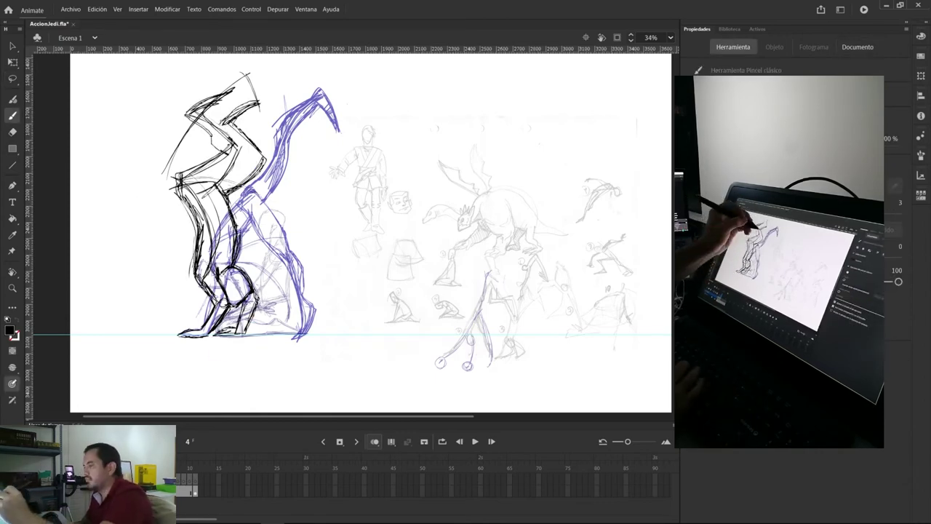
Step: Turn off onion skinning and shift the handstand's legs slightly down and to the right over the torso
{"action": "mouse_move", "coordinate": [179, 183]}
{"action": "left_mouse_down"}
{"action": "mouse_move", "coordinate": [186, 217]}
{"action": "mouse_move", "coordinate": [172, 195]}
{"action": "left_mouse_up"}
{"action": "left_click", "coordinate": [375, 442]}
{"action": "key", "text": "."}
{"action": "key", "text": "l"}
{"action": "key", "text": "v"}
{"action": "mouse_move", "coordinate": [179, 179]}
{"action": "left_mouse_down"}
{"action": "mouse_move", "coordinate": [190, 200]}
{"action": "mouse_move", "coordinate": [175, 211]}
{"action": "mouse_move", "coordinate": [227, 230]}
{"action": "left_mouse_up"}
Step: Delete the superseded hip strokes with the Lasso, redraw the hips, thighs and feet, and narrow the torso
{"action": "key", "text": "l"}
{"action": "key", "text": "Delete"}
{"action": "key", "text": "Delete"}
{"action": "key", "text": "Delete"}
{"action": "key", "text": "b"}
{"action": "left_click_drag", "start_coordinate": [249, 175], "coordinate": [214, 211]}
{"action": "left_click_drag", "start_coordinate": [236, 109], "coordinate": [199, 136]}
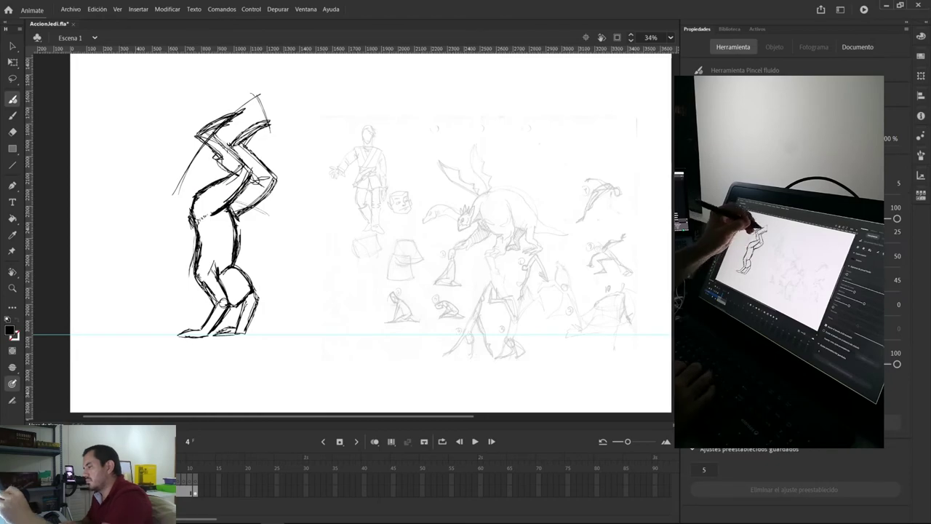
{"action": "key", "text": "shift+period"}
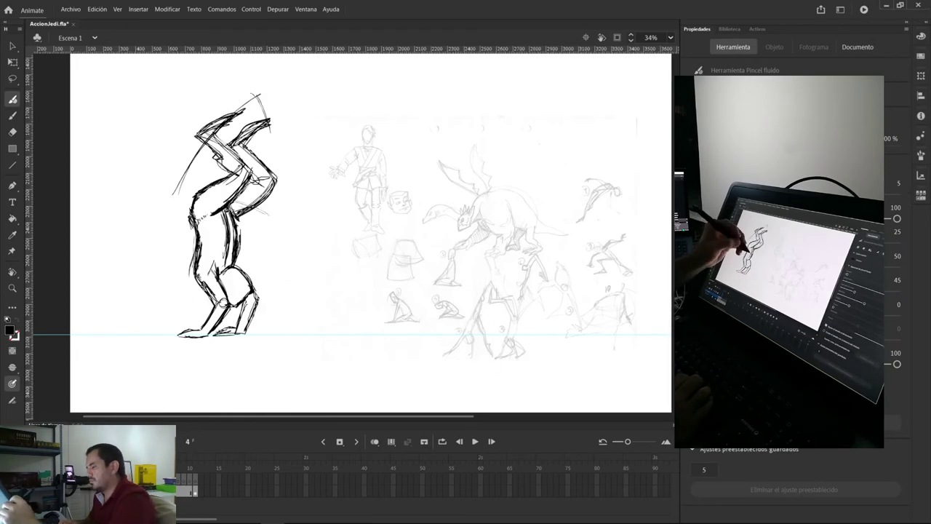
{"action": "key", "text": "l"}
Step: Flip back and forth through frames 1 to 4 to examine how the action leads into the handstand
{"action": "key", "text": "comma"}
{"action": "key", "text": "comma"}
{"action": "key", "text": "comma"}
{"action": "key", "text": "period"}
{"action": "key", "text": "period"}
{"action": "key", "text": "period"}
{"action": "key", "text": "comma"}
{"action": "key", "text": "comma"}
{"action": "key", "text": "comma"}
{"action": "key", "text": "period"}
{"action": "key", "text": "period"}
{"action": "key", "text": "period"}
{"action": "key", "text": "comma"}
{"action": "key", "text": "comma"}
{"action": "key", "text": "period"}
{"action": "key", "text": "period"}
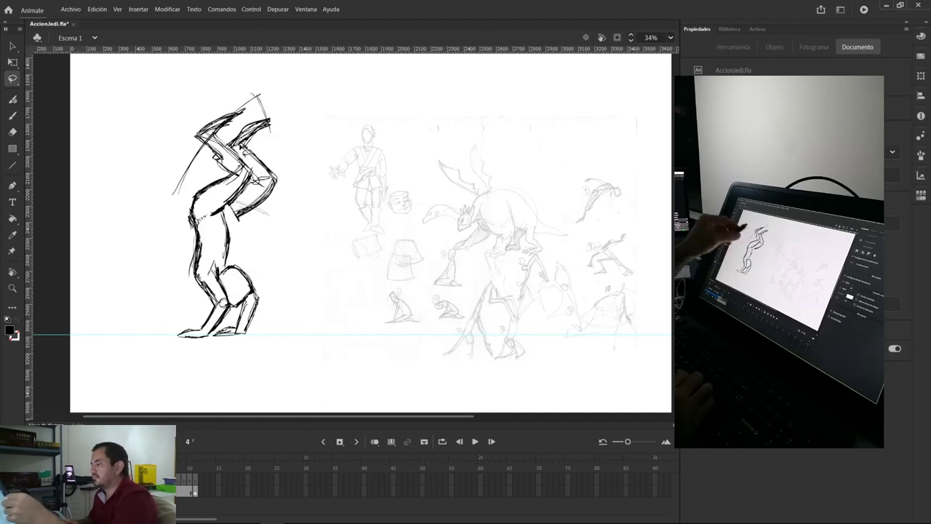
Step: Redraw the head with a boxier outline and move the far leg closer to the near leg on frame 4
{"action": "key", "text": "b"}
{"action": "key", "text": "l"}
{"action": "mouse_move", "coordinate": [264, 109]}
{"action": "left_mouse_down"}
{"action": "mouse_move", "coordinate": [243, 232]}
{"action": "mouse_move", "coordinate": [240, 122]}
{"action": "left_mouse_up"}
{"action": "key", "text": "v"}
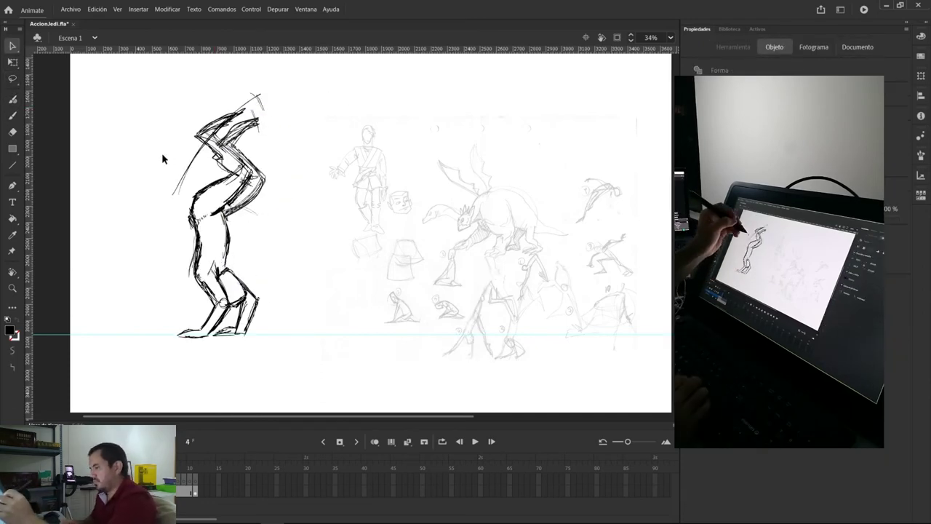
Step: Flip between frames 3, 4 and 5 to compare the leg-raised pose with the handstand
{"action": "key", "text": "comma"}
{"action": "key", "text": "period"}
{"action": "key", "text": "period"}
{"action": "key", "text": "comma"}
{"action": "key", "text": "comma"}
{"action": "key", "text": "b"}
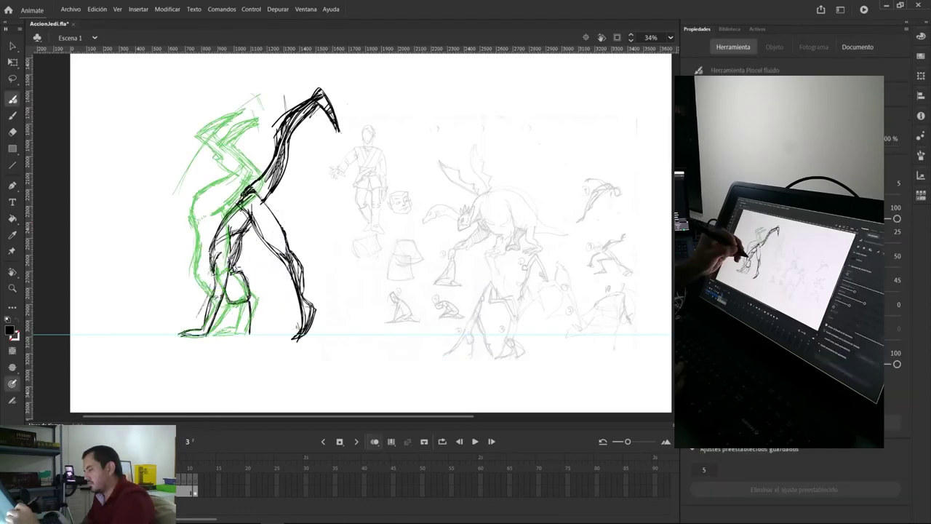
{"action": "key", "text": "period"}
{"action": "key", "text": "comma"}
{"action": "key", "text": "period"}
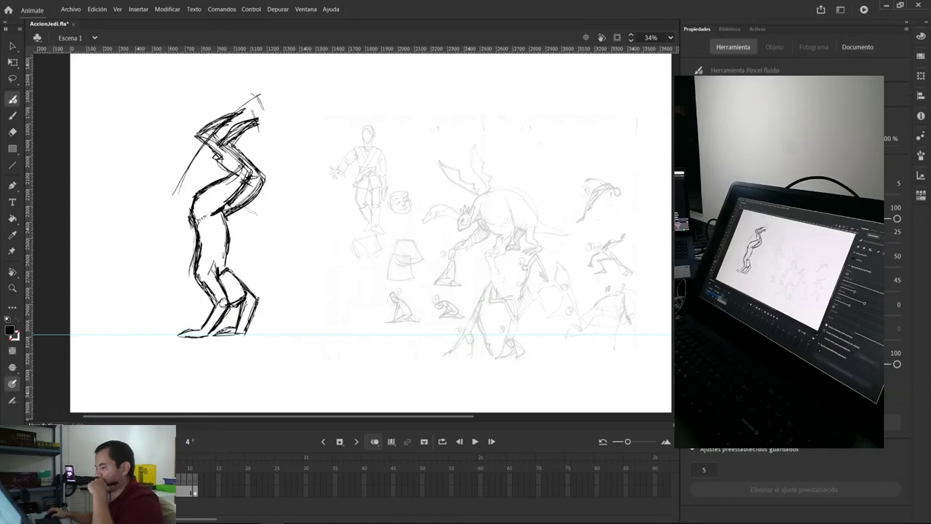
{"action": "key", "text": "period"}
{"action": "key", "text": "comma"}
{"action": "key", "text": "period"}
Step: On frame 5, draw a long curved action line rising from the hands toward the upper right of the stage
{"action": "key", "text": "z"}
{"action": "left_click", "coordinate": [398, 225], "text": "alt"}
{"action": "mouse_move", "coordinate": [170, 166]}
{"action": "left_mouse_down"}
{"action": "mouse_move", "coordinate": [493, 383]}
{"action": "mouse_move", "coordinate": [171, 166]}
{"action": "left_mouse_up"}
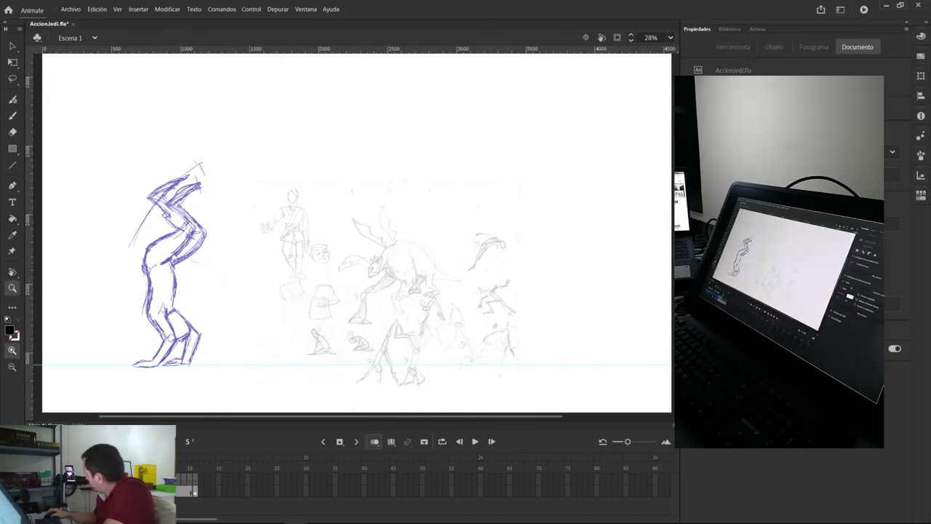
{"action": "key", "text": "comma"}
{"action": "key", "text": "comma"}
{"action": "key", "text": "comma"}
{"action": "key", "text": "comma"}
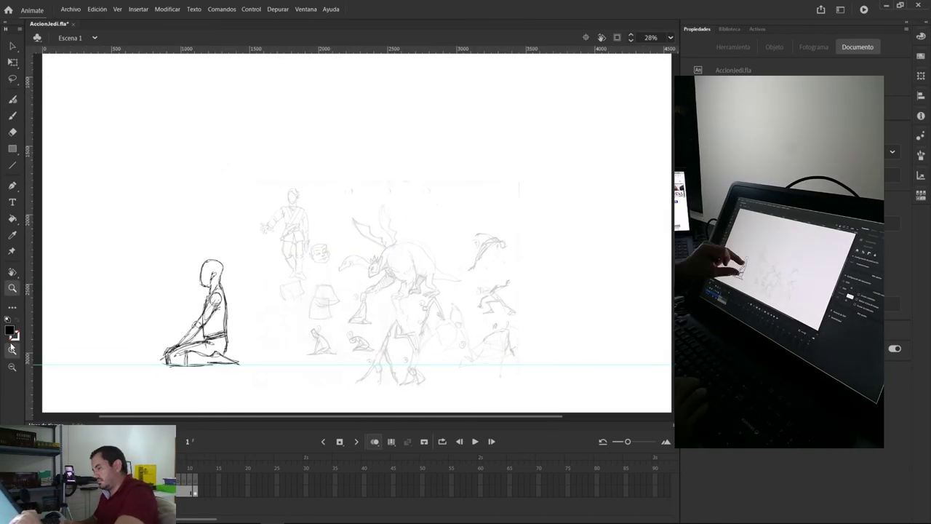
{"action": "key", "text": "period"}
{"action": "key", "text": "period"}
{"action": "key", "text": "period"}
{"action": "key", "text": "period"}
{"action": "key", "text": "b"}
{"action": "left_click_drag", "start_coordinate": [182, 313], "coordinate": [361, 106]}
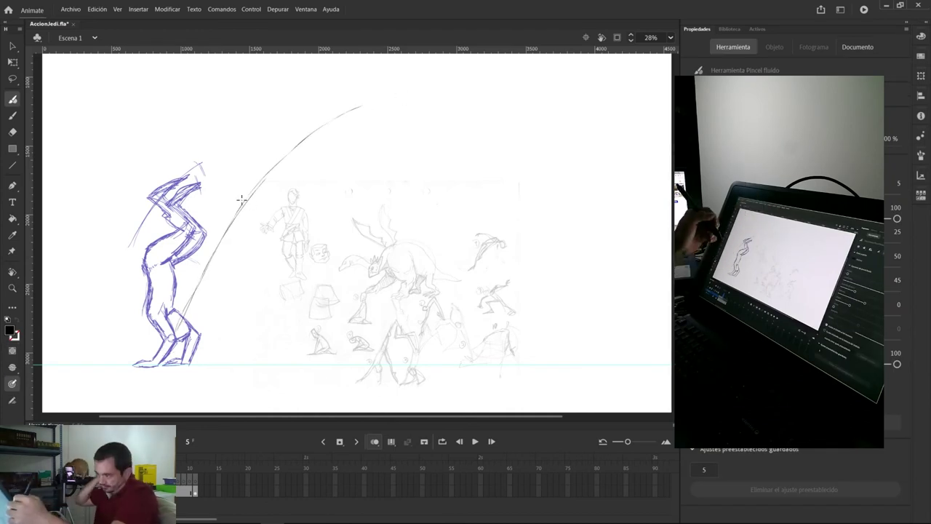
Step: Sketch the supporting arm, head, torso and fully stretched leg along the action line on frame 5
{"action": "left_click_drag", "start_coordinate": [200, 261], "coordinate": [165, 351]}
{"action": "mouse_move", "coordinate": [196, 248]}
{"action": "left_mouse_down"}
{"action": "mouse_move", "coordinate": [173, 260]}
{"action": "mouse_move", "coordinate": [234, 250]}
{"action": "mouse_move", "coordinate": [249, 170]}
{"action": "left_mouse_up"}
{"action": "mouse_move", "coordinate": [232, 249]}
{"action": "left_mouse_down"}
{"action": "mouse_move", "coordinate": [252, 197]}
{"action": "mouse_move", "coordinate": [334, 110]}
{"action": "left_mouse_up"}
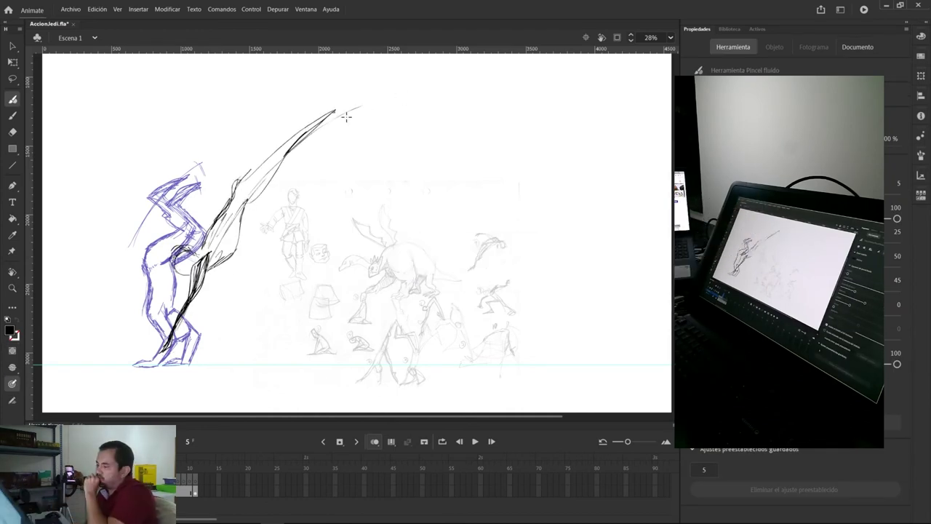
Step: Undo the supporting arm, head, torso and stretched leg sketched along the action line on frame 5
{"action": "key", "text": "ctrl+z"}
{"action": "key", "text": "ctrl+z"}
{"action": "key", "text": "ctrl+z"}
{"action": "key", "text": "ctrl+z"}
{"action": "key", "text": "ctrl+z"}
{"action": "key", "text": "ctrl+z"}
{"action": "key", "text": "ctrl+z"}
{"action": "key", "text": "ctrl+z"}
{"action": "key", "text": "ctrl+z"}
{"action": "key", "text": "ctrl+z"}
Step: On frame 5, draw position guide lines and sketch the bent leg and foot of an airborne pose above the handstand
{"action": "left_click_drag", "start_coordinate": [174, 241], "coordinate": [289, 285]}
{"action": "left_click_drag", "start_coordinate": [165, 339], "coordinate": [278, 283]}
{"action": "left_click_drag", "start_coordinate": [231, 74], "coordinate": [262, 192]}
{"action": "left_click_drag", "start_coordinate": [235, 94], "coordinate": [256, 186]}
{"action": "left_click_drag", "start_coordinate": [234, 165], "coordinate": [256, 189]}
Step: Sketch the arched torso, boxy head and downward-reaching arm of the airborne pose on frame 5 and adjust their placement
{"action": "mouse_move", "coordinate": [222, 73]}
{"action": "left_mouse_down"}
{"action": "mouse_move", "coordinate": [258, 191]}
{"action": "mouse_move", "coordinate": [180, 146]}
{"action": "mouse_move", "coordinate": [184, 134]}
{"action": "left_mouse_up"}
{"action": "left_click_drag", "start_coordinate": [192, 159], "coordinate": [169, 254]}
{"action": "left_click_drag", "start_coordinate": [173, 152], "coordinate": [177, 177]}
{"action": "mouse_move", "coordinate": [211, 65]}
{"action": "left_mouse_down"}
{"action": "mouse_move", "coordinate": [177, 131]}
{"action": "mouse_move", "coordinate": [204, 278]}
{"action": "left_mouse_up"}
{"action": "key", "text": "v"}
{"action": "left_click_drag", "start_coordinate": [151, 143], "coordinate": [154, 132]}
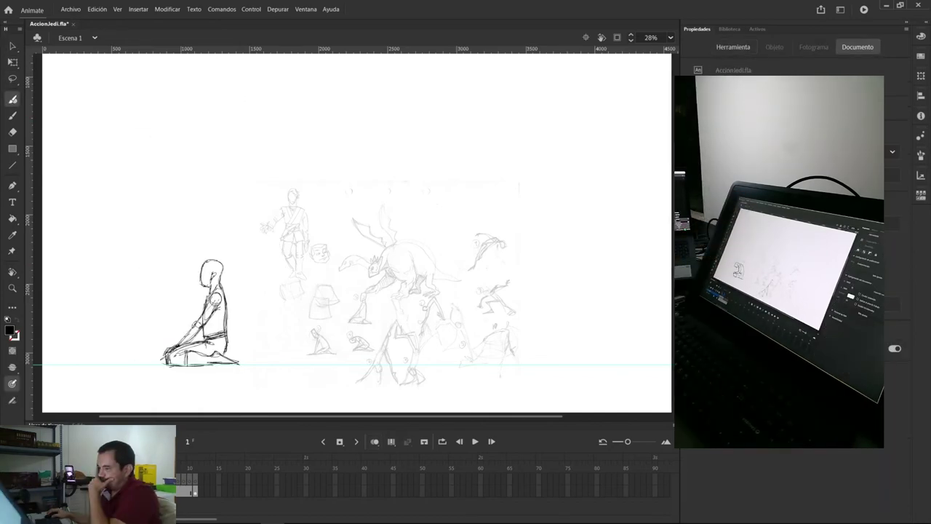
Step: Flip back and forth through the key poses to compare the handstand on frame 4 with the airborne pose on frame 5
{"action": "key", "text": "period"}
{"action": "key", "text": "period"}
{"action": "key", "text": "period"}
{"action": "key", "text": "period"}
{"action": "key", "text": "period"}
{"action": "key", "text": "comma"}
{"action": "key", "text": "comma"}
{"action": "key", "text": "period"}
{"action": "key", "text": "comma"}
{"action": "key", "text": "period"}
{"action": "key", "text": "comma"}
{"action": "key", "text": "period"}
{"action": "key", "text": "comma"}
{"action": "key", "text": "period"}
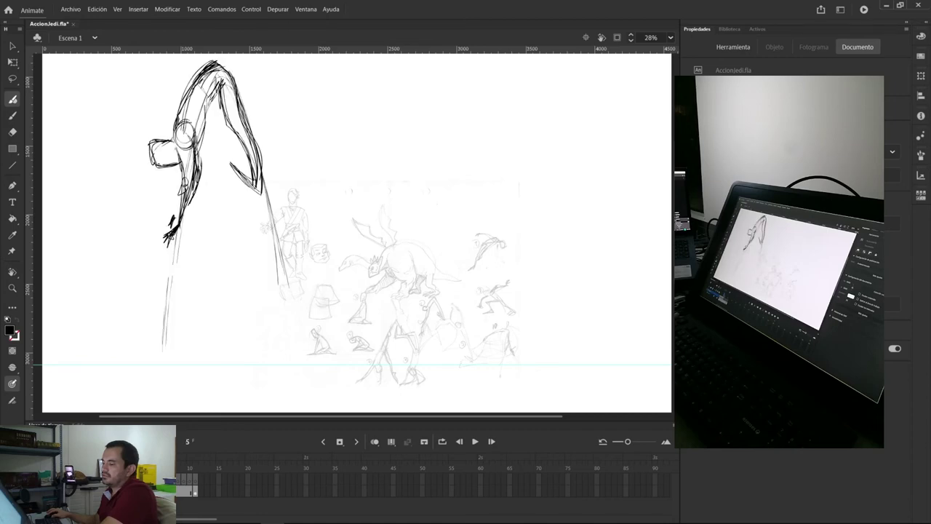
{"action": "key", "text": "comma"}
{"action": "key", "text": "period"}
{"action": "key", "text": "comma"}
{"action": "key", "text": "period"}
{"action": "key", "text": "comma"}
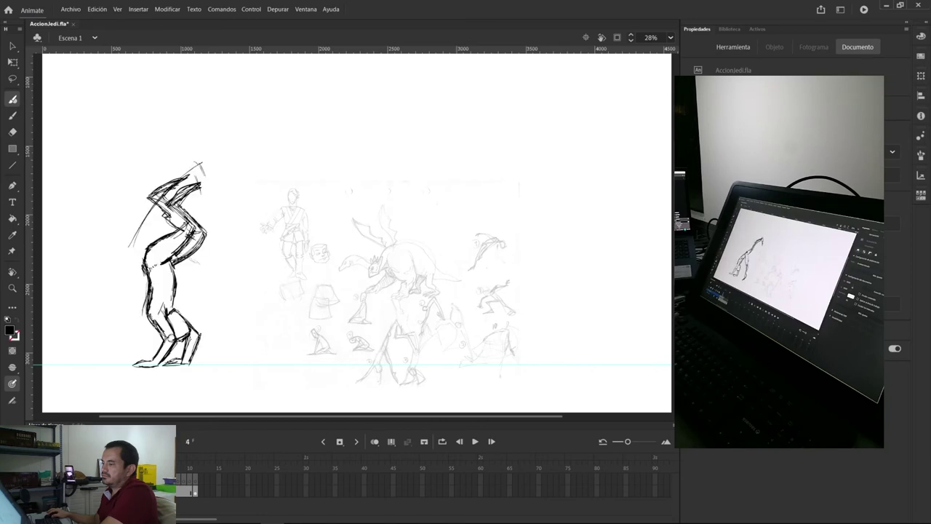
{"action": "key", "text": "comma"}
{"action": "key", "text": "period"}
{"action": "key", "text": "period"}
{"action": "key", "text": "period"}
{"action": "key", "text": "comma"}
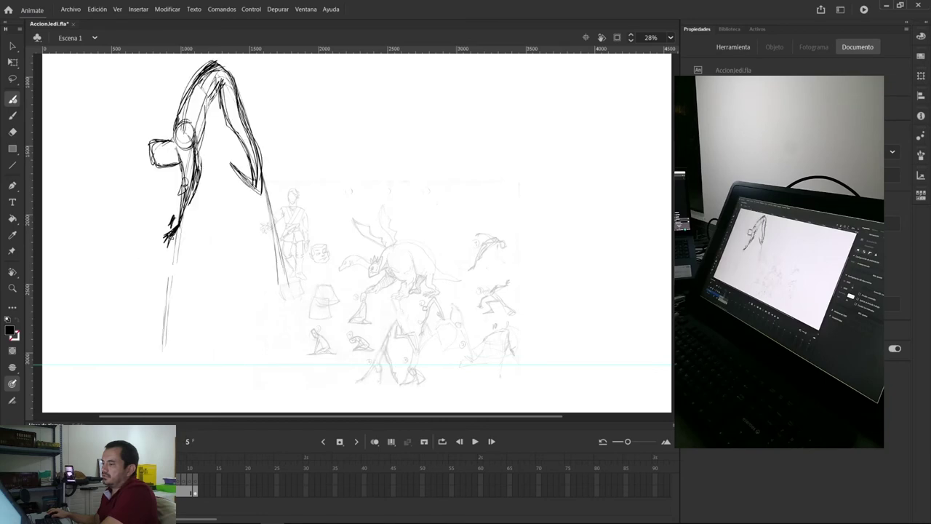
{"action": "key", "text": "comma"}
{"action": "key", "text": "period"}
{"action": "key", "text": "period"}
Step: Step repeatedly between frame 1 and frame 5 to check the motion from kneeling to airborne
{"action": "key", "text": "comma"}
{"action": "key", "text": "comma"}
{"action": "key", "text": "comma"}
{"action": "key", "text": "comma"}
{"action": "key", "text": "comma"}
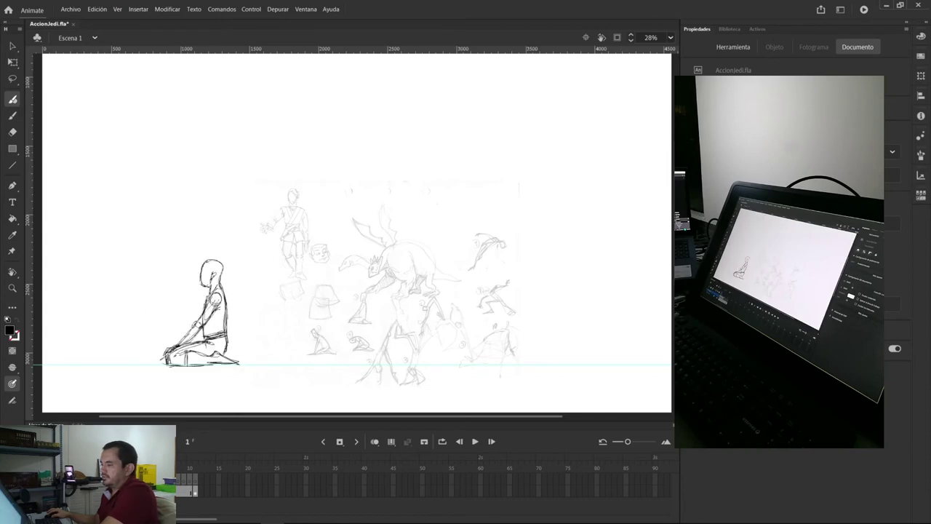
{"action": "key", "text": "period"}
{"action": "key", "text": "period"}
{"action": "key", "text": "period"}
{"action": "key", "text": "comma"}
{"action": "key", "text": "comma"}
{"action": "key", "text": "period"}
{"action": "key", "text": "period"}
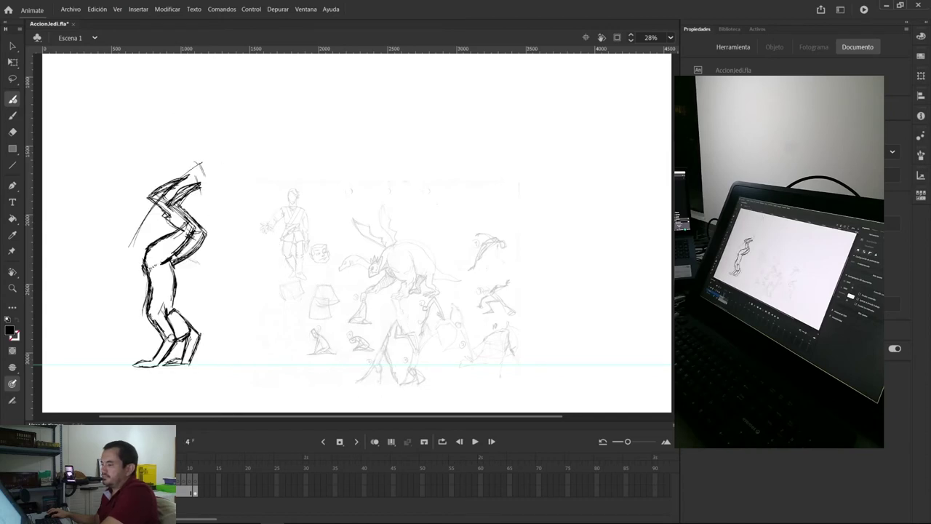
{"action": "key", "text": "period"}
{"action": "key", "text": "comma"}
{"action": "key", "text": "comma"}
{"action": "key", "text": "comma"}
{"action": "key", "text": "comma"}
{"action": "key", "text": "period"}
{"action": "key", "text": "period"}
{"action": "key", "text": "period"}
{"action": "key", "text": "period"}
{"action": "key", "text": "comma"}
{"action": "key", "text": "comma"}
{"action": "key", "text": "comma"}
{"action": "key", "text": "comma"}
{"action": "key", "text": "period"}
{"action": "key", "text": "period"}
{"action": "key", "text": "comma"}
{"action": "key", "text": "comma"}
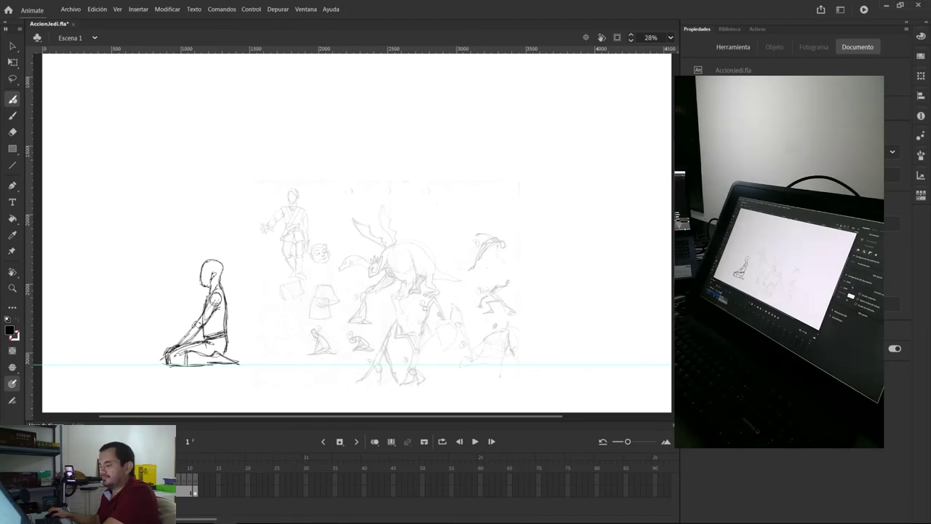
{"action": "key", "text": "period"}
{"action": "key", "text": "period"}
{"action": "key", "text": "period"}
{"action": "key", "text": "period"}
{"action": "key", "text": "comma"}
{"action": "key", "text": "comma"}
{"action": "key", "text": "comma"}
{"action": "key", "text": "comma"}
{"action": "key", "text": "period"}
{"action": "key", "text": "period"}
{"action": "key", "text": "period"}
{"action": "key", "text": "period"}
{"action": "key", "text": "period"}
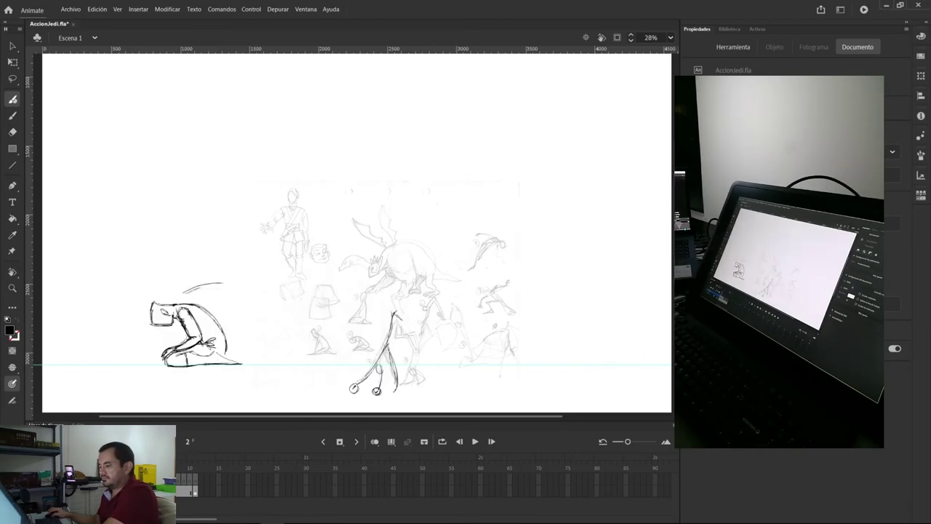
Step: Turn on onion skinning, return to frame 1 and outline the kneeling figure's torso in red on a new layer
{"action": "left_click", "coordinate": [374, 441]}
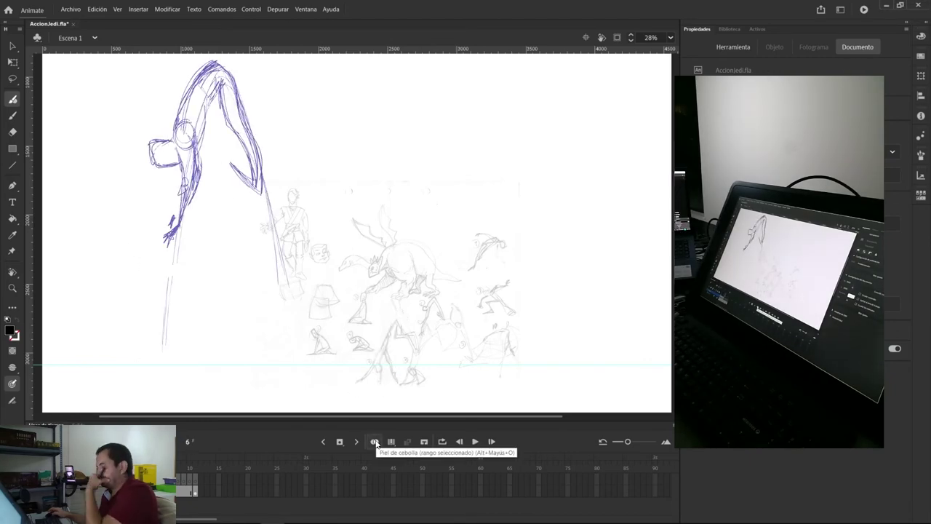
{"action": "key", "text": "comma"}
{"action": "key", "text": "comma"}
{"action": "key", "text": "comma"}
{"action": "key", "text": "comma"}
{"action": "key", "text": "comma"}
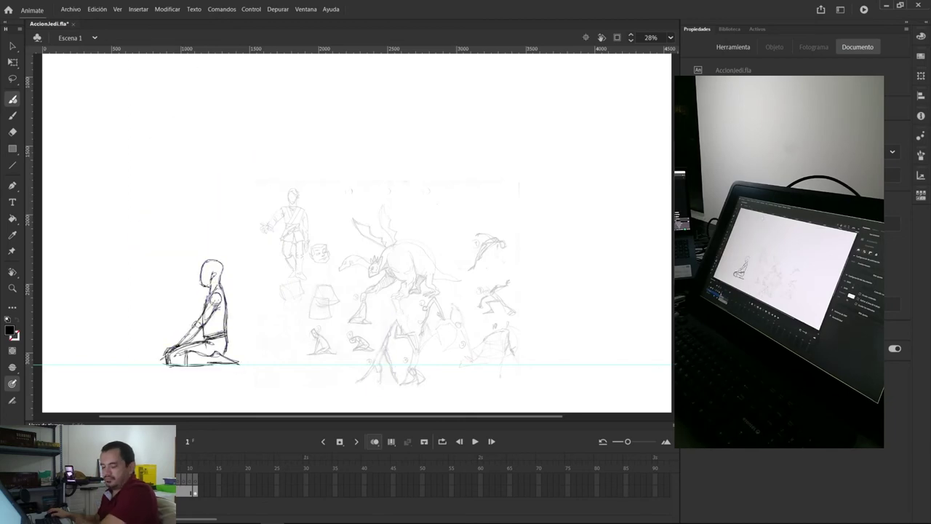
{"action": "left_click", "coordinate": [10, 331]}
{"action": "left_click", "coordinate": [50, 403]}
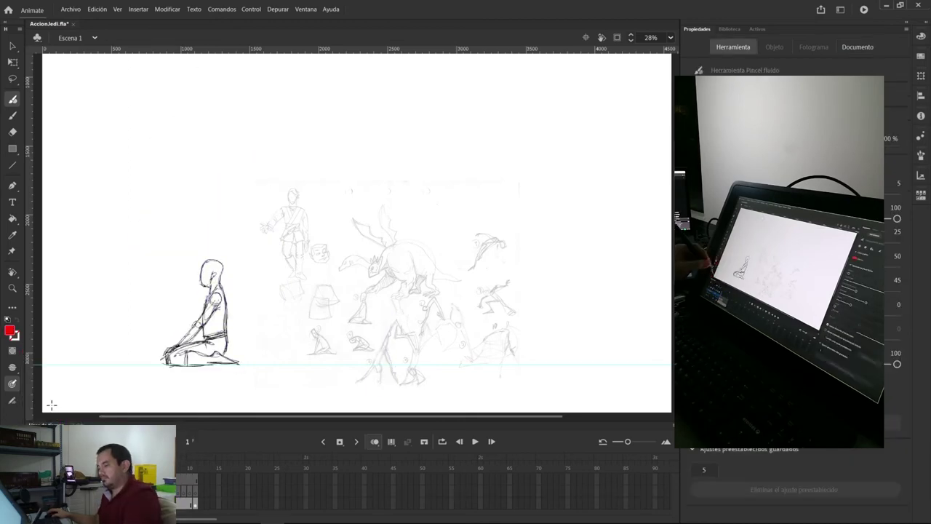
{"action": "left_click_drag", "start_coordinate": [210, 289], "coordinate": [210, 361]}
Step: Paste the red torso in place on frames 2 and 3, moving and rotating it to fit the leg-raised pose
{"action": "key", "text": "period"}
{"action": "key", "text": "ctrl+shift+v"}
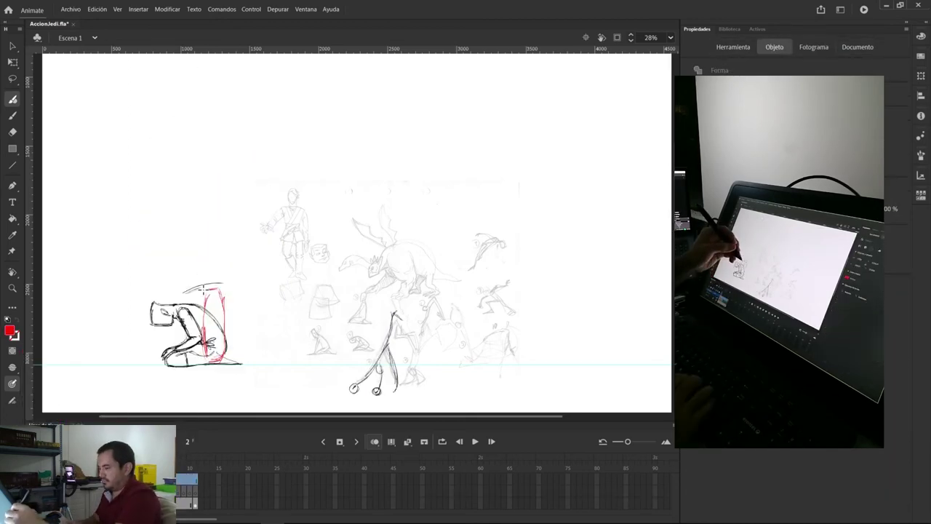
{"action": "key", "text": "period"}
{"action": "key", "text": "ctrl+shift+v"}
{"action": "left_click_drag", "start_coordinate": [205, 327], "coordinate": [162, 270]}
{"action": "key", "text": "q"}
{"action": "left_click", "coordinate": [163, 273]}
{"action": "left_click_drag", "start_coordinate": [185, 234], "coordinate": [201, 248]}
{"action": "key", "text": "v"}
{"action": "left_click_drag", "start_coordinate": [167, 274], "coordinate": [201, 237]}
Step: Copy the fitted red torso to frame 4 and position it over the handstand's torso
{"action": "key", "text": "ctrl+c"}
{"action": "key", "text": "period"}
{"action": "key", "text": "ctrl+shift+v"}
{"action": "key", "text": "q"}
{"action": "mouse_move", "coordinate": [175, 303]}
{"action": "left_mouse_down"}
{"action": "mouse_move", "coordinate": [151, 302]}
{"action": "mouse_move", "coordinate": [197, 251]}
{"action": "mouse_move", "coordinate": [139, 267]}
{"action": "mouse_move", "coordinate": [155, 244]}
{"action": "left_mouse_up"}
{"action": "left_click", "coordinate": [155, 480]}
{"action": "key", "text": "l"}
{"action": "key", "text": "v"}
Step: Paste the red torso on frame 5, then move and rotate it onto the airborne figure's torso
{"action": "key", "text": "period"}
{"action": "key", "text": "ctrl+shift+v"}
{"action": "key", "text": "l"}
{"action": "key", "text": "v"}
{"action": "left_click_drag", "start_coordinate": [151, 296], "coordinate": [177, 132]}
{"action": "key", "text": "q"}
{"action": "left_click_drag", "start_coordinate": [174, 84], "coordinate": [191, 78]}
{"action": "key", "text": "v"}
{"action": "mouse_move", "coordinate": [182, 138]}
{"action": "left_mouse_down"}
{"action": "mouse_move", "coordinate": [192, 118]}
{"action": "mouse_move", "coordinate": [171, 120]}
{"action": "mouse_move", "coordinate": [192, 118]}
{"action": "left_mouse_up"}
Step: Select the black head and arm on frame 5, raise them to match the red torso, and review the preceding frames
{"action": "left_click", "coordinate": [161, 492]}
{"action": "key", "text": "l"}
{"action": "left_click", "coordinate": [149, 188]}
{"action": "left_click", "coordinate": [558, 280]}
{"action": "left_click", "coordinate": [94, 503]}
{"action": "key", "text": "v"}
{"action": "left_click_drag", "start_coordinate": [165, 167], "coordinate": [170, 151]}
{"action": "key", "text": "comma"}
{"action": "key", "text": "comma"}
{"action": "key", "text": "comma"}
{"action": "key", "text": "comma"}
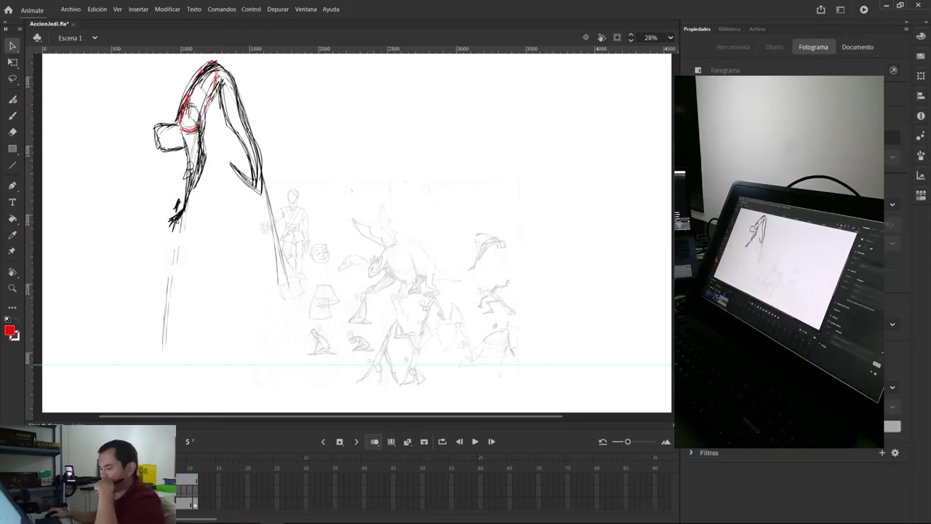
Step: Step back and forth through the pose frames to compare the figure against the red template torsos
{"action": "key", "text": "period"}
{"action": "key", "text": "period"}
{"action": "key", "text": "comma"}
{"action": "key", "text": "comma"}
{"action": "key", "text": "comma"}
{"action": "key", "text": "comma"}
{"action": "key", "text": "period"}
{"action": "key", "text": "period"}
{"action": "key", "text": "comma"}
{"action": "key", "text": "comma"}
{"action": "key", "text": "ctrl+z"}
{"action": "key", "text": "ctrl+y"}
Step: Remove the red template torsos from the pose frames and play back the black key poses
{"action": "key", "text": "b"}
{"action": "mouse_move", "coordinate": [171, 355]}
{"action": "left_mouse_down"}
{"action": "mouse_move", "coordinate": [224, 343]}
{"action": "mouse_move", "coordinate": [215, 358]}
{"action": "mouse_move", "coordinate": [200, 333]}
{"action": "mouse_move", "coordinate": [179, 244]}
{"action": "left_mouse_up"}
{"action": "key", "text": "period"}
{"action": "key", "text": "period"}
{"action": "key", "text": "l"}
{"action": "key", "text": "q"}
{"action": "key", "text": "v"}
{"action": "mouse_move", "coordinate": [190, 273]}
{"action": "left_mouse_down"}
{"action": "mouse_move", "coordinate": [206, 273]}
{"action": "mouse_move", "coordinate": [176, 258]}
{"action": "mouse_move", "coordinate": [205, 245]}
{"action": "mouse_move", "coordinate": [166, 252]}
{"action": "mouse_move", "coordinate": [223, 100]}
{"action": "left_mouse_up"}
{"action": "key", "text": "period"}
{"action": "key", "text": "q"}
{"action": "key", "text": "v"}
{"action": "key", "text": "period"}
{"action": "key", "text": "q"}
{"action": "left_click_drag", "start_coordinate": [251, 87], "coordinate": [233, 127]}
{"action": "key", "text": "v"}
{"action": "left_click", "coordinate": [138, 477]}
{"action": "key", "text": "Return"}
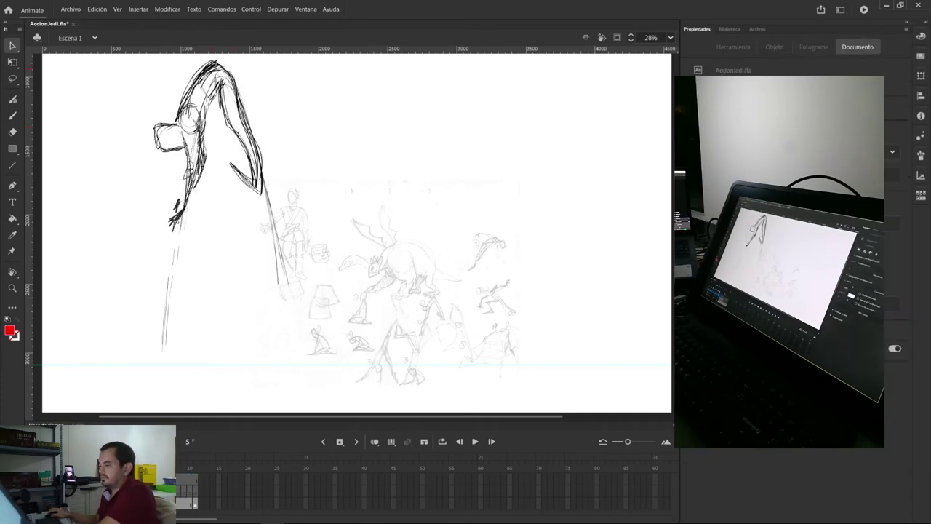
Step: On frame 6, turn on onion skin and sketch in black the descending figure with arms reaching forward and legs stretched down
{"action": "key", "text": "period"}
{"action": "key", "text": "Return"}
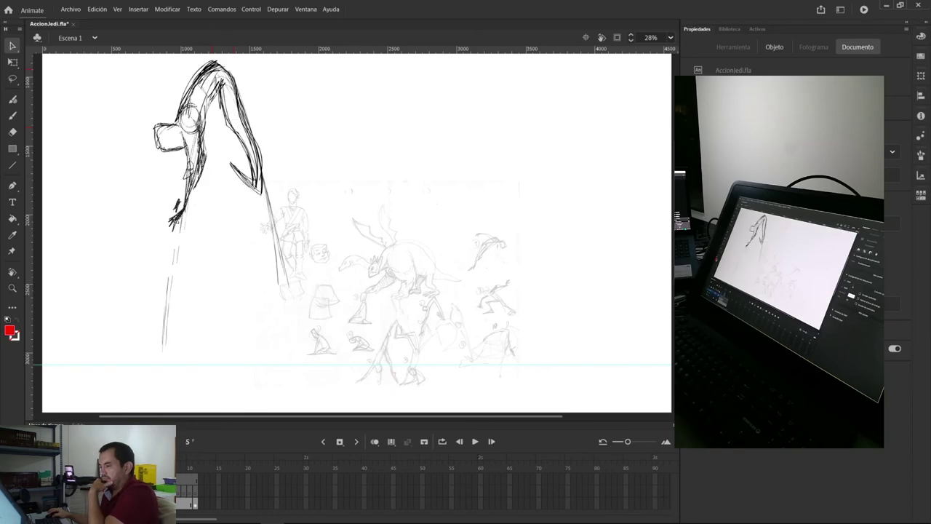
{"action": "left_click", "coordinate": [374, 442]}
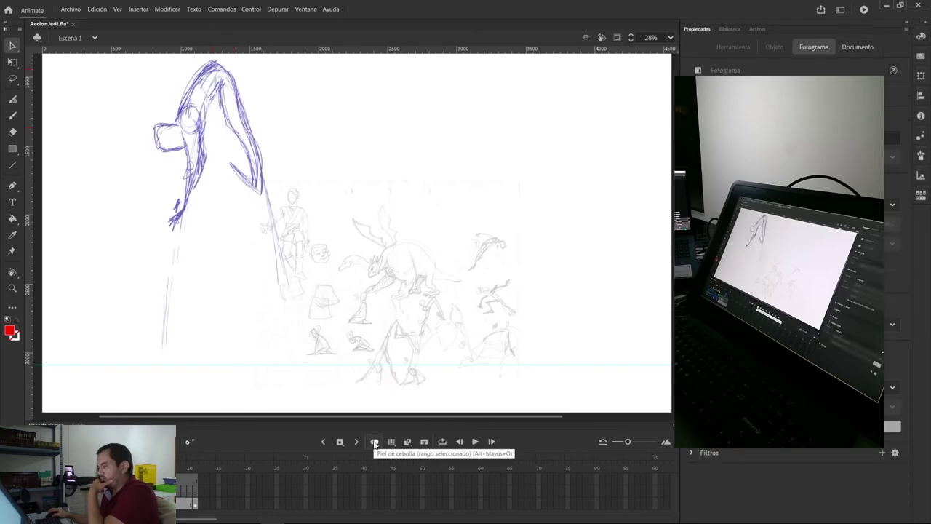
{"action": "key", "text": "b"}
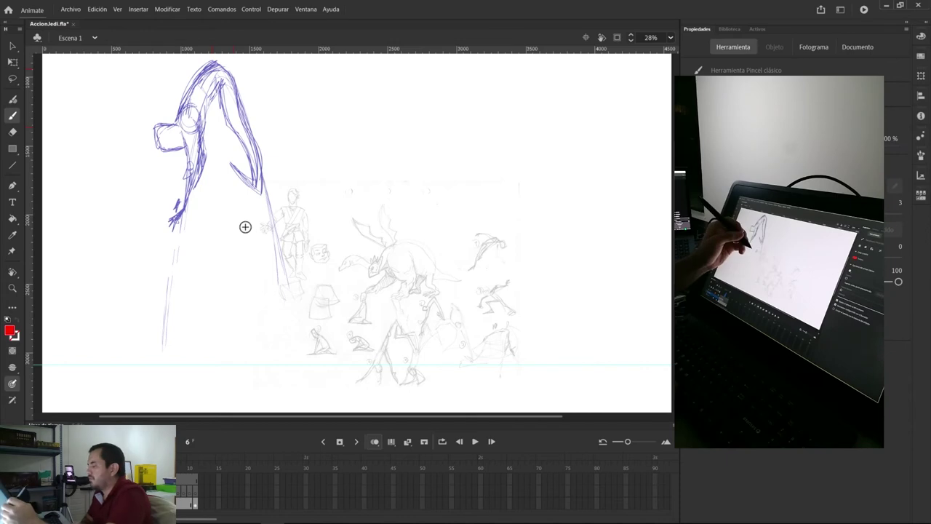
{"action": "left_click", "coordinate": [9, 331]}
{"action": "left_click", "coordinate": [59, 362]}
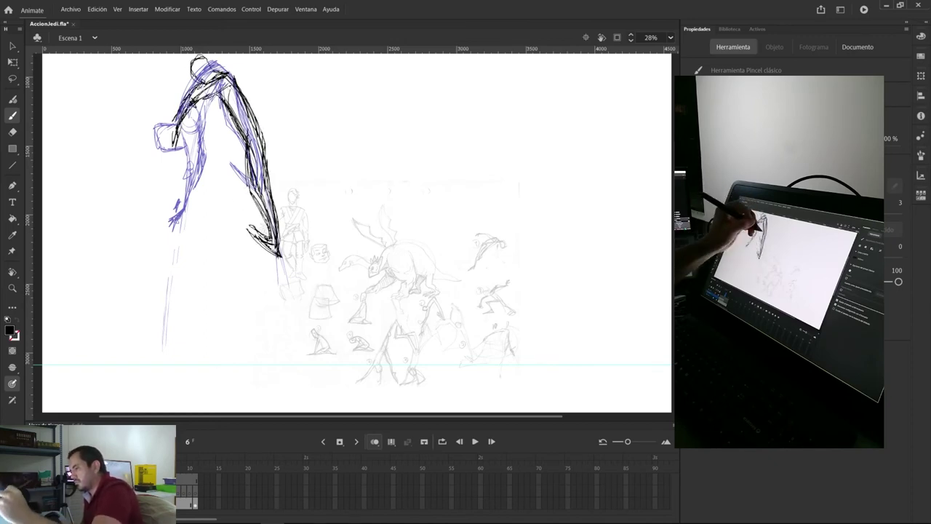
{"action": "left_click_drag", "start_coordinate": [183, 103], "coordinate": [174, 142]}
Step: Review the earlier poses and sketch the crouched landing pose on frame 7, using the onion-skinned descent as reference
{"action": "key", "text": "comma"}
{"action": "key", "text": "comma"}
{"action": "key", "text": "comma"}
{"action": "key", "text": "comma"}
{"action": "key", "text": "period"}
{"action": "key", "text": "period"}
{"action": "key", "text": "period"}
{"action": "key", "text": "period"}
{"action": "key", "text": "period"}
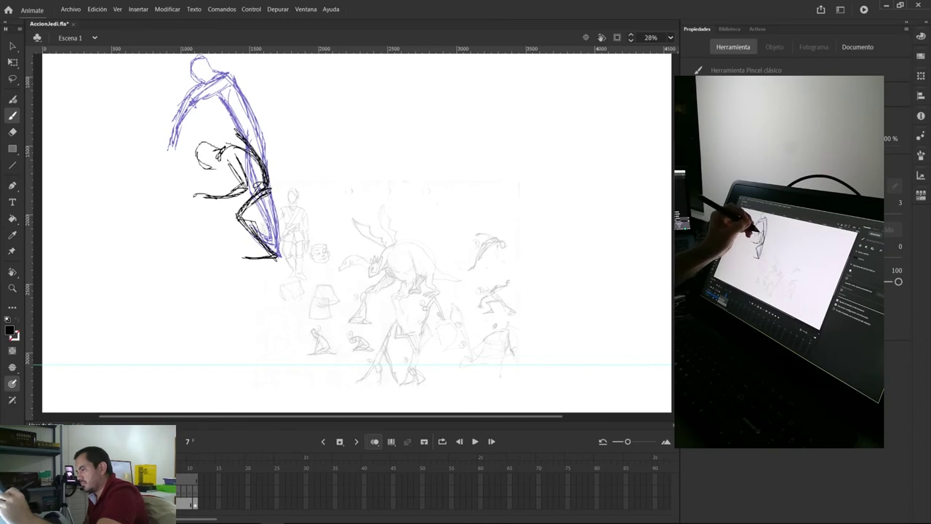
{"action": "key", "text": "l"}
{"action": "key", "text": "period"}
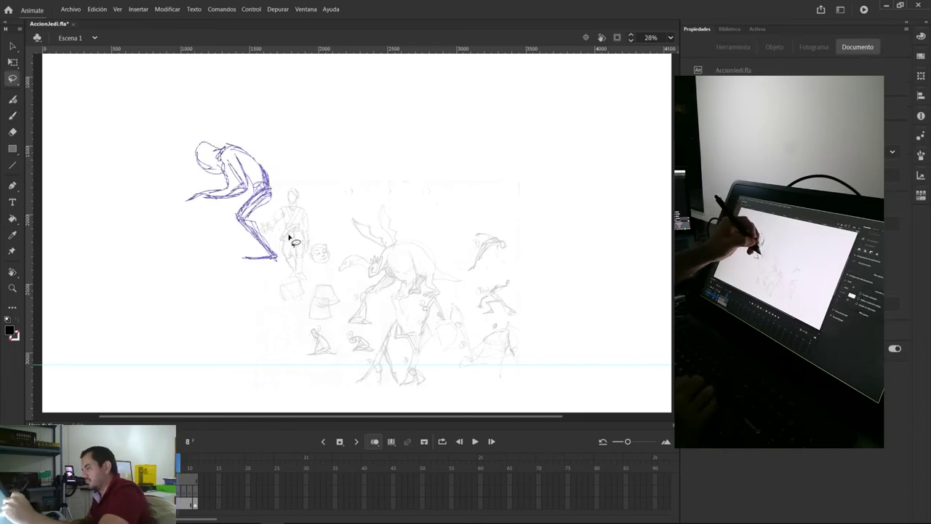
Step: Sketch the forward leap on frame 8, with the body stretched diagonally from the landing feet and both arms trailing behind
{"action": "key", "text": "b"}
{"action": "left_click_drag", "start_coordinate": [428, 111], "coordinate": [283, 249]}
{"action": "left_click_drag", "start_coordinate": [304, 95], "coordinate": [296, 99]}
{"action": "left_click_drag", "start_coordinate": [353, 99], "coordinate": [391, 129]}
{"action": "left_click_drag", "start_coordinate": [373, 118], "coordinate": [334, 163]}
{"action": "left_click_drag", "start_coordinate": [391, 129], "coordinate": [303, 207]}
{"action": "left_click_drag", "start_coordinate": [342, 164], "coordinate": [291, 225]}
{"action": "left_click_drag", "start_coordinate": [318, 111], "coordinate": [297, 113]}
{"action": "left_click_drag", "start_coordinate": [341, 148], "coordinate": [304, 200]}
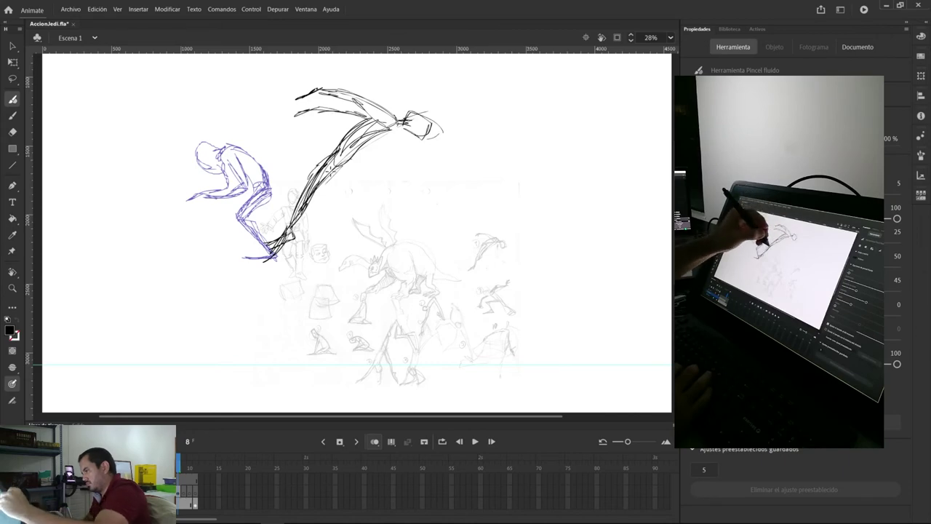
{"action": "left_click_drag", "start_coordinate": [397, 122], "coordinate": [327, 175]}
Step: Play the animation and step through the landing and leap frames to check their timing
{"action": "key", "text": "Return"}
{"action": "key", "text": "comma"}
{"action": "key", "text": "period"}
{"action": "key", "text": "period"}
{"action": "key", "text": "comma"}
{"action": "key", "text": "period"}
{"action": "mouse_move", "coordinate": [177, 470]}
{"action": "left_mouse_down"}
{"action": "mouse_move", "coordinate": [158, 469]}
{"action": "mouse_move", "coordinate": [167, 469]}
{"action": "left_mouse_up"}
{"action": "key", "text": "period"}
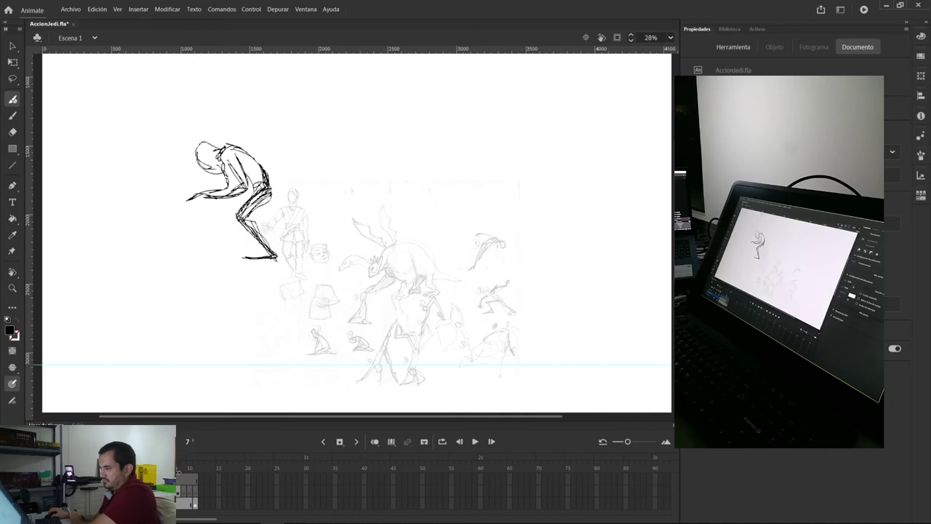
Step: Insert a blank keyframe at frame 7, before the crouch, and turn on onion skin for the neighbouring poses
{"action": "key", "text": "F5"}
{"action": "key", "text": "F7"}
{"action": "key", "text": "alt+shift+o"}
{"action": "key", "text": "period"}
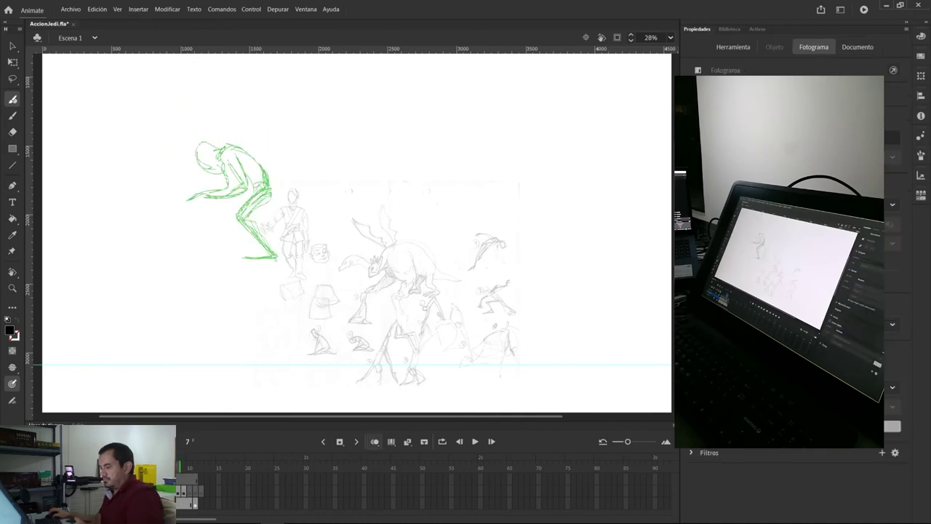
{"action": "key", "text": "comma"}
Step: Sketch the landing in-between's back line and bent legs on frame 7, then check it against the crouch frame
{"action": "key", "text": "b"}
{"action": "left_click_drag", "start_coordinate": [259, 122], "coordinate": [270, 193]}
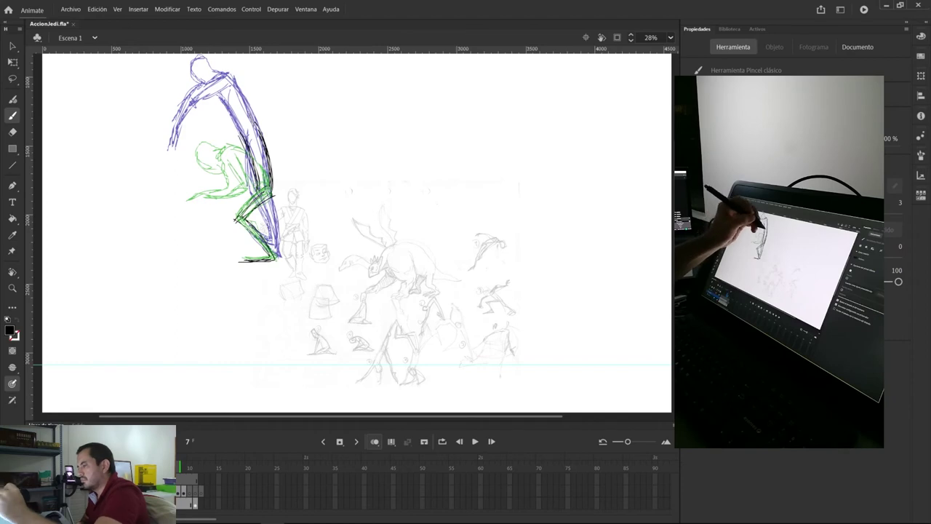
{"action": "left_click_drag", "start_coordinate": [233, 221], "coordinate": [274, 258]}
{"action": "mouse_move", "coordinate": [240, 95]}
{"action": "left_mouse_down"}
{"action": "mouse_move", "coordinate": [255, 116]}
{"action": "mouse_move", "coordinate": [260, 102]}
{"action": "left_mouse_up"}
{"action": "key", "text": "alt+shift+o"}
{"action": "mouse_move", "coordinate": [178, 469]}
{"action": "left_mouse_down"}
{"action": "mouse_move", "coordinate": [166, 469]}
{"action": "mouse_move", "coordinate": [177, 462]}
{"action": "left_mouse_up"}
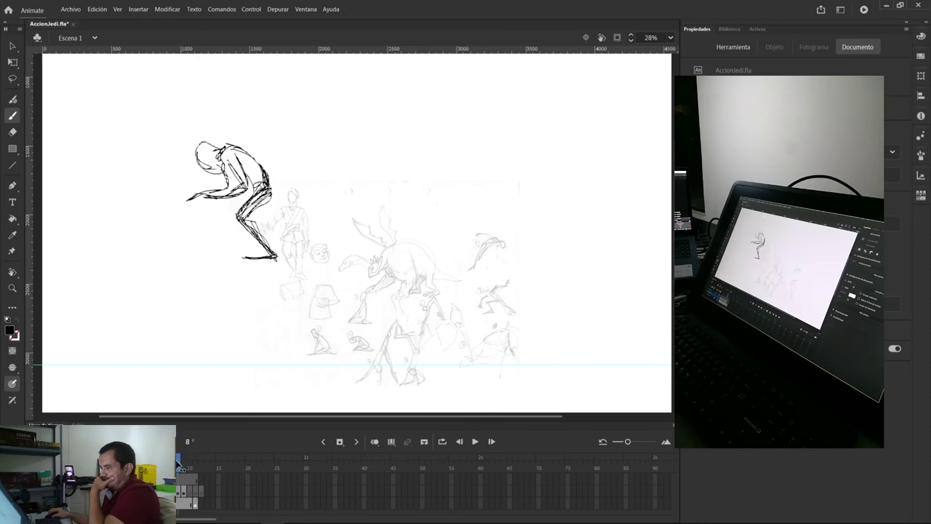
Step: Complete the landing in-between on frame 7 with the torso, head and both arms raised overhead, and play it back
{"action": "key", "text": "comma"}
{"action": "key", "text": "alt+shift+o"}
{"action": "left_click_drag", "start_coordinate": [234, 77], "coordinate": [276, 124]}
{"action": "left_click_drag", "start_coordinate": [277, 125], "coordinate": [267, 158]}
{"action": "mouse_move", "coordinate": [263, 55]}
{"action": "left_mouse_down"}
{"action": "mouse_move", "coordinate": [256, 91]}
{"action": "mouse_move", "coordinate": [275, 128]}
{"action": "left_mouse_up"}
{"action": "left_click_drag", "start_coordinate": [252, 133], "coordinate": [247, 189]}
{"action": "left_click_drag", "start_coordinate": [257, 85], "coordinate": [266, 160]}
{"action": "left_click_drag", "start_coordinate": [246, 68], "coordinate": [251, 133]}
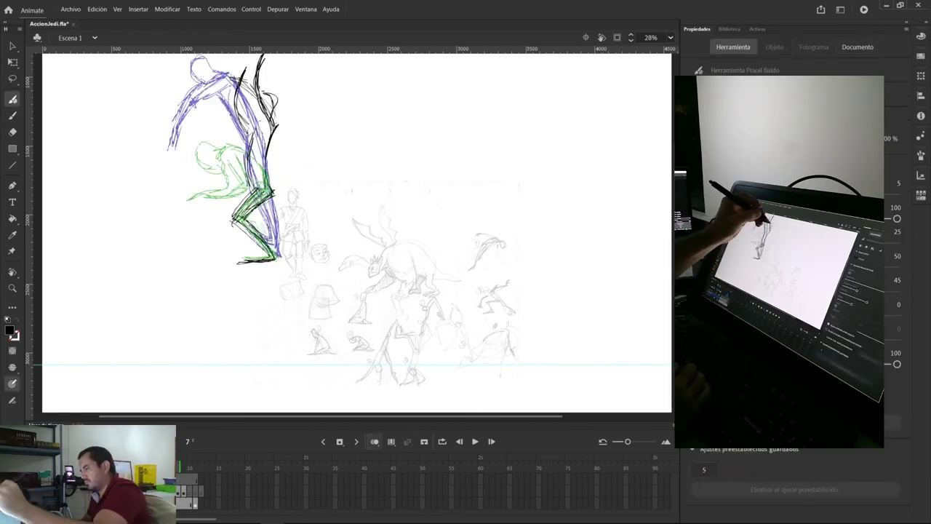
{"action": "key", "text": "Return"}
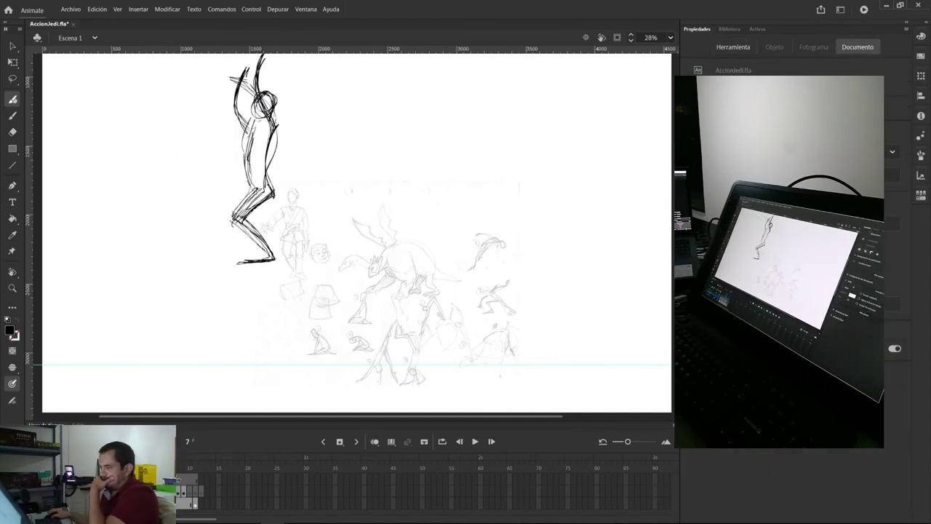
Step: Step through the frames following the landing up to the end of the animation
{"action": "key", "text": "period"}
{"action": "key", "text": "period"}
{"action": "key", "text": "period"}
{"action": "key", "text": "period"}
{"action": "key", "text": "comma"}
{"action": "key", "text": "period"}
{"action": "key", "text": "period"}
{"action": "left_click", "coordinate": [190, 495]}
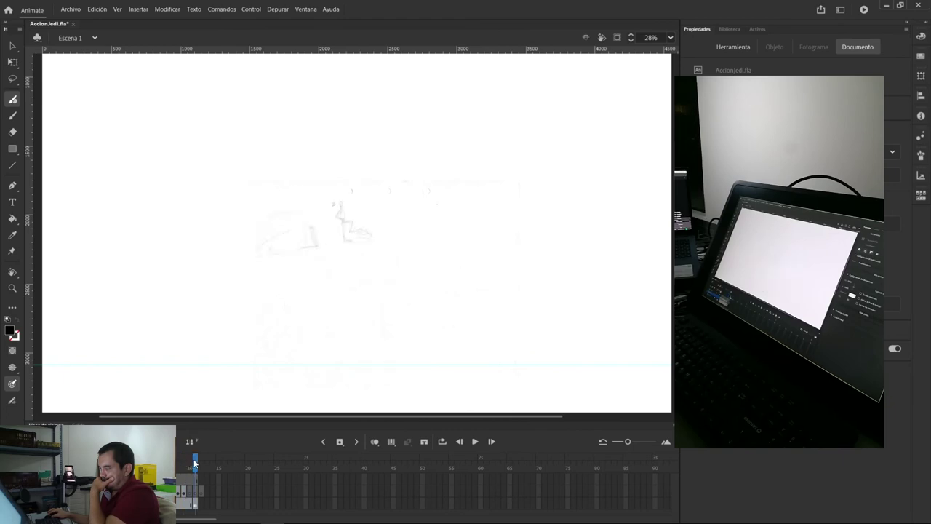
Step: On frame 10, onion-skin the earlier poses and rough in the upside-down figure's head, curved back and leg lines
{"action": "left_click", "coordinate": [375, 442]}
{"action": "left_click_drag", "start_coordinate": [181, 466], "coordinate": [162, 466]}
{"action": "mouse_move", "coordinate": [469, 224]}
{"action": "left_mouse_down"}
{"action": "mouse_move", "coordinate": [476, 226]}
{"action": "mouse_move", "coordinate": [449, 334]}
{"action": "left_mouse_up"}
{"action": "left_click_drag", "start_coordinate": [337, 65], "coordinate": [369, 154]}
{"action": "left_click_drag", "start_coordinate": [372, 231], "coordinate": [339, 69]}
{"action": "left_click_drag", "start_coordinate": [268, 62], "coordinate": [368, 140]}
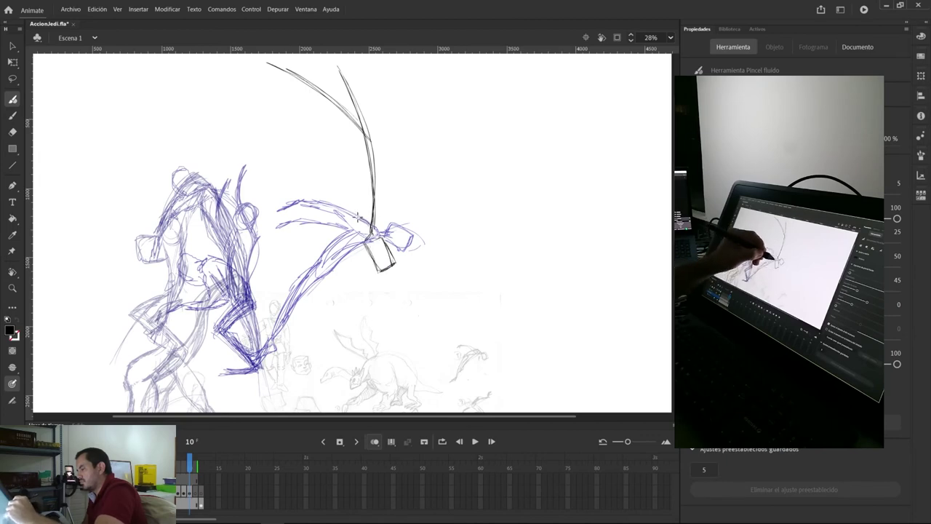
Step: Sketch the upside-down figure's trailing arms and fill out its torso on frame 10
{"action": "left_click_drag", "start_coordinate": [292, 187], "coordinate": [352, 229]}
{"action": "mouse_move", "coordinate": [274, 186]}
{"action": "left_mouse_down"}
{"action": "mouse_move", "coordinate": [370, 241]}
{"action": "mouse_move", "coordinate": [378, 274]}
{"action": "left_mouse_up"}
{"action": "left_click_drag", "start_coordinate": [338, 141], "coordinate": [354, 208]}
{"action": "left_click_drag", "start_coordinate": [355, 163], "coordinate": [375, 155]}
{"action": "mouse_move", "coordinate": [368, 135]}
{"action": "left_mouse_down"}
{"action": "mouse_move", "coordinate": [379, 200]}
{"action": "mouse_move", "coordinate": [372, 232]}
{"action": "left_mouse_up"}
{"action": "left_click_drag", "start_coordinate": [341, 144], "coordinate": [356, 171]}
{"action": "left_click_drag", "start_coordinate": [359, 178], "coordinate": [352, 218]}
{"action": "left_click_drag", "start_coordinate": [278, 209], "coordinate": [345, 232]}
Step: Draw the upside-down figure's two legs on frame 10, one bent backward and the other extended upward
{"action": "left_click_drag", "start_coordinate": [279, 75], "coordinate": [334, 135]}
{"action": "mouse_move", "coordinate": [275, 67]}
{"action": "left_mouse_down"}
{"action": "mouse_move", "coordinate": [289, 129]}
{"action": "mouse_move", "coordinate": [303, 93]}
{"action": "left_mouse_up"}
{"action": "left_click_drag", "start_coordinate": [288, 130], "coordinate": [326, 160]}
{"action": "left_click_drag", "start_coordinate": [389, 204], "coordinate": [409, 123]}
{"action": "mouse_move", "coordinate": [389, 80]}
{"action": "left_mouse_down"}
{"action": "mouse_move", "coordinate": [406, 121]}
{"action": "mouse_move", "coordinate": [461, 103]}
{"action": "left_mouse_up"}
{"action": "left_click_drag", "start_coordinate": [413, 138], "coordinate": [462, 85]}
Step: Zoom out to 14% to show the whole stage and scrub through all the pose frames
{"action": "left_click", "coordinate": [183, 466]}
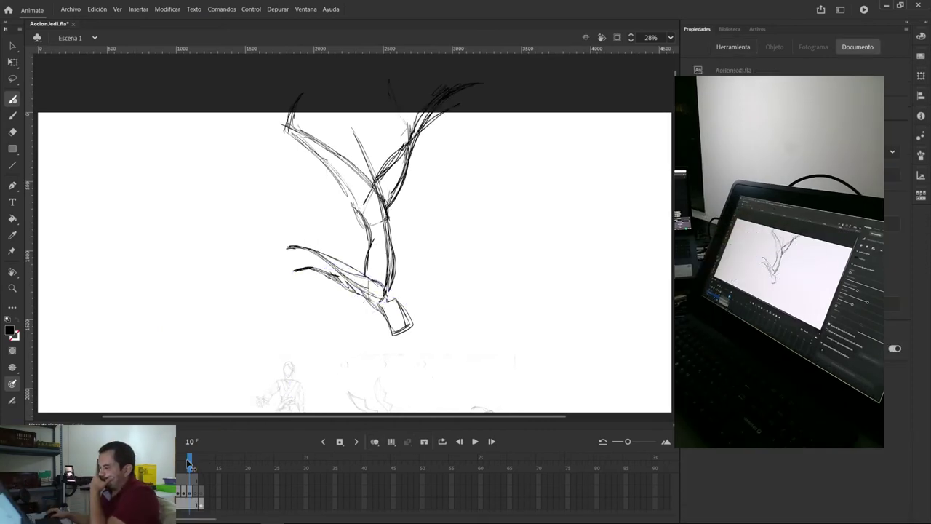
{"action": "mouse_move", "coordinate": [182, 466]}
{"action": "left_mouse_down"}
{"action": "mouse_move", "coordinate": [147, 466]}
{"action": "mouse_move", "coordinate": [190, 466]}
{"action": "left_mouse_up"}
{"action": "left_click_drag", "start_coordinate": [404, 404], "coordinate": [349, 258]}
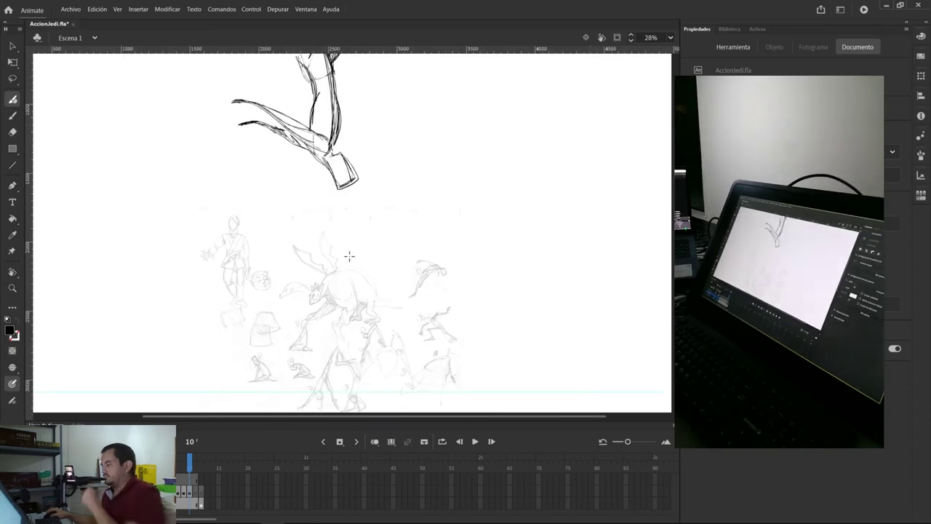
{"action": "left_click", "coordinate": [671, 38]}
{"action": "key", "text": "z"}
{"action": "left_click", "coordinate": [336, 244], "text": "alt"}
{"action": "mouse_move", "coordinate": [148, 467]}
{"action": "left_mouse_down"}
{"action": "mouse_move", "coordinate": [196, 464]}
{"action": "mouse_move", "coordinate": [138, 464]}
{"action": "mouse_move", "coordinate": [198, 473]}
{"action": "mouse_move", "coordinate": [138, 466]}
{"action": "mouse_move", "coordinate": [193, 478]}
{"action": "mouse_move", "coordinate": [138, 466]}
{"action": "mouse_move", "coordinate": [150, 467]}
{"action": "left_mouse_up"}
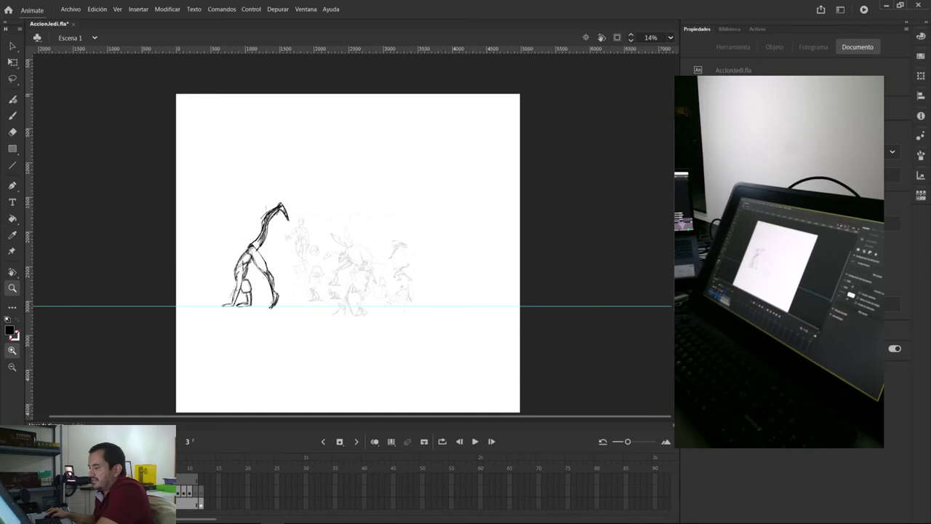
{"action": "key", "text": "comma"}
{"action": "key", "text": "period"}
{"action": "key", "text": "period"}
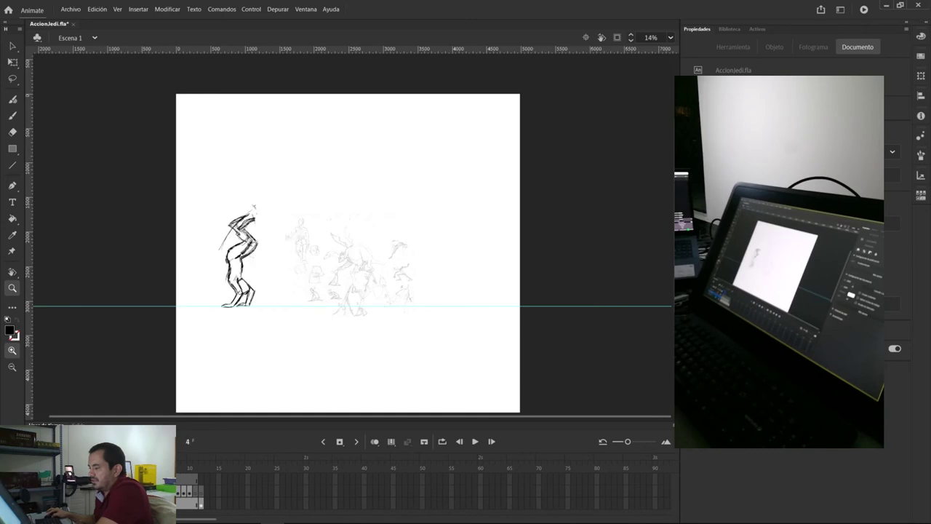
{"action": "mouse_move", "coordinate": [176, 481]}
{"action": "left_mouse_down"}
{"action": "mouse_move", "coordinate": [201, 477]}
{"action": "mouse_move", "coordinate": [138, 471]}
{"action": "mouse_move", "coordinate": [200, 482]}
{"action": "mouse_move", "coordinate": [144, 475]}
{"action": "mouse_move", "coordinate": [199, 489]}
{"action": "mouse_move", "coordinate": [143, 484]}
{"action": "mouse_move", "coordinate": [161, 484]}
{"action": "left_mouse_up"}
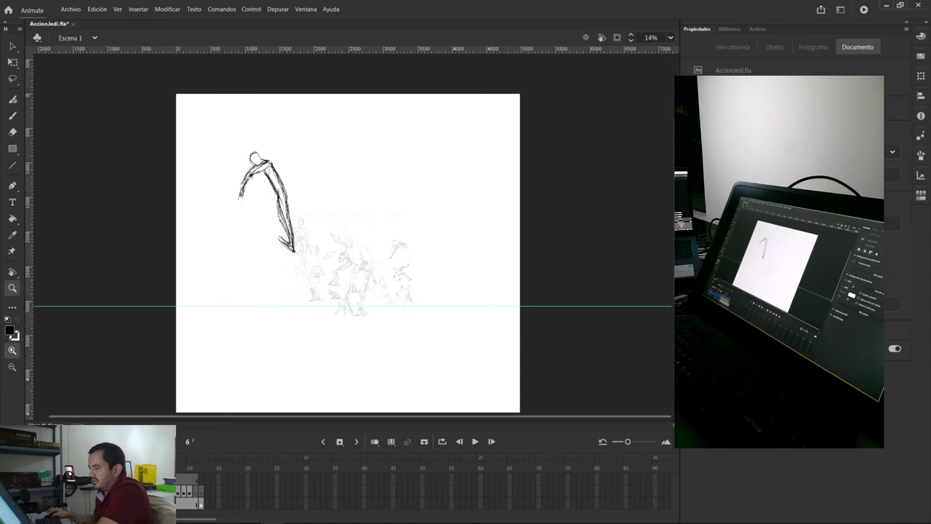
{"action": "left_click_drag", "start_coordinate": [160, 469], "coordinate": [149, 469]}
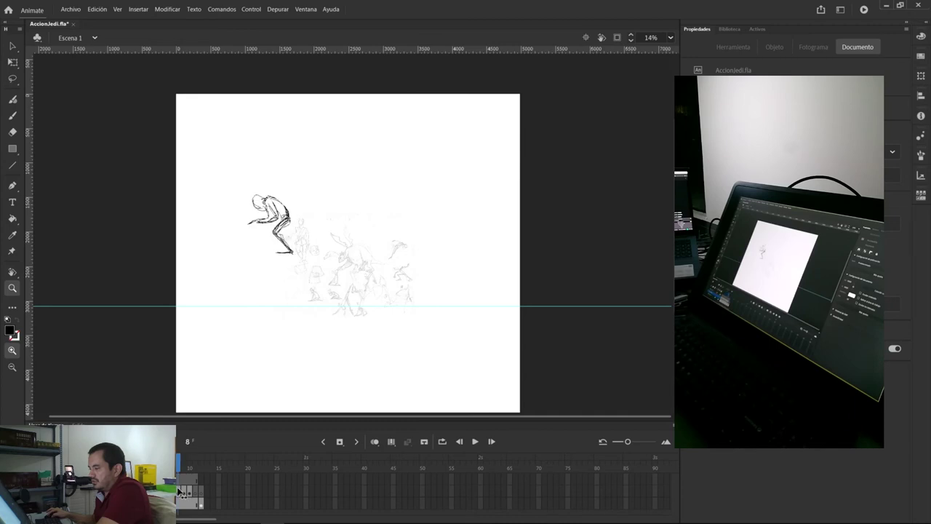
Step: Compare the motion from the folded handstand on frame 4 through the descent, landing and leap frames
{"action": "left_click_drag", "start_coordinate": [179, 489], "coordinate": [197, 492]}
{"action": "key", "text": "comma"}
{"action": "key", "text": "period"}
{"action": "key", "text": "period"}
{"action": "key", "text": "period"}
{"action": "mouse_move", "coordinate": [179, 493]}
{"action": "left_mouse_down"}
{"action": "mouse_move", "coordinate": [191, 493]}
{"action": "mouse_move", "coordinate": [143, 493]}
{"action": "mouse_move", "coordinate": [200, 498]}
{"action": "mouse_move", "coordinate": [179, 498]}
{"action": "left_mouse_up"}
{"action": "key", "text": "comma"}
{"action": "key", "text": "comma"}
{"action": "key", "text": "comma"}
{"action": "key", "text": "comma"}
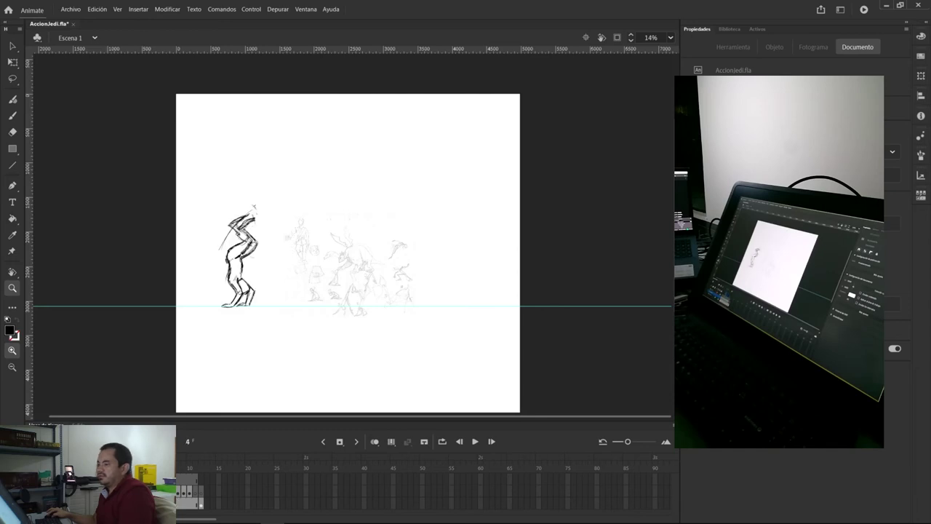
{"action": "key", "text": "period"}
{"action": "key", "text": "period"}
{"action": "key", "text": "period"}
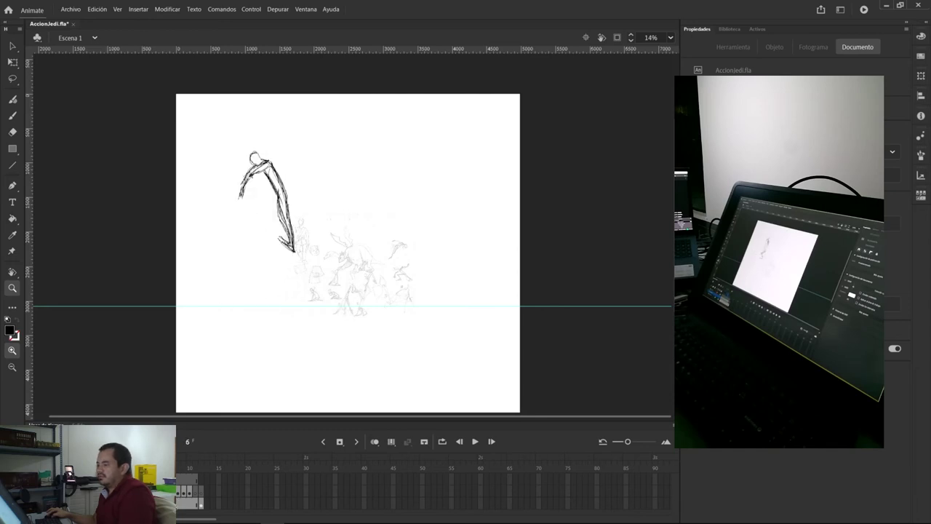
{"action": "left_click_drag", "start_coordinate": [180, 502], "coordinate": [156, 500]}
{"action": "key", "text": "comma"}
{"action": "key", "text": "comma"}
{"action": "key", "text": "comma"}
{"action": "key", "text": "period"}
{"action": "key", "text": "period"}
{"action": "key", "text": "period"}
{"action": "key", "text": "period"}
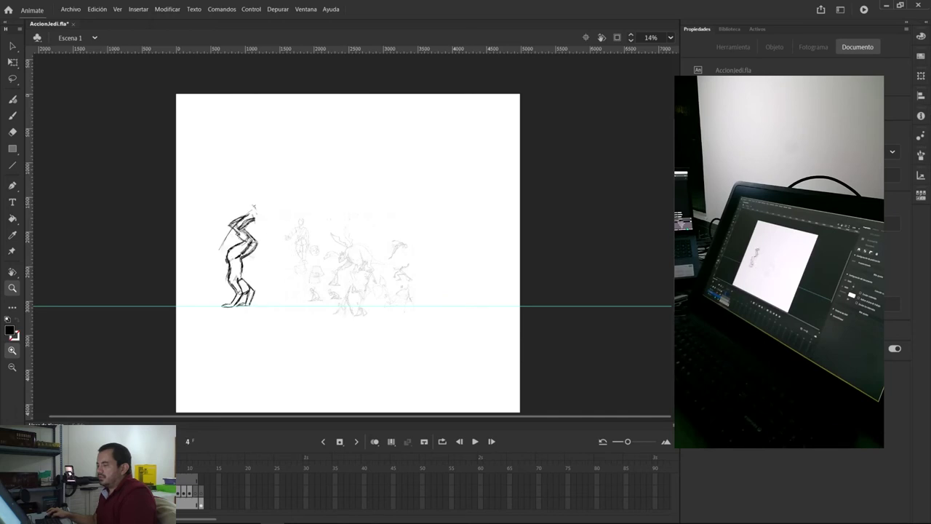
Step: Return to the start and compare the kneeling pose on frame 1 with the bowing pose on frame 2
{"action": "left_click_drag", "start_coordinate": [167, 500], "coordinate": [138, 502]}
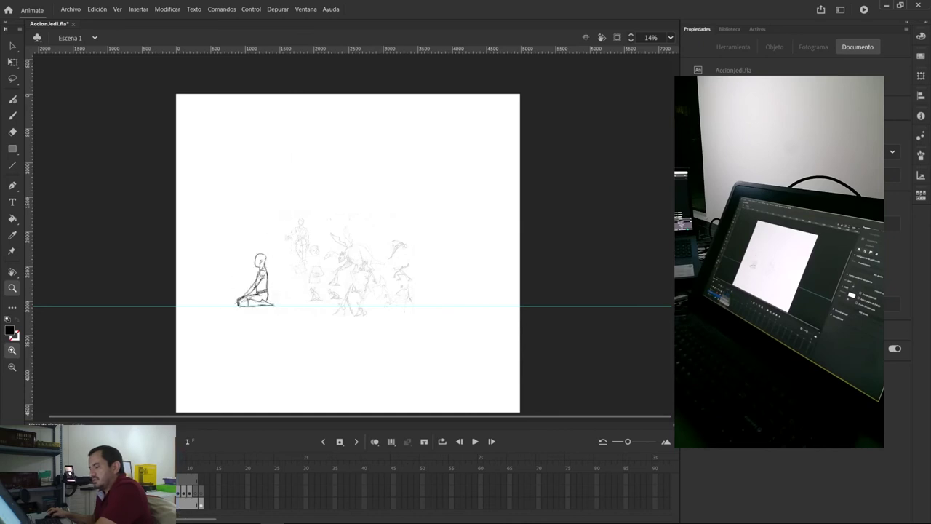
{"action": "key", "text": "."}
{"action": "key", "text": "comma"}
{"action": "key", "text": "period"}
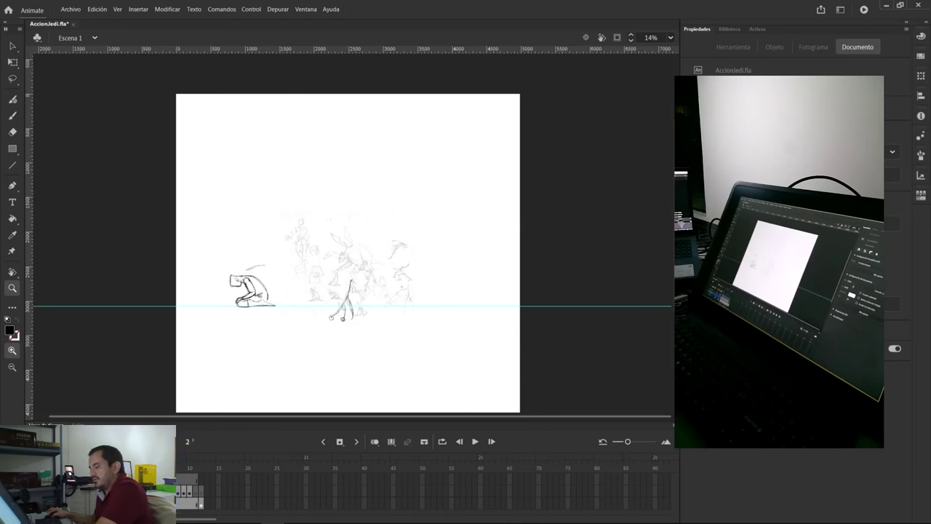
{"action": "key", "text": "comma"}
{"action": "key", "text": "period"}
{"action": "key", "text": "period"}
{"action": "key", "text": "comma"}
{"action": "key", "text": "period"}
{"action": "key", "text": "comma"}
{"action": "key", "text": "comma"}
{"action": "key", "text": "period"}
{"action": "key", "text": "comma"}
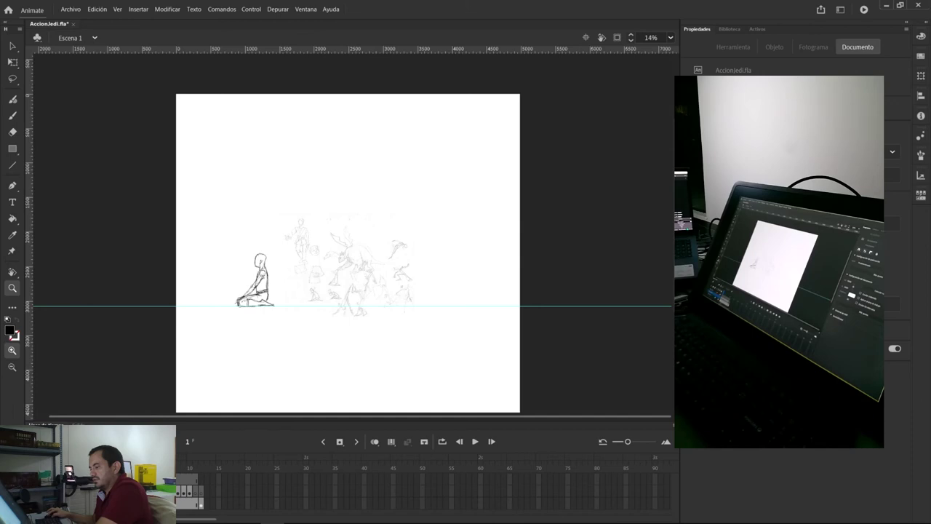
Step: Flip back and forth between the folded handstand on frame 4 and the push-off pose on frame 5 to check the transition
{"action": "key", "text": "period"}
{"action": "key", "text": "period"}
{"action": "key", "text": "comma"}
{"action": "key", "text": "period"}
{"action": "key", "text": "period"}
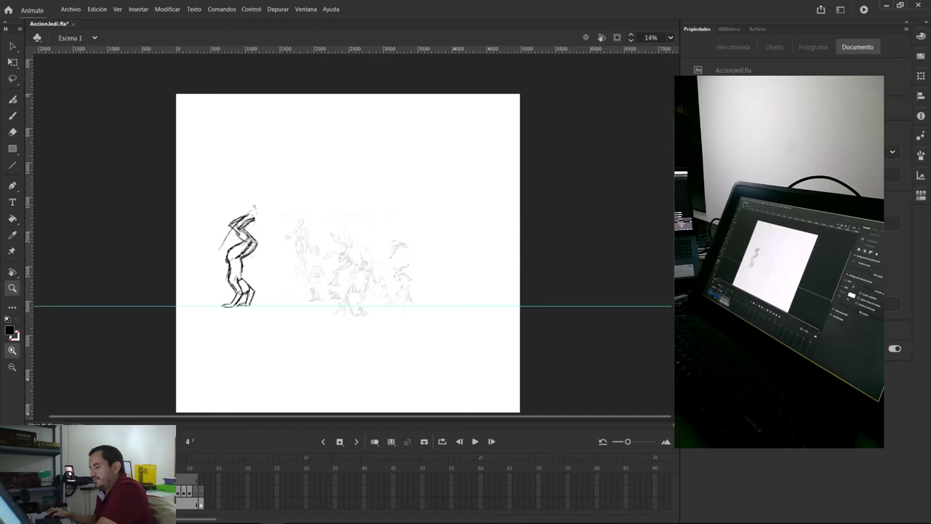
{"action": "key", "text": "period"}
{"action": "key", "text": "comma"}
{"action": "key", "text": "comma"}
{"action": "key", "text": "period"}
{"action": "key", "text": "period"}
{"action": "key", "text": "comma"}
{"action": "key", "text": "period"}
{"action": "key", "text": "comma"}
{"action": "key", "text": "period"}
{"action": "key", "text": "comma"}
{"action": "key", "text": "period"}
{"action": "key", "text": "comma"}
{"action": "key", "text": "period"}
{"action": "key", "text": "comma"}
{"action": "key", "text": "period"}
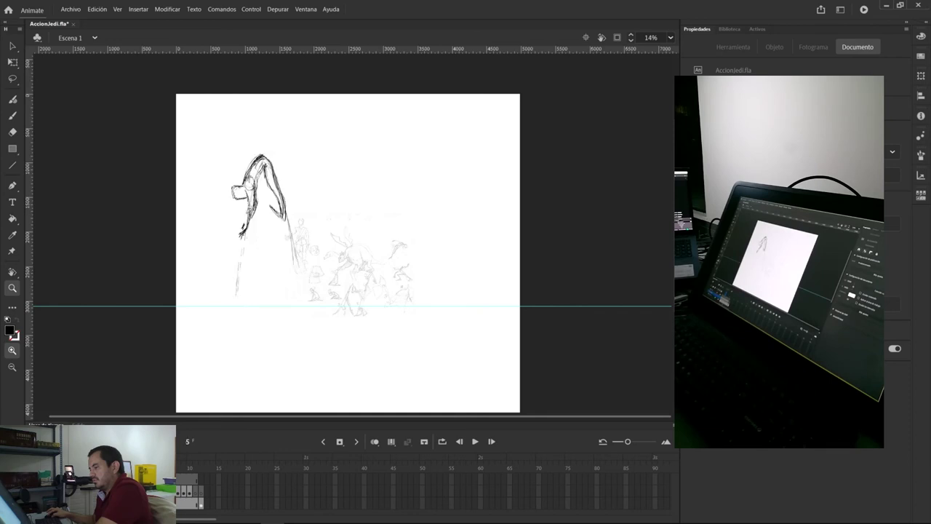
{"action": "key", "text": "comma"}
{"action": "key", "text": "period"}
{"action": "key", "text": "comma"}
{"action": "key", "text": "period"}
{"action": "key", "text": "comma"}
{"action": "key", "text": "period"}
{"action": "key", "text": "comma"}
{"action": "key", "text": "period"}
{"action": "key", "text": "comma"}
{"action": "key", "text": "period"}
{"action": "key", "text": "comma"}
{"action": "key", "text": "period"}
Step: Step between the folded handstand and the airborne and crouching poses on frames 4 to 8 to examine their spacing
{"action": "key", "text": "period"}
{"action": "key", "text": "comma"}
{"action": "key", "text": "comma"}
{"action": "key", "text": "comma"}
{"action": "key", "text": "period"}
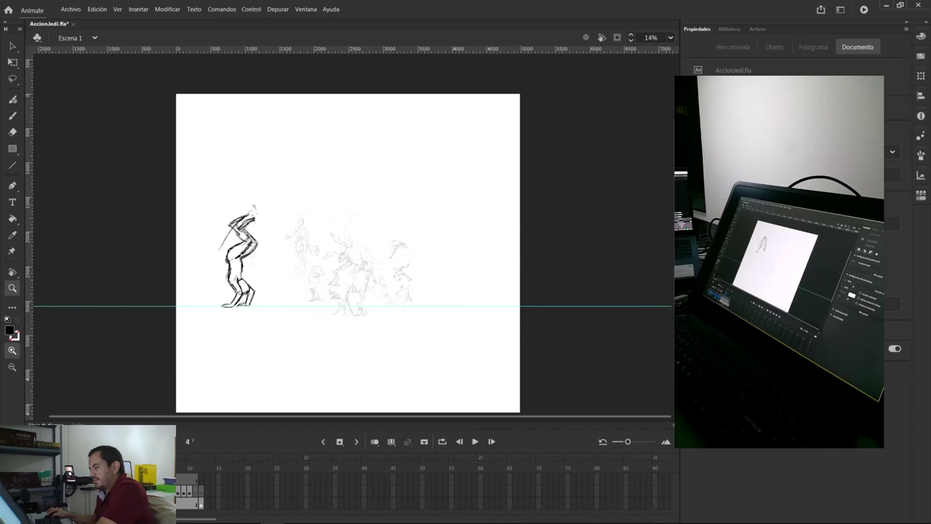
{"action": "key", "text": "period"}
{"action": "key", "text": "period"}
{"action": "key", "text": "comma"}
{"action": "key", "text": "comma"}
{"action": "key", "text": "period"}
{"action": "key", "text": "period"}
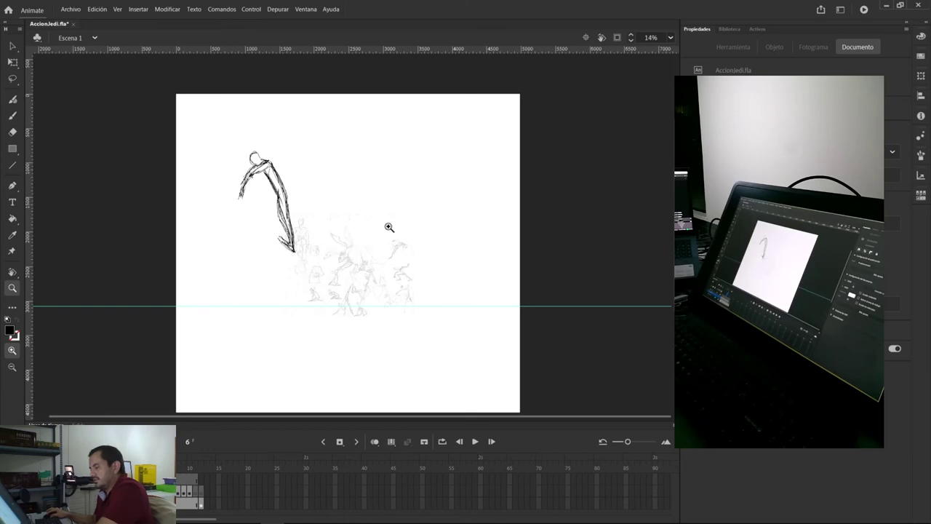
{"action": "key", "text": "comma"}
{"action": "key", "text": "comma"}
{"action": "key", "text": "comma"}
{"action": "key", "text": "comma"}
{"action": "key", "text": "comma"}
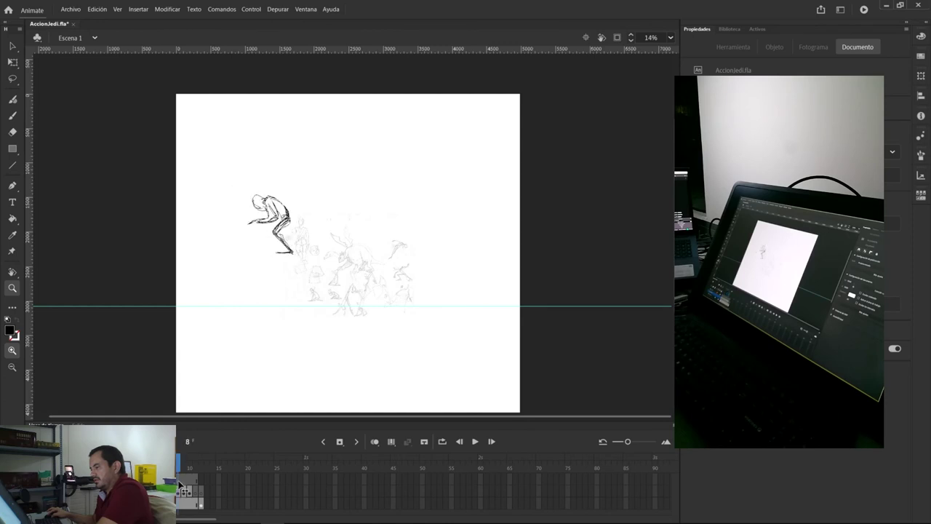
Step: Go to frame 11, enable onion skinning for the nearest previous frames, and sketch the leap's arc descending past the ground line
{"action": "left_click", "coordinate": [189, 484]}
{"action": "mouse_move", "coordinate": [194, 485]}
{"action": "left_mouse_down"}
{"action": "mouse_move", "coordinate": [137, 486]}
{"action": "mouse_move", "coordinate": [193, 494]}
{"action": "left_mouse_up"}
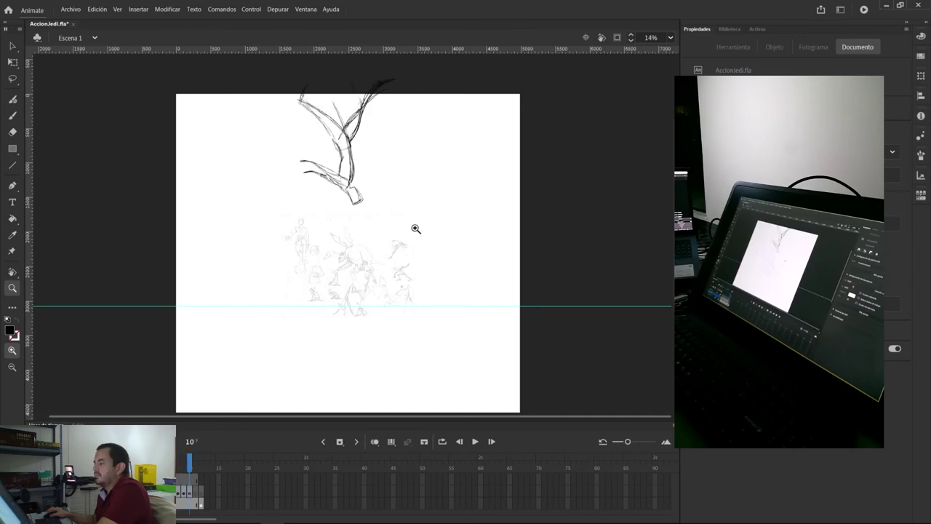
{"action": "left_click", "coordinate": [195, 493]}
{"action": "left_click", "coordinate": [375, 441]}
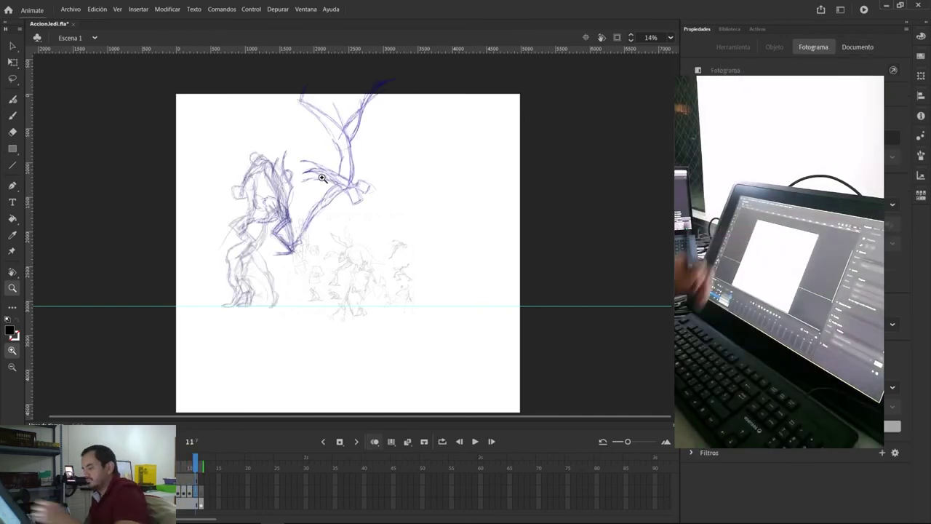
{"action": "left_click_drag", "start_coordinate": [179, 466], "coordinate": [189, 466]}
{"action": "key", "text": "b"}
{"action": "mouse_move", "coordinate": [355, 189]}
{"action": "left_mouse_down"}
{"action": "mouse_move", "coordinate": [291, 251]}
{"action": "mouse_move", "coordinate": [445, 314]}
{"action": "left_mouse_up"}
{"action": "left_click_drag", "start_coordinate": [357, 187], "coordinate": [454, 333]}
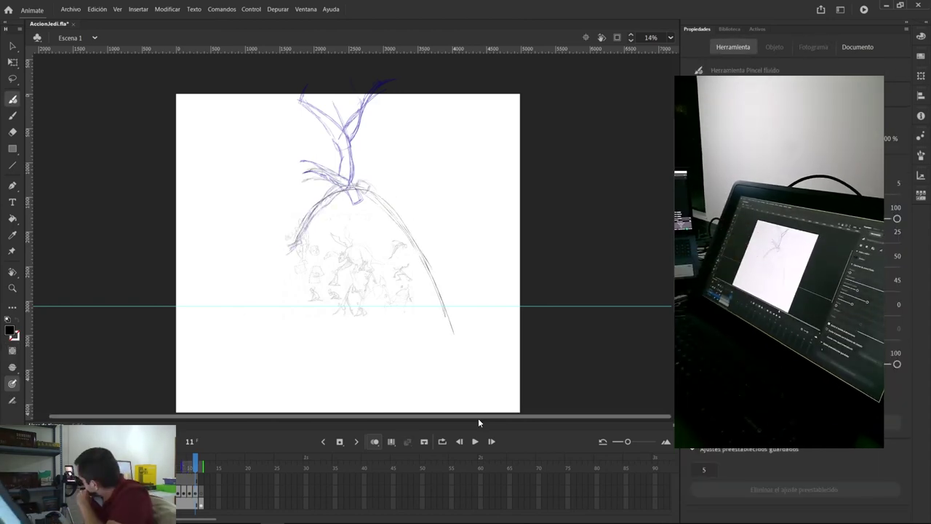
Step: Sketch the figure's front leg and foot reaching the ground guide at the end of the arc on frame 11
{"action": "left_click_drag", "start_coordinate": [396, 215], "coordinate": [445, 313]}
{"action": "left_click_drag", "start_coordinate": [440, 299], "coordinate": [422, 300]}
{"action": "key", "text": "z"}
{"action": "left_click", "coordinate": [404, 284]}
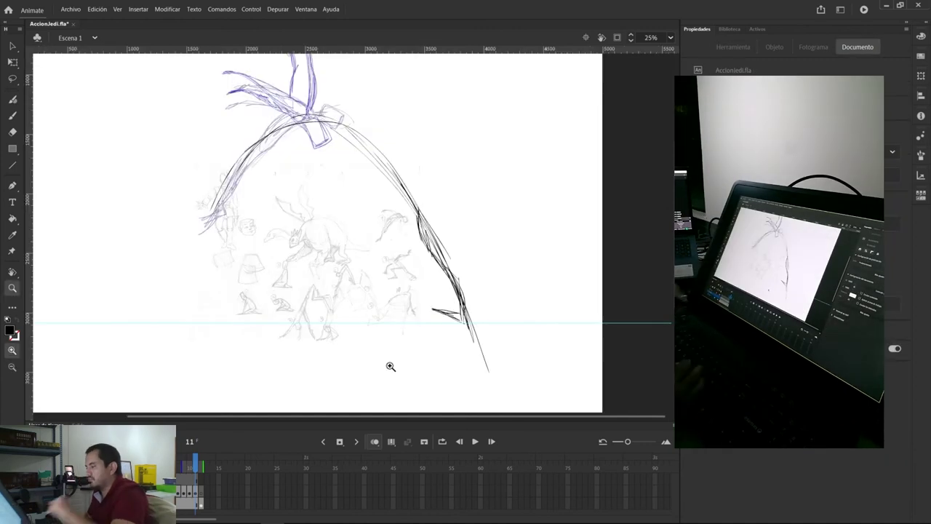
Step: Widen the onion skin range to the earlier poses and draw frame 11's torso, head, hanging arm and bent rear leg
{"action": "left_click_drag", "start_coordinate": [181, 466], "coordinate": [169, 466]}
{"action": "key", "text": "b"}
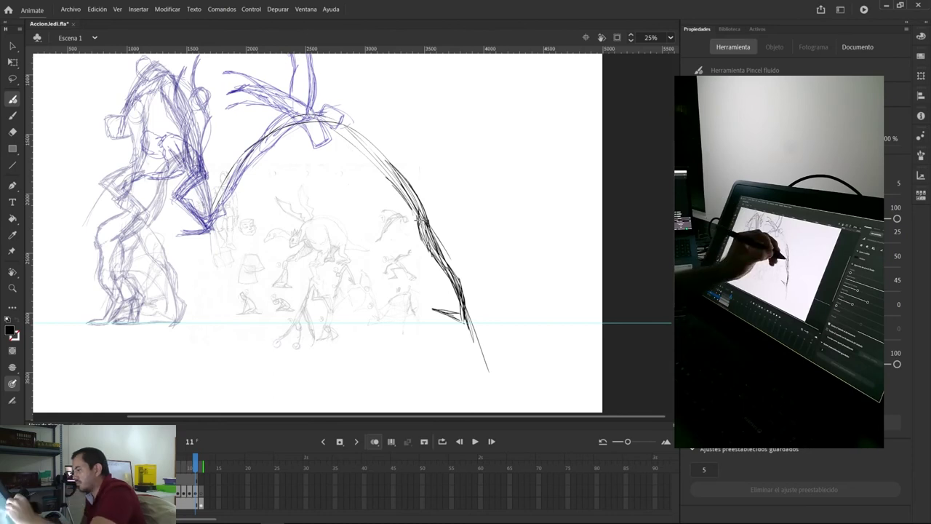
{"action": "mouse_move", "coordinate": [321, 157]}
{"action": "left_mouse_down"}
{"action": "mouse_move", "coordinate": [327, 277]}
{"action": "mouse_move", "coordinate": [321, 197]}
{"action": "left_mouse_up"}
{"action": "left_click_drag", "start_coordinate": [436, 262], "coordinate": [504, 271]}
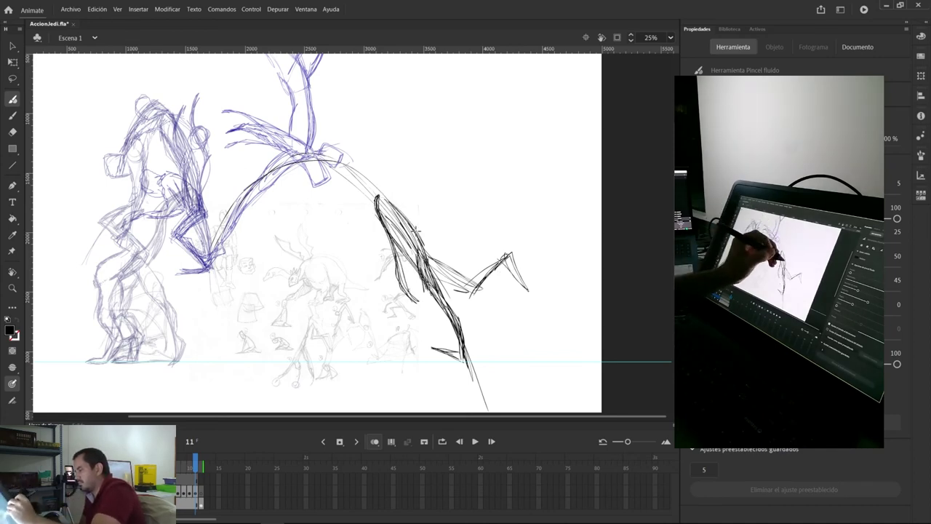
{"action": "key", "text": "l"}
{"action": "key", "text": "b"}
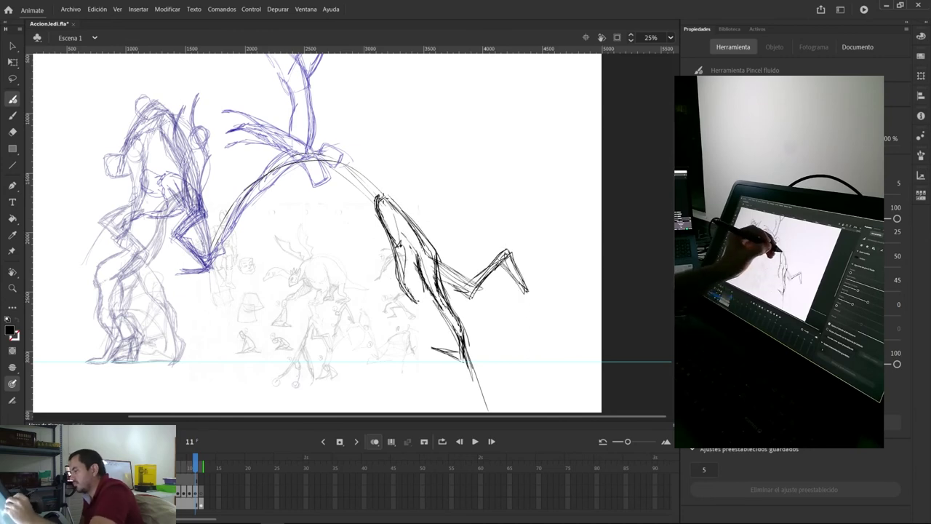
{"action": "left_click_drag", "start_coordinate": [396, 107], "coordinate": [411, 123]}
Step: Turn off onion skinning and step through the poses from the early frames to the landing on frame 11
{"action": "mouse_move", "coordinate": [195, 457]}
{"action": "left_mouse_down"}
{"action": "mouse_move", "coordinate": [173, 456]}
{"action": "mouse_move", "coordinate": [189, 454]}
{"action": "left_mouse_up"}
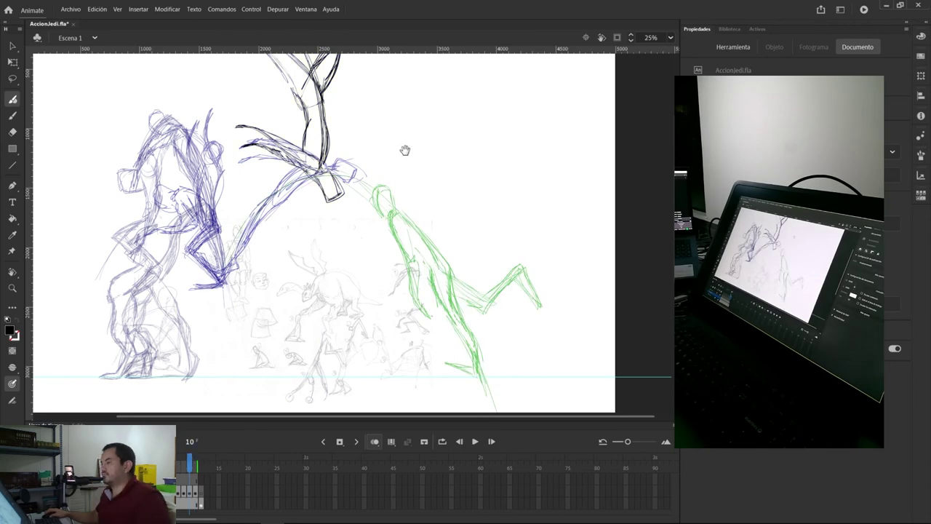
{"action": "left_click_drag", "start_coordinate": [405, 149], "coordinate": [400, 147]}
{"action": "left_click_drag", "start_coordinate": [189, 459], "coordinate": [154, 458]}
{"action": "left_click", "coordinate": [374, 442]}
{"action": "key", "text": "period"}
{"action": "key", "text": "period"}
{"action": "key", "text": "period"}
{"action": "key", "text": "period"}
{"action": "key", "text": "period"}
{"action": "key", "text": "period"}
{"action": "key", "text": "period"}
Step: Touch up the landing figure's arm and legs on frame 11 and remove the stray thigh lines
{"action": "left_click", "coordinate": [407, 258]}
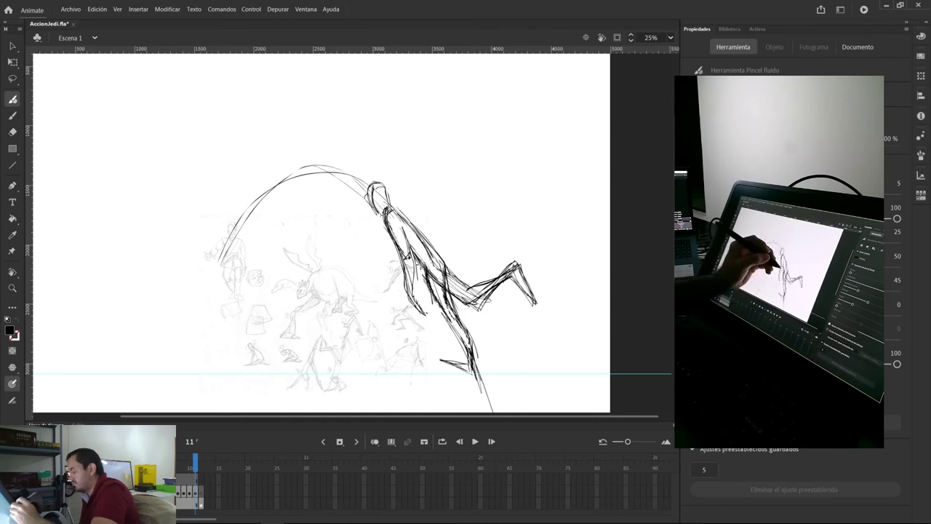
{"action": "key", "text": "l"}
{"action": "key", "text": "b"}
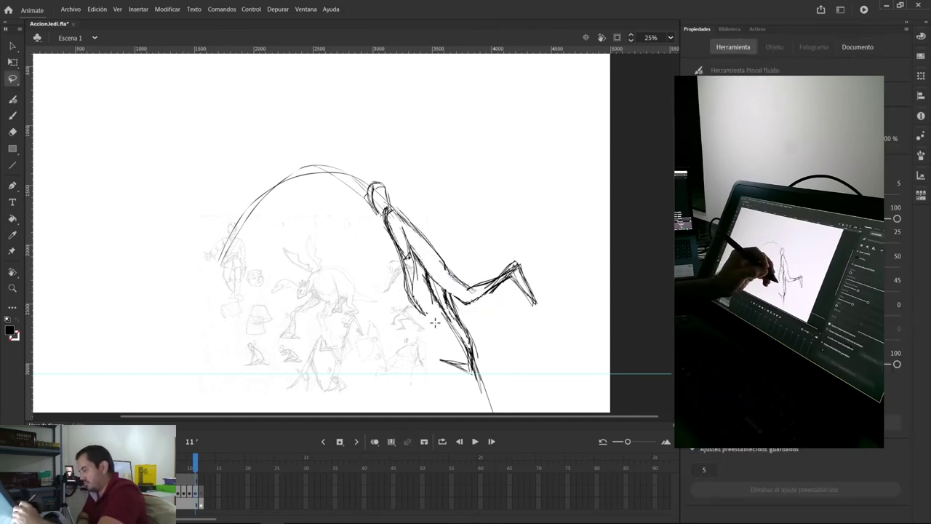
Step: Lower the crouching figure's upper body on frame 8 and rework its bent legs into a deeper squat
{"action": "key", "text": "comma"}
{"action": "key", "text": "comma"}
{"action": "key", "text": "comma"}
{"action": "key", "text": "comma"}
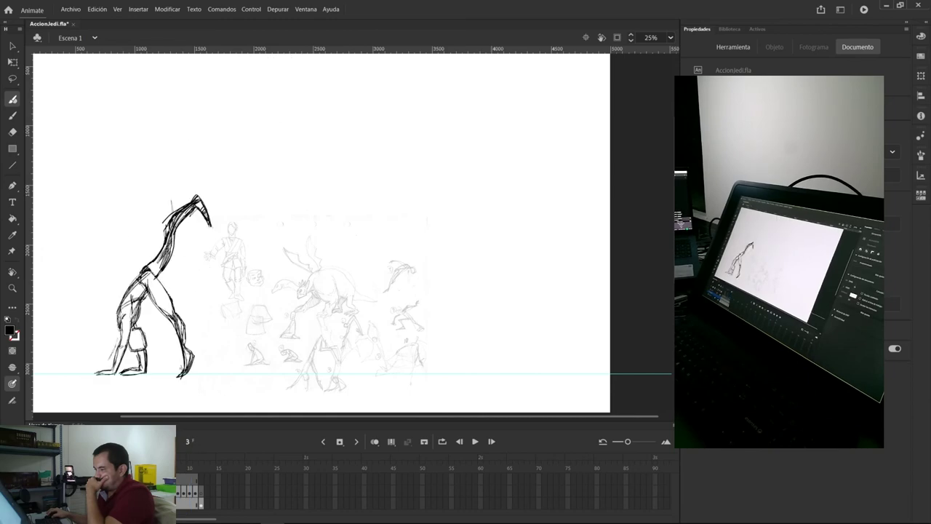
{"action": "left_click", "coordinate": [195, 476]}
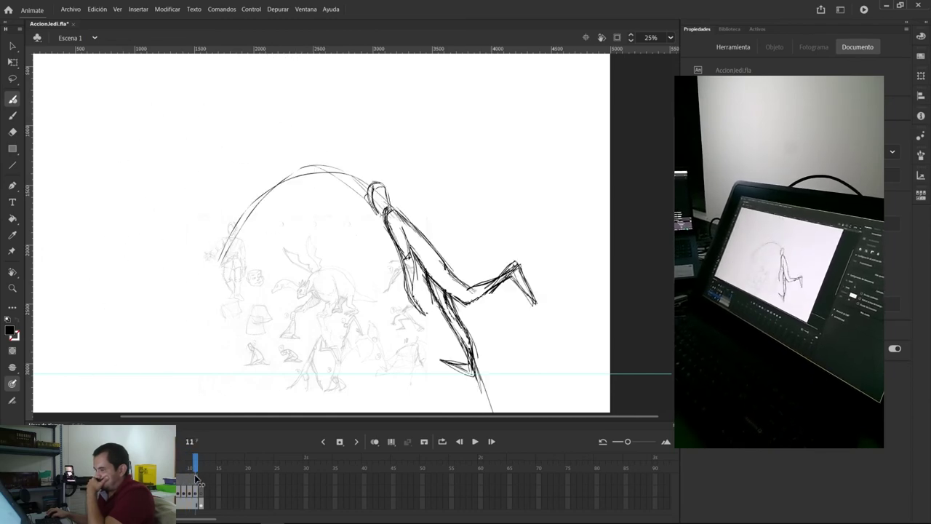
{"action": "left_click_drag", "start_coordinate": [195, 476], "coordinate": [178, 481]}
{"action": "mouse_move", "coordinate": [180, 256]}
{"action": "left_mouse_down"}
{"action": "mouse_move", "coordinate": [199, 272]}
{"action": "mouse_move", "coordinate": [166, 258]}
{"action": "mouse_move", "coordinate": [166, 215]}
{"action": "mouse_move", "coordinate": [194, 206]}
{"action": "left_mouse_up"}
{"action": "key", "text": "l"}
{"action": "key", "text": "Delete"}
{"action": "key", "text": "v"}
Step: Compare the crouch on frame 8 with the descent and takeoff poses on the neighbouring frames
{"action": "key", "text": "comma"}
{"action": "key", "text": "comma"}
{"action": "key", "text": "comma"}
{"action": "key", "text": "period"}
{"action": "key", "text": "period"}
{"action": "key", "text": "period"}
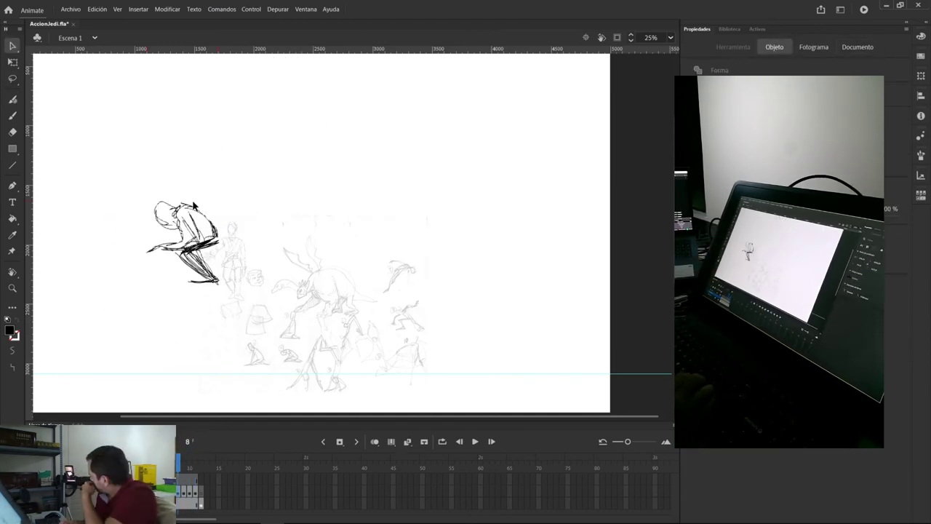
{"action": "key", "text": "comma"}
{"action": "key", "text": "comma"}
{"action": "key", "text": "comma"}
{"action": "key", "text": "comma"}
{"action": "key", "text": "comma"}
{"action": "key", "text": "comma"}
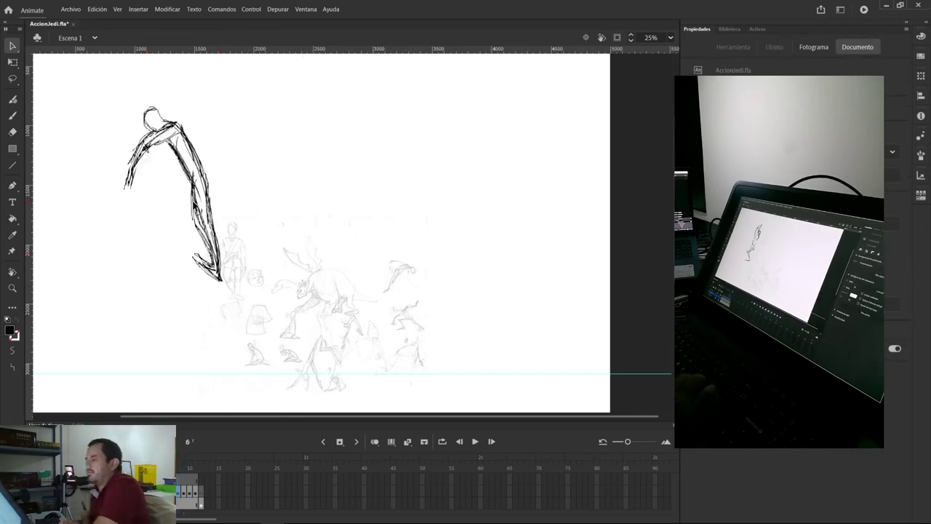
{"action": "key", "text": "period"}
{"action": "key", "text": "period"}
{"action": "key", "text": "period"}
{"action": "key", "text": "period"}
{"action": "key", "text": "period"}
{"action": "key", "text": "period"}
{"action": "key", "text": "period"}
{"action": "key", "text": "period"}
{"action": "key", "text": "period"}
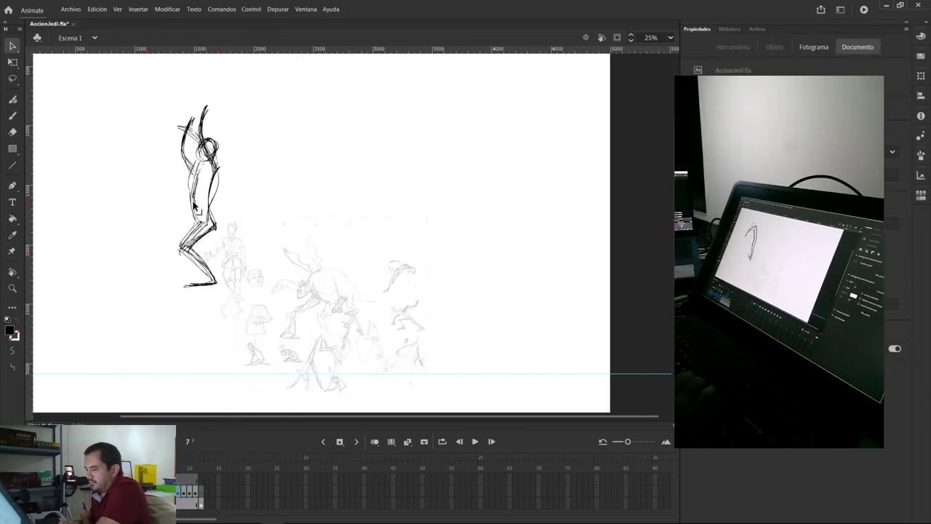
Step: Extend the lower layer's frames beyond frame 11 and put the playhead back on frame 11
{"action": "left_click", "coordinate": [197, 506]}
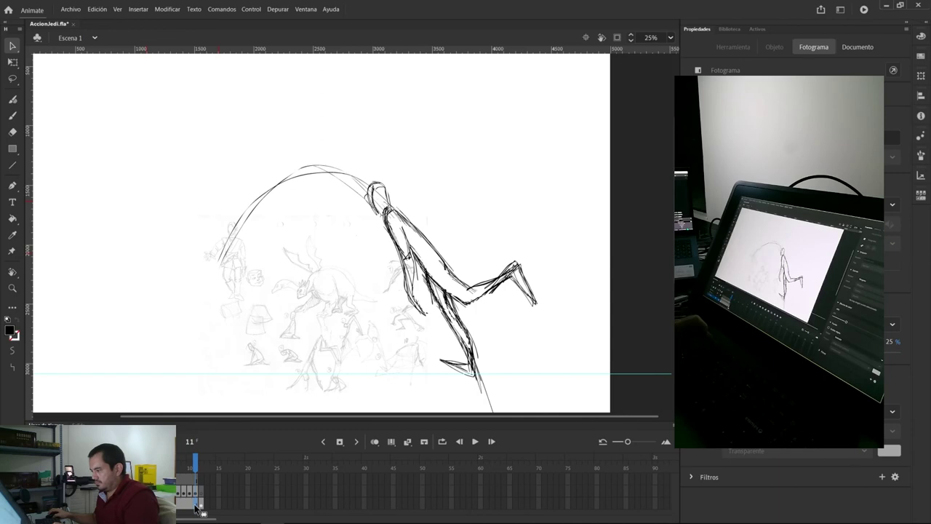
{"action": "left_click", "coordinate": [204, 497]}
{"action": "left_click", "coordinate": [195, 463]}
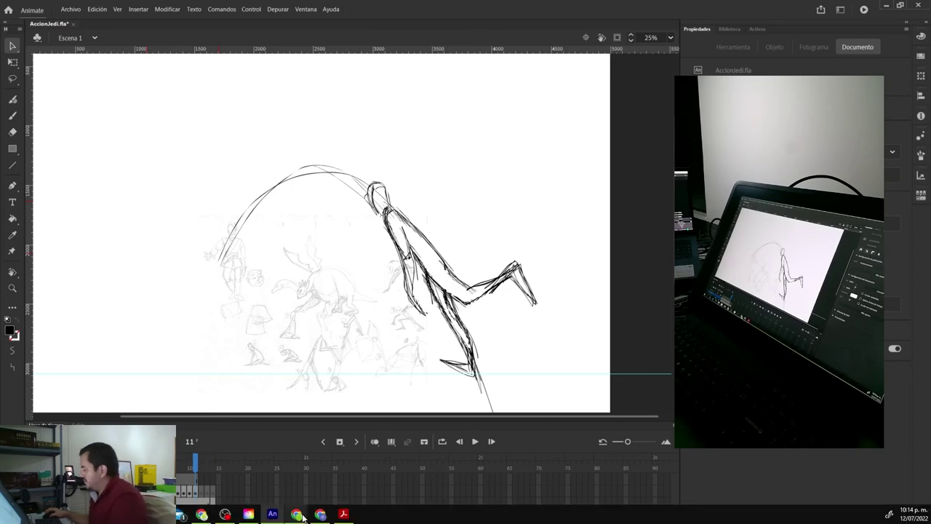
{"action": "left_click", "coordinate": [297, 515]}
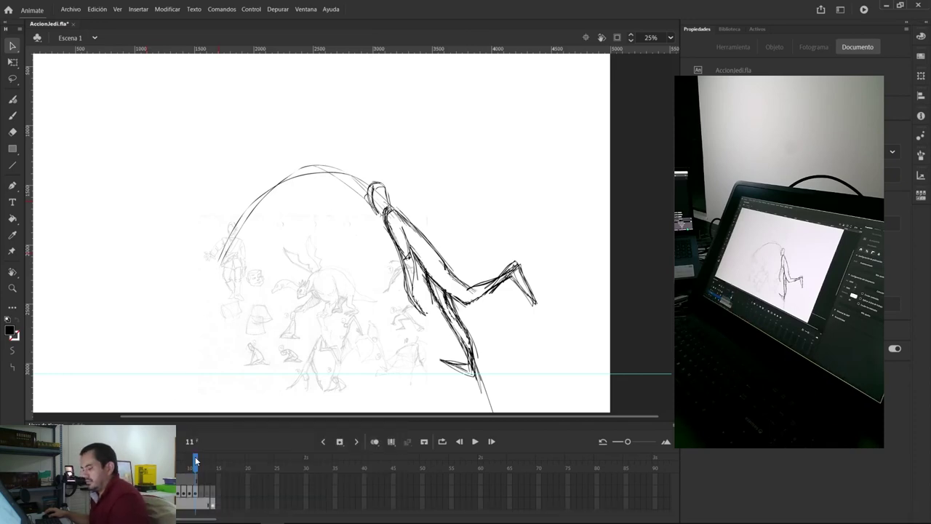
Step: Scrub through the whole sequence and examine the opening kneeling and bowing poses
{"action": "left_click", "coordinate": [177, 462]}
{"action": "mouse_move", "coordinate": [179, 463]}
{"action": "left_mouse_down"}
{"action": "mouse_move", "coordinate": [138, 464]}
{"action": "mouse_move", "coordinate": [207, 464]}
{"action": "mouse_move", "coordinate": [162, 463]}
{"action": "mouse_move", "coordinate": [197, 462]}
{"action": "left_mouse_up"}
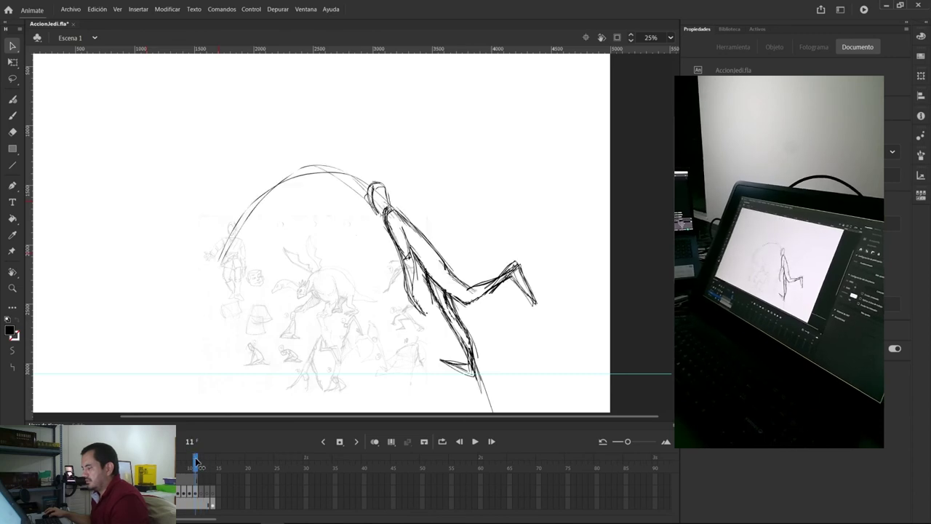
{"action": "left_click_drag", "start_coordinate": [197, 461], "coordinate": [150, 463]}
{"action": "key", "text": "comma"}
{"action": "key", "text": "comma"}
{"action": "key", "text": "period"}
{"action": "key", "text": "period"}
{"action": "key", "text": "period"}
{"action": "key", "text": "period"}
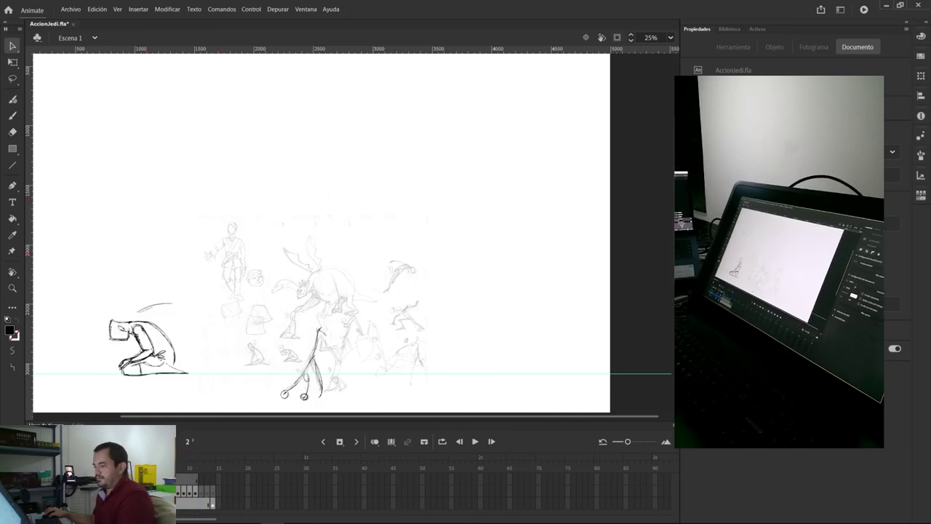
Step: Step forward and backward through the key poses to review the full action, returning to the kneeling pose on frame 1
{"action": "mouse_move", "coordinate": [160, 462]}
{"action": "left_mouse_down"}
{"action": "mouse_move", "coordinate": [202, 463]}
{"action": "mouse_move", "coordinate": [137, 462]}
{"action": "mouse_move", "coordinate": [202, 469]}
{"action": "mouse_move", "coordinate": [143, 469]}
{"action": "mouse_move", "coordinate": [201, 480]}
{"action": "mouse_move", "coordinate": [150, 480]}
{"action": "mouse_move", "coordinate": [204, 477]}
{"action": "mouse_move", "coordinate": [141, 481]}
{"action": "mouse_move", "coordinate": [201, 478]}
{"action": "mouse_move", "coordinate": [144, 480]}
{"action": "mouse_move", "coordinate": [204, 486]}
{"action": "mouse_move", "coordinate": [154, 483]}
{"action": "mouse_move", "coordinate": [198, 492]}
{"action": "mouse_move", "coordinate": [143, 492]}
{"action": "mouse_move", "coordinate": [201, 500]}
{"action": "mouse_move", "coordinate": [154, 502]}
{"action": "mouse_move", "coordinate": [201, 502]}
{"action": "mouse_move", "coordinate": [178, 510]}
{"action": "mouse_move", "coordinate": [201, 504]}
{"action": "mouse_move", "coordinate": [161, 504]}
{"action": "left_mouse_up"}
{"action": "key", "text": "comma"}
{"action": "key", "text": "comma"}
{"action": "key", "text": "comma"}
{"action": "key", "text": "comma"}
{"action": "key", "text": "period"}
{"action": "key", "text": "period"}
{"action": "key", "text": "period"}
{"action": "key", "text": "period"}
{"action": "key", "text": "period"}
{"action": "key", "text": "period"}
{"action": "key", "text": "period"}
{"action": "key", "text": "period"}
{"action": "key", "text": "period"}
{"action": "key", "text": "period"}
{"action": "key", "text": "period"}
{"action": "key", "text": "comma"}
{"action": "key", "text": "comma"}
{"action": "key", "text": "comma"}
{"action": "key", "text": "comma"}
{"action": "key", "text": "comma"}
{"action": "left_click_drag", "start_coordinate": [172, 504], "coordinate": [143, 495]}
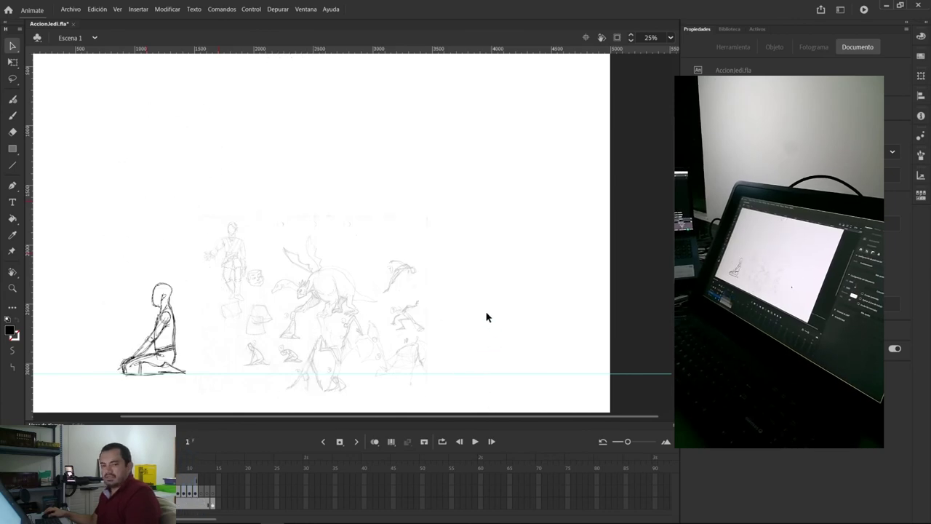
Step: Switch to Acrobat and examine the Cuadros Extremos section of Relacion_MetodoPrincipio.pdf
{"action": "mouse_move", "coordinate": [372, 518]}
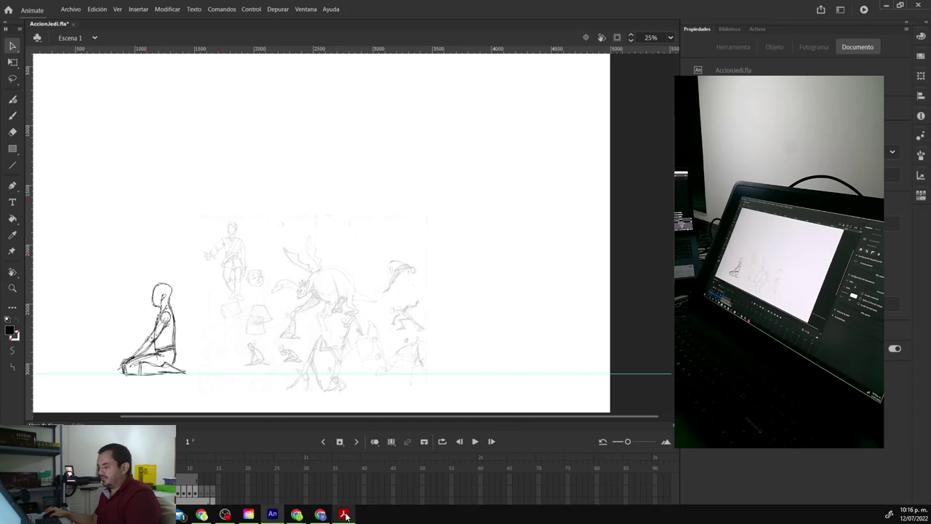
{"action": "left_click", "coordinate": [344, 514]}
{"action": "left_click", "coordinate": [305, 329]}
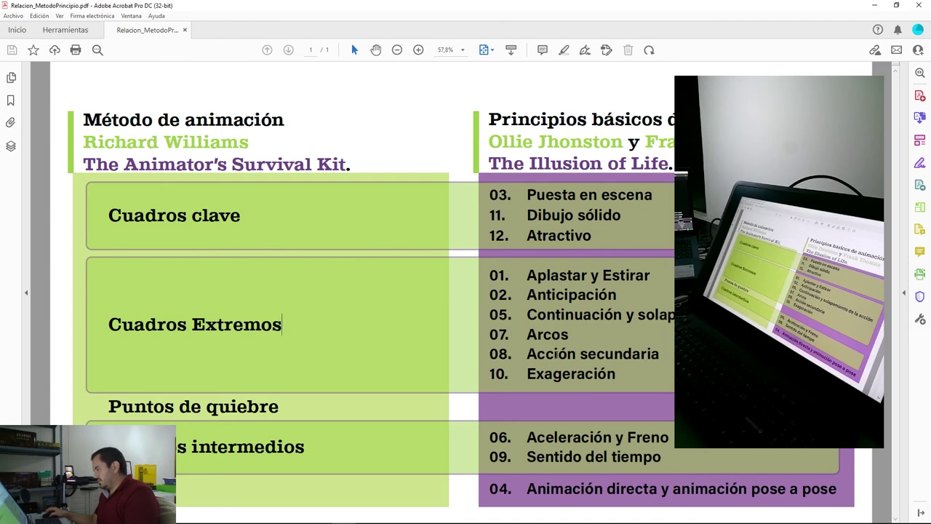
Step: Switch back to Animate and step from the kneeling pose on frame 1 to the folded handstand on frame 4
{"action": "mouse_move", "coordinate": [375, 514]}
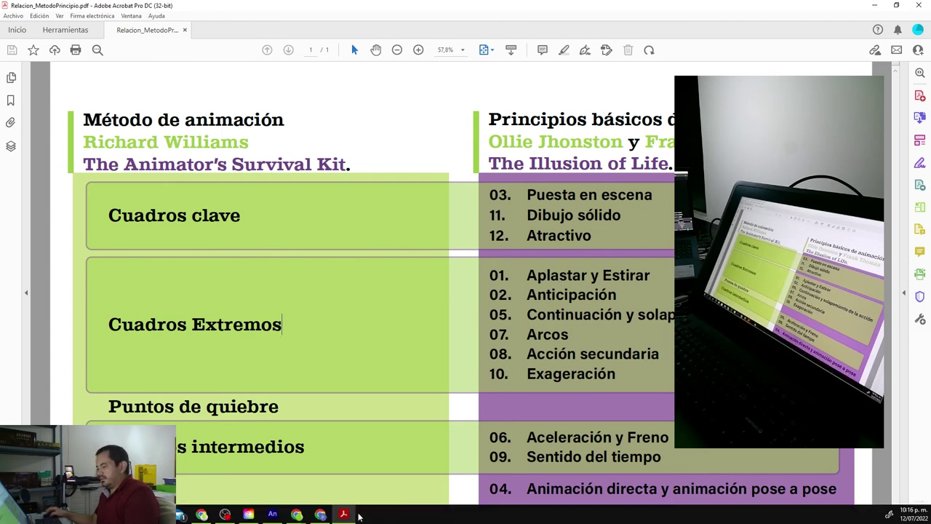
{"action": "left_click", "coordinate": [273, 515]}
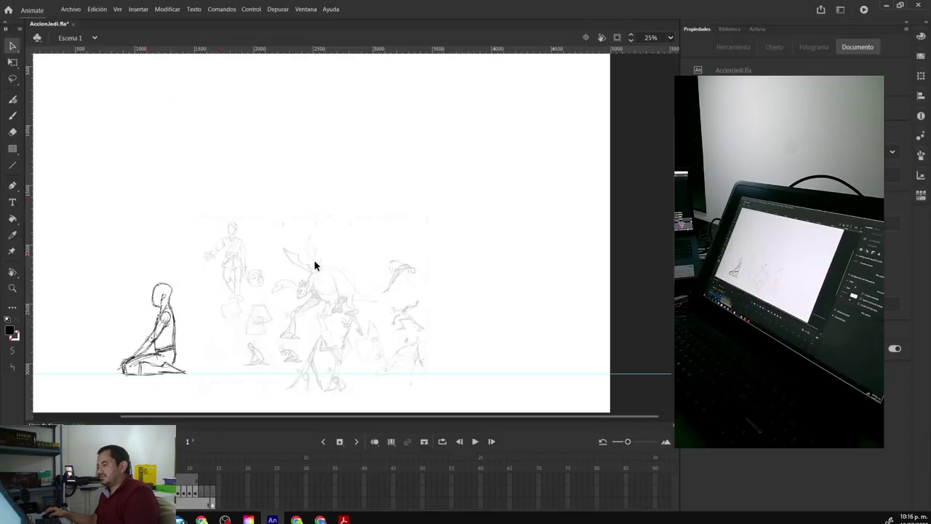
{"action": "key", "text": "period"}
{"action": "key", "text": "period"}
{"action": "key", "text": "period"}
{"action": "key", "text": "period"}
{"action": "key", "text": "period"}
{"action": "key", "text": "period"}
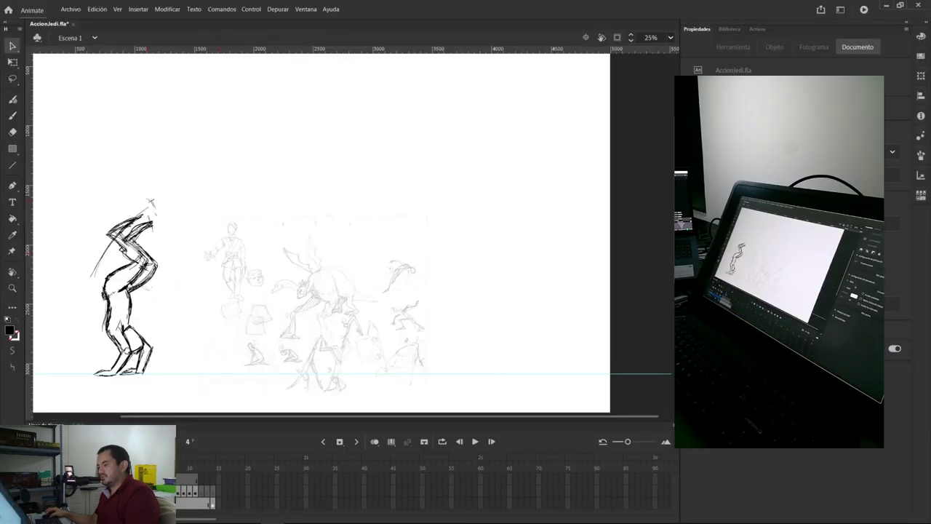
Step: Return to the opening kneeling pose and step back and forth through successive key poses up to frame 7 to compare them
{"action": "key", "text": "comma"}
{"action": "key", "text": "comma"}
{"action": "key", "text": "comma"}
{"action": "key", "text": "comma"}
{"action": "key", "text": "comma"}
{"action": "key", "text": "comma"}
{"action": "key", "text": "period"}
{"action": "key", "text": "period"}
{"action": "key", "text": "period"}
{"action": "key", "text": "period"}
{"action": "key", "text": "comma"}
{"action": "key", "text": "comma"}
{"action": "key", "text": "comma"}
{"action": "key", "text": "period"}
{"action": "key", "text": "period"}
{"action": "key", "text": "period"}
{"action": "key", "text": "period"}
{"action": "key", "text": "comma"}
{"action": "key", "text": "comma"}
{"action": "key", "text": "comma"}
{"action": "key", "text": "period"}
{"action": "key", "text": "period"}
{"action": "key", "text": "period"}
{"action": "key", "text": "period"}
Step: Review the poses between frames 4 and 7 again and go back to the kneeling pose on frame 1
{"action": "mouse_move", "coordinate": [174, 469]}
{"action": "left_mouse_down"}
{"action": "mouse_move", "coordinate": [144, 467]}
{"action": "mouse_move", "coordinate": [211, 464]}
{"action": "mouse_move", "coordinate": [143, 464]}
{"action": "mouse_move", "coordinate": [207, 461]}
{"action": "mouse_move", "coordinate": [149, 464]}
{"action": "mouse_move", "coordinate": [160, 464]}
{"action": "left_mouse_up"}
{"action": "key", "text": "comma"}
{"action": "key", "text": "period"}
{"action": "key", "text": "period"}
{"action": "key", "text": "period"}
{"action": "key", "text": "comma"}
{"action": "key", "text": "comma"}
{"action": "left_click_drag", "start_coordinate": [161, 464], "coordinate": [137, 464]}
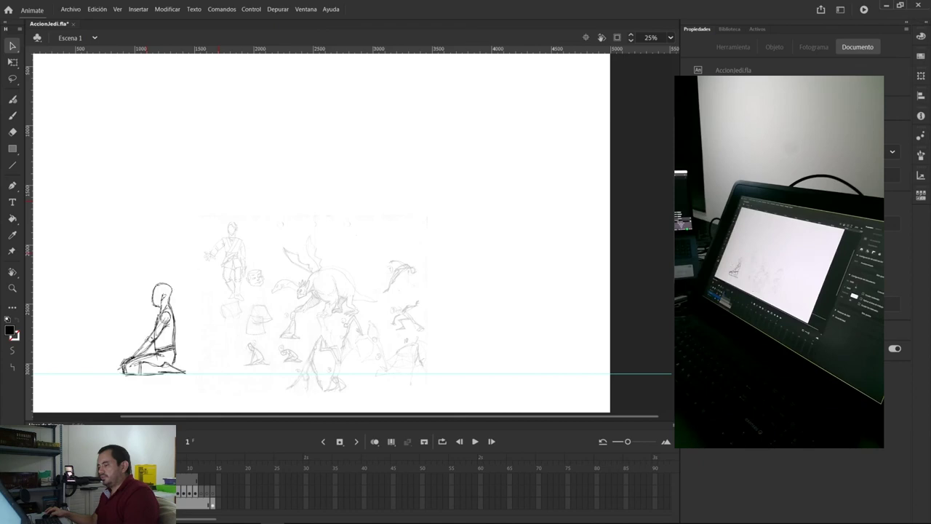
Step: Check the Puntos de quiebre section of Relacion_MetodoPrincipio.pdf in Acrobat and switch back to the opening frames in Animate
{"action": "left_click", "coordinate": [342, 514]}
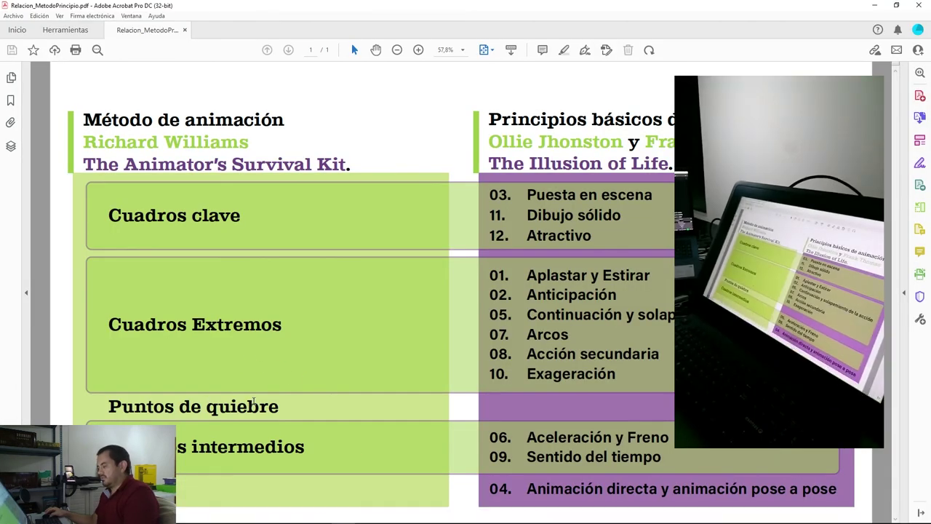
{"action": "mouse_move", "coordinate": [266, 515]}
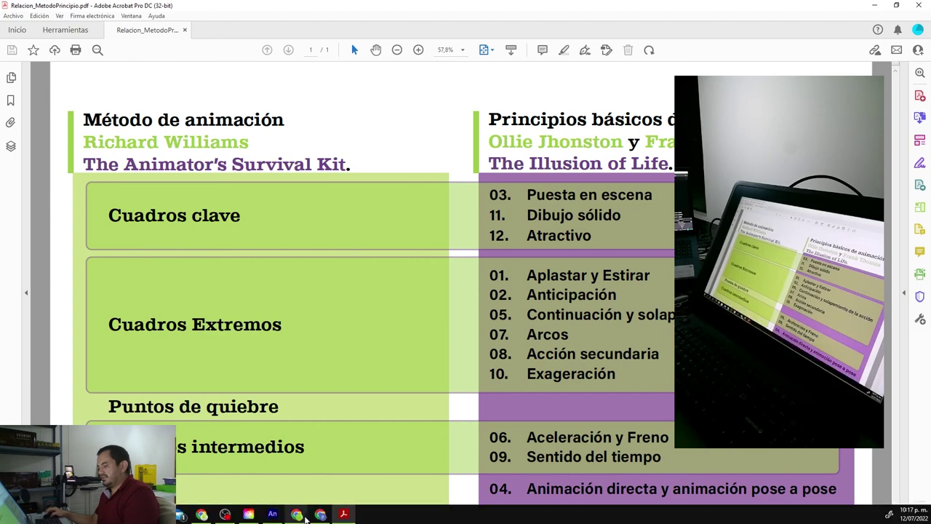
{"action": "left_click", "coordinate": [272, 515]}
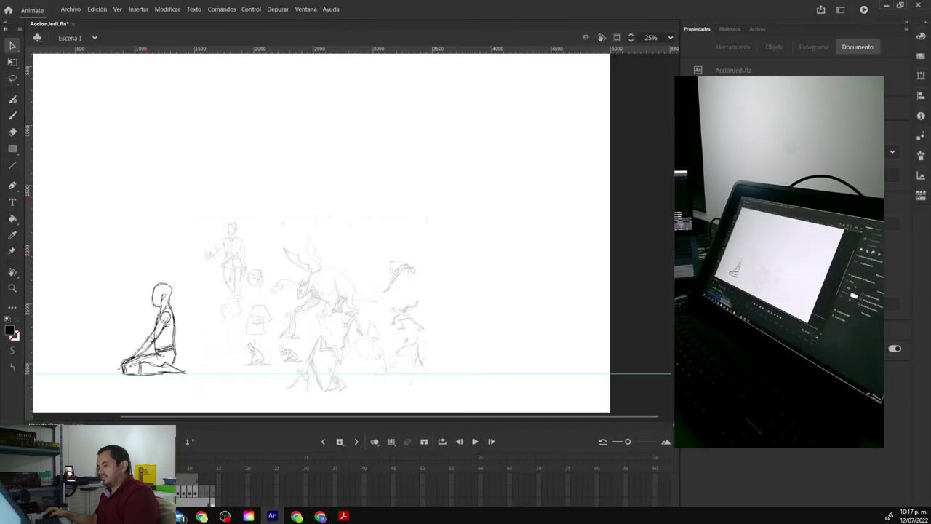
{"action": "mouse_move", "coordinate": [137, 460]}
{"action": "left_mouse_down"}
{"action": "mouse_move", "coordinate": [207, 460]}
{"action": "mouse_move", "coordinate": [143, 460]}
{"action": "left_mouse_up"}
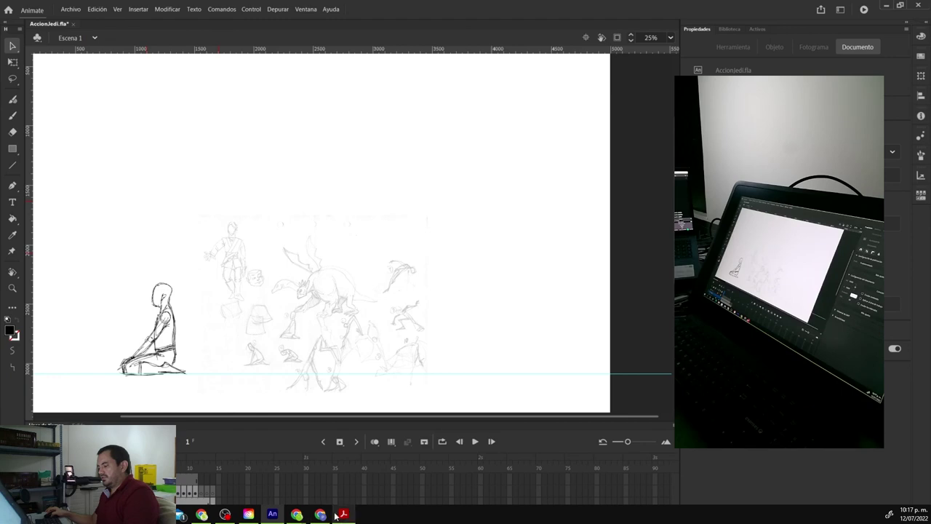
Step: Switch to Acrobat and examine the intermedios section of the animation method chart
{"action": "left_click", "coordinate": [339, 515]}
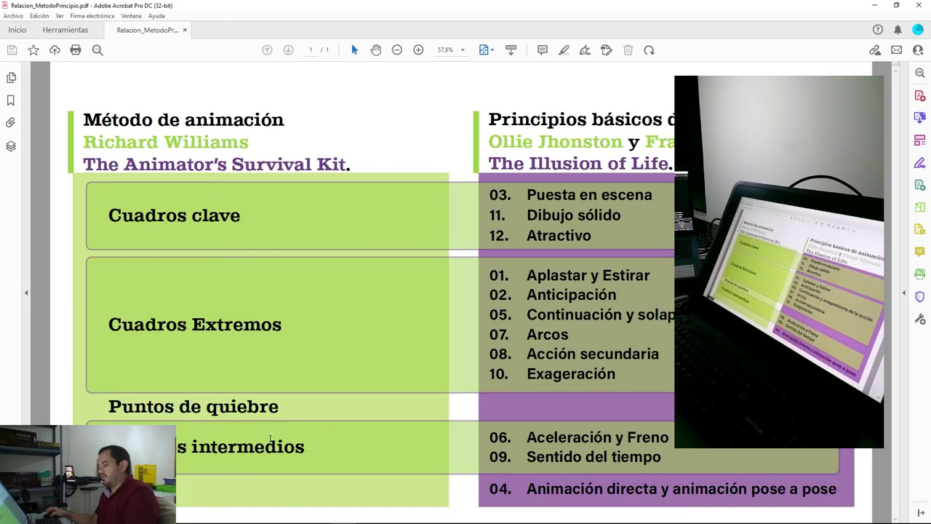